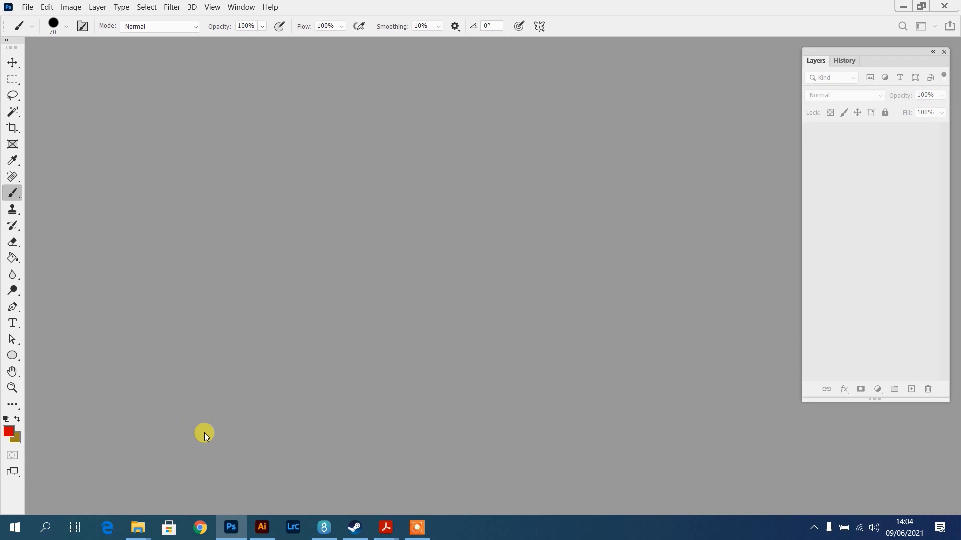
- Reset the foreground and background colours to the default black and white, with black as the foreground
{"action": "key", "text": "d"}
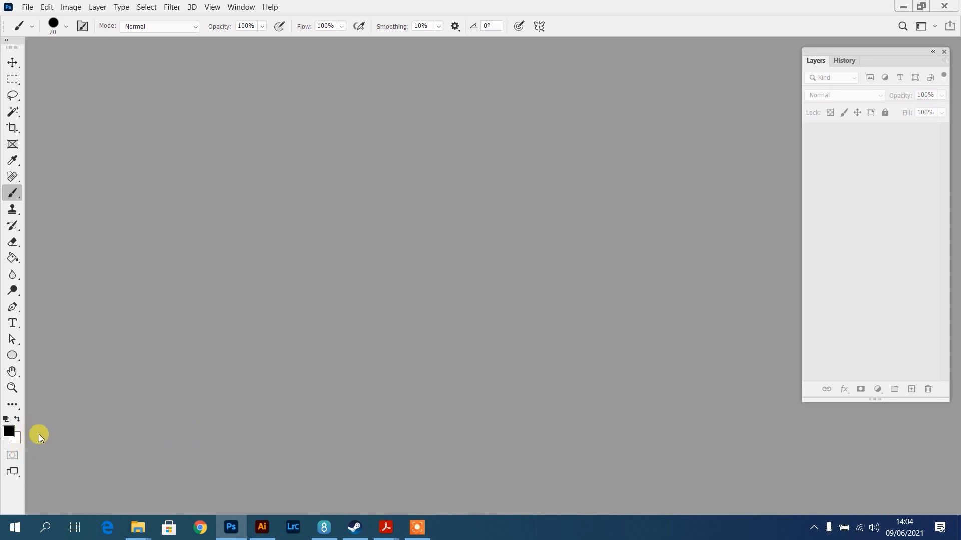
{"action": "key", "text": "x"}
{"action": "key", "text": "x"}
- Create a new document 10 inches wide and 8 inches high at a resolution of 300 pixels/inch
{"action": "left_click", "coordinate": [27, 7]}
{"action": "left_click", "coordinate": [40, 19]}
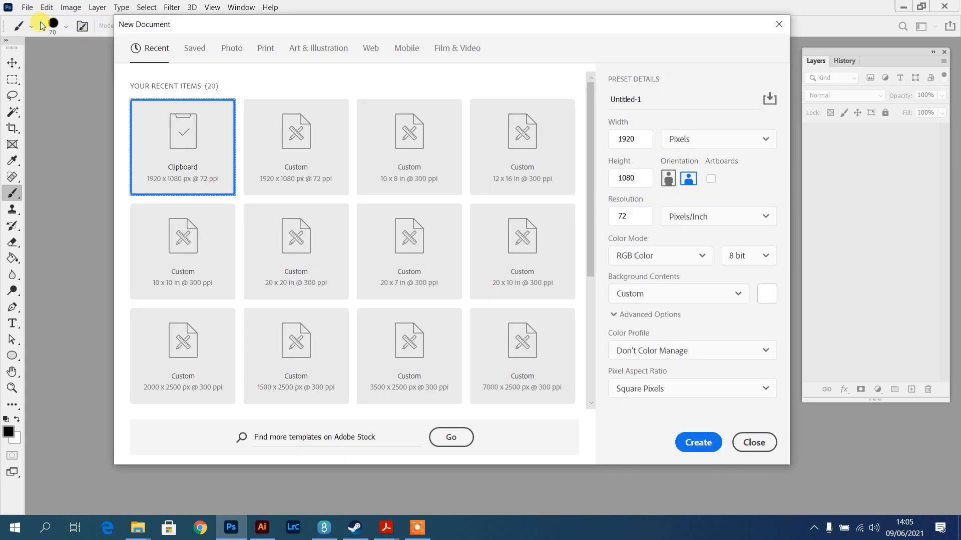
{"action": "left_click", "coordinate": [728, 140]}
{"action": "left_click", "coordinate": [700, 186]}
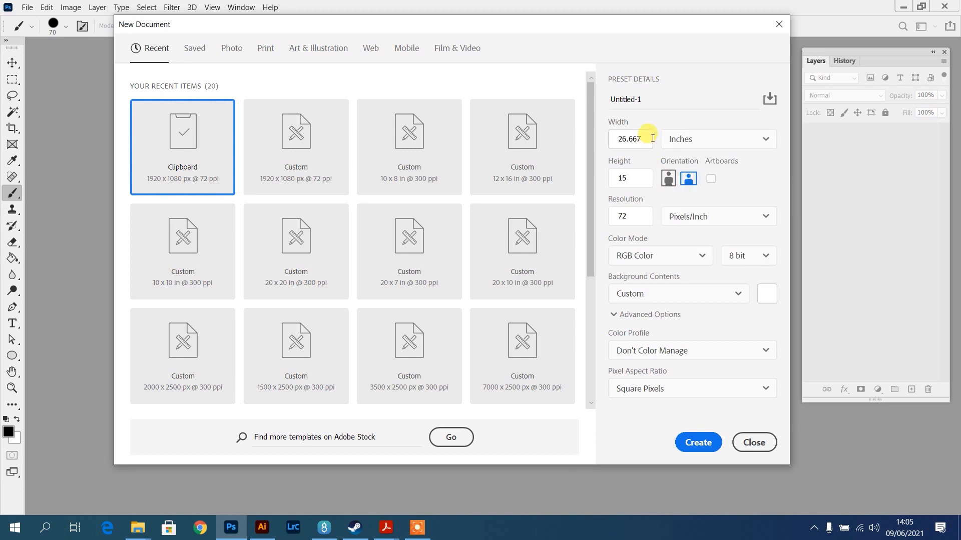
{"action": "left_click_drag", "start_coordinate": [611, 138], "coordinate": [640, 139]}
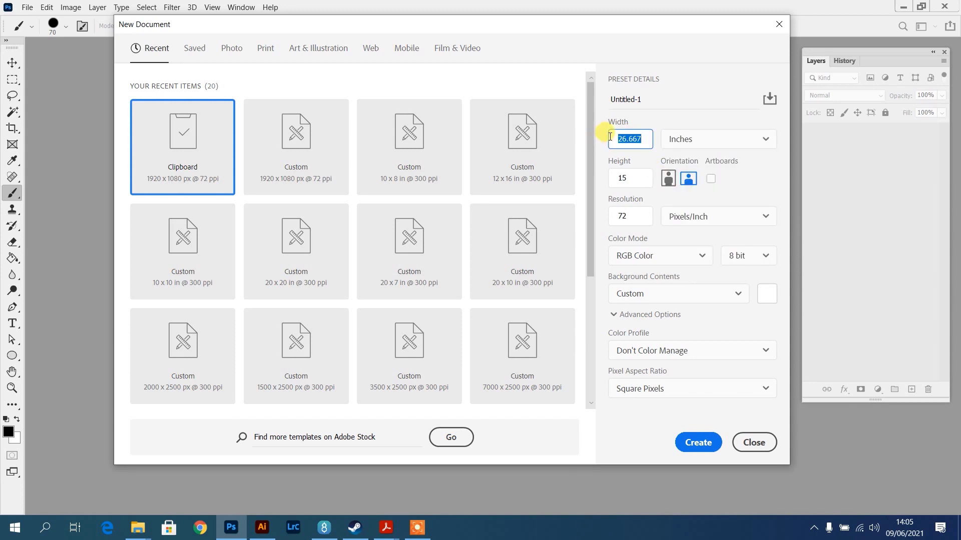
{"action": "type", "text": "10"}
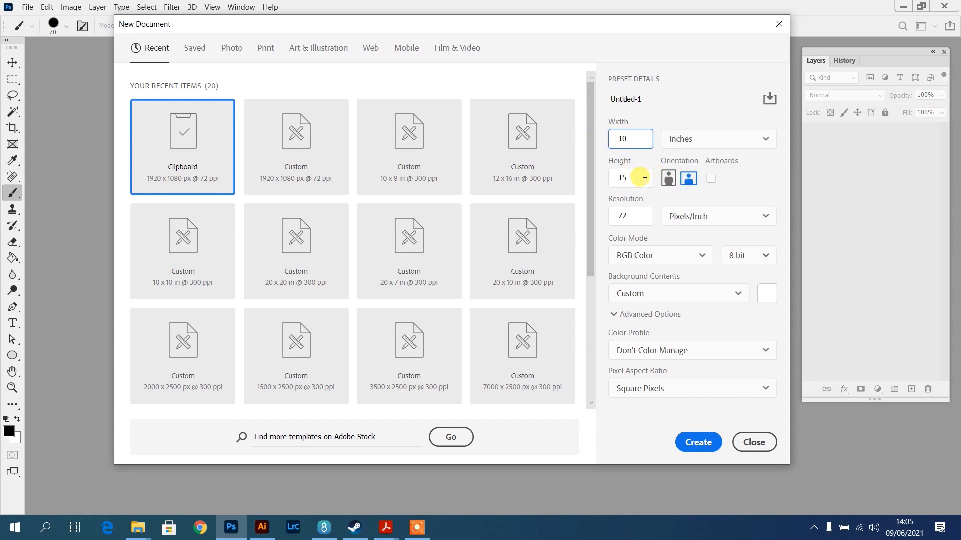
{"action": "left_click_drag", "start_coordinate": [635, 181], "coordinate": [614, 177]}
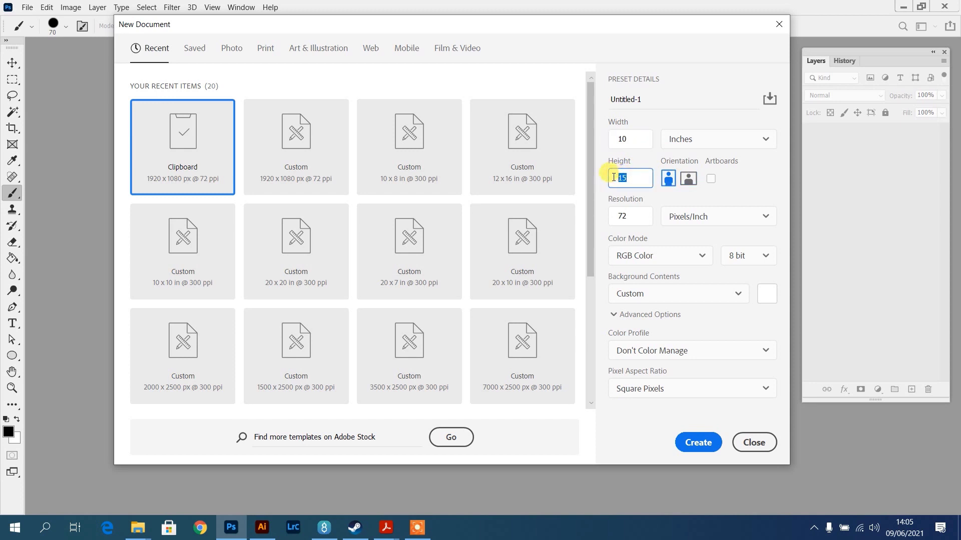
{"action": "type", "text": "8"}
{"action": "left_click_drag", "start_coordinate": [634, 216], "coordinate": [610, 216]}
{"action": "type", "text": "300"}
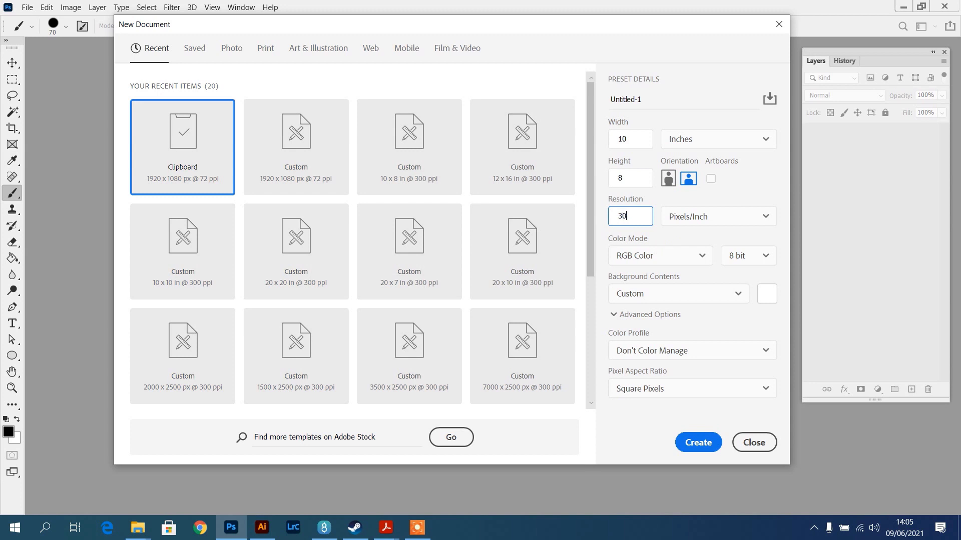
{"action": "left_click", "coordinate": [705, 444]}
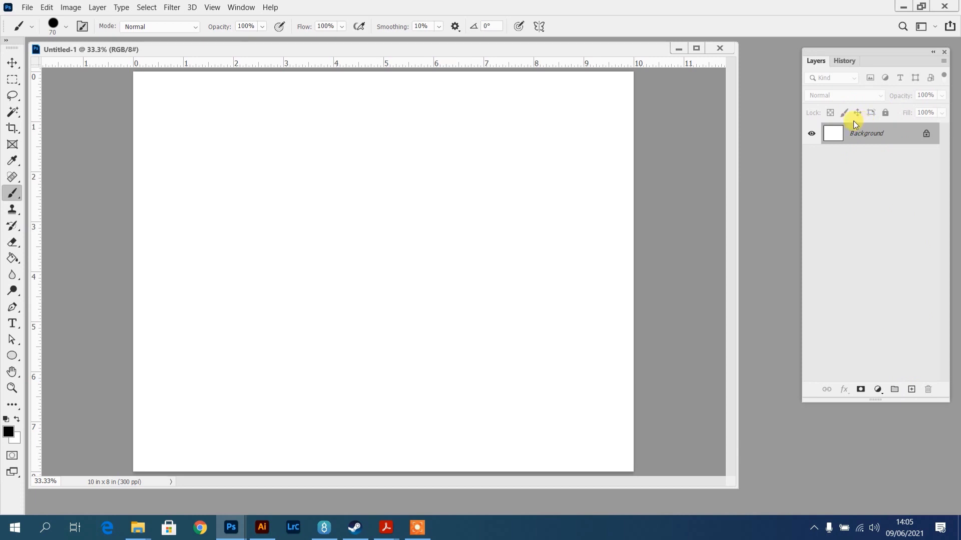
{"action": "left_click", "coordinate": [242, 8]}
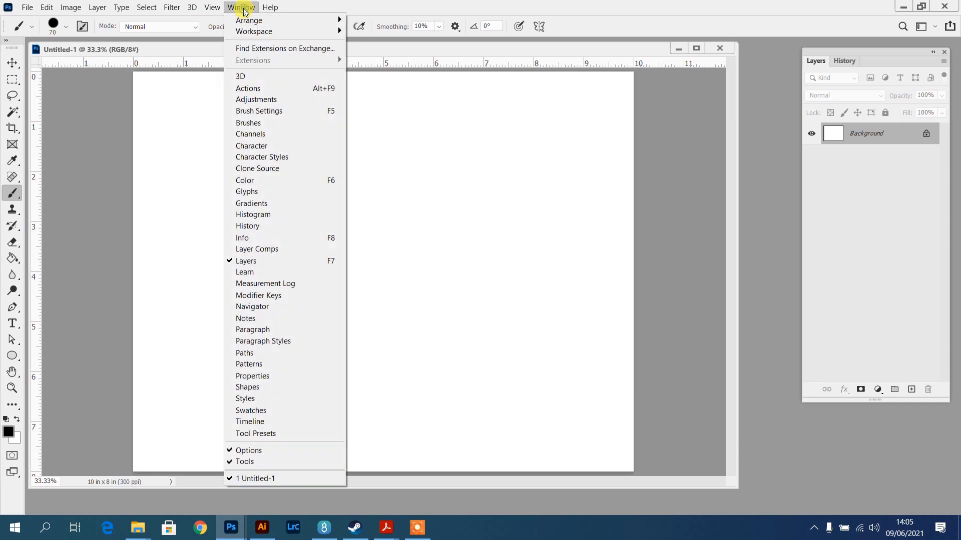
{"action": "left_click", "coordinate": [831, 426]}
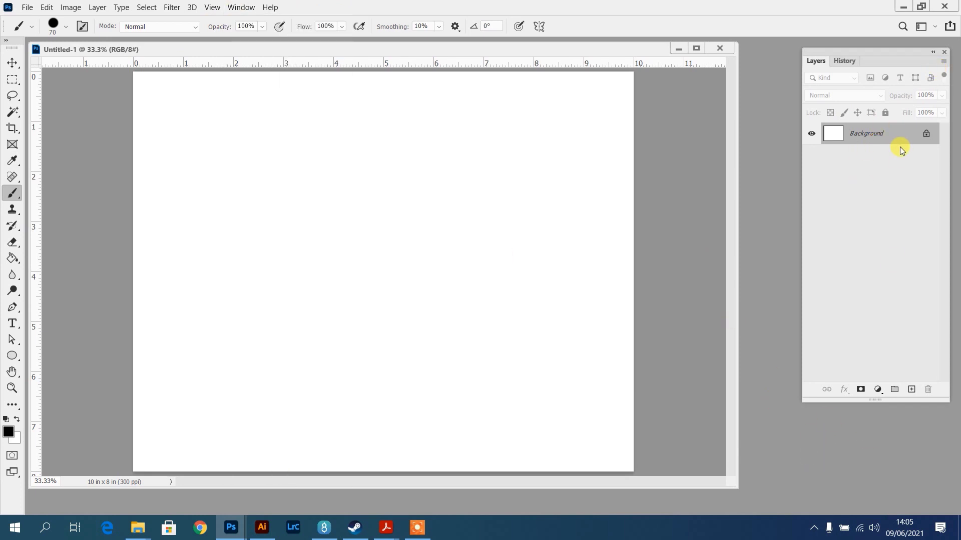
- Add a new layer and draw a rectangular marquee selection about 7.6 by 3.1 inches slightly above the canvas centre
{"action": "left_click", "coordinate": [912, 390]}
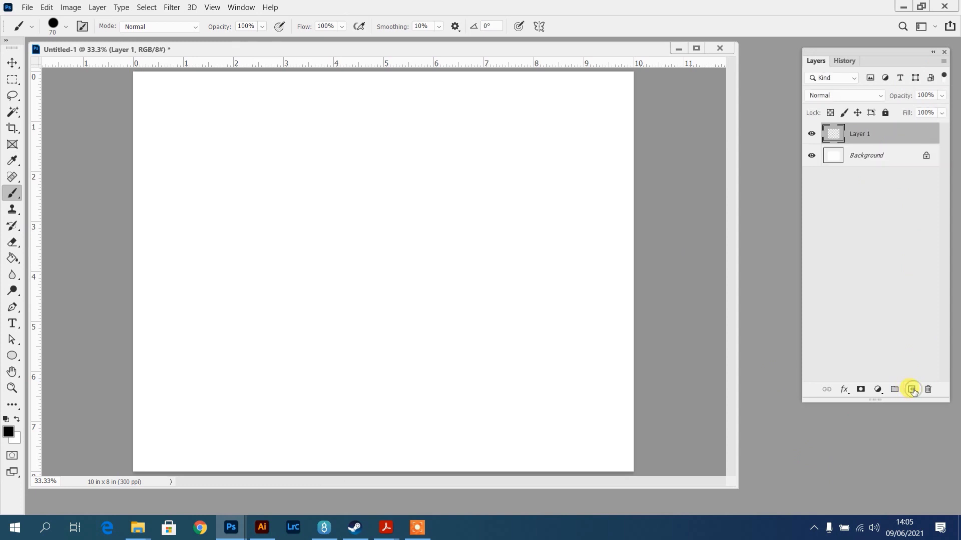
{"action": "left_click", "coordinate": [13, 79]}
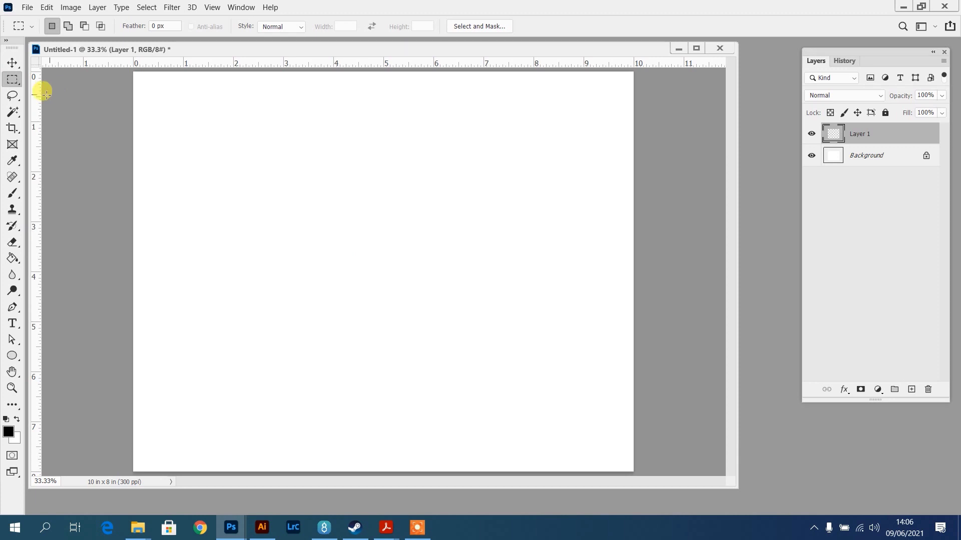
{"action": "left_click", "coordinate": [13, 81]}
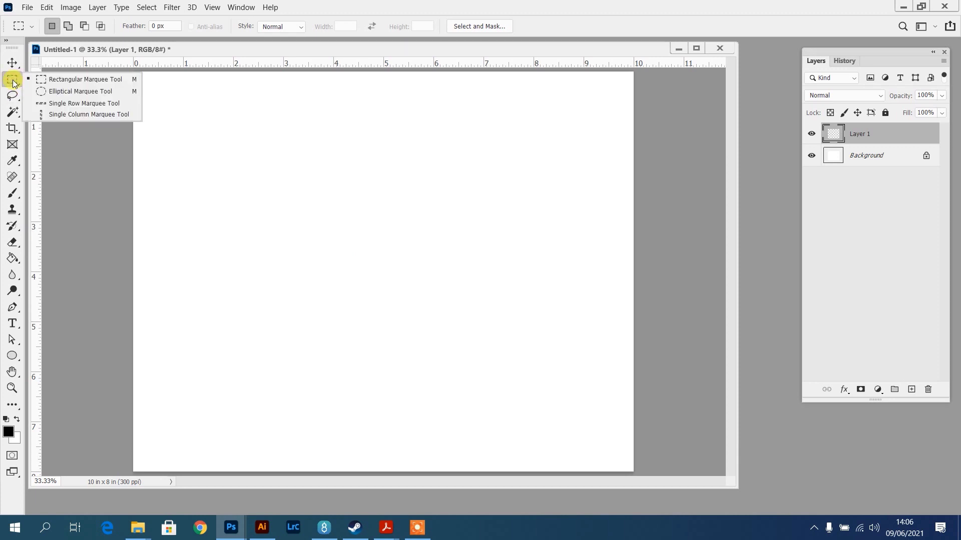
{"action": "left_click", "coordinate": [80, 91]}
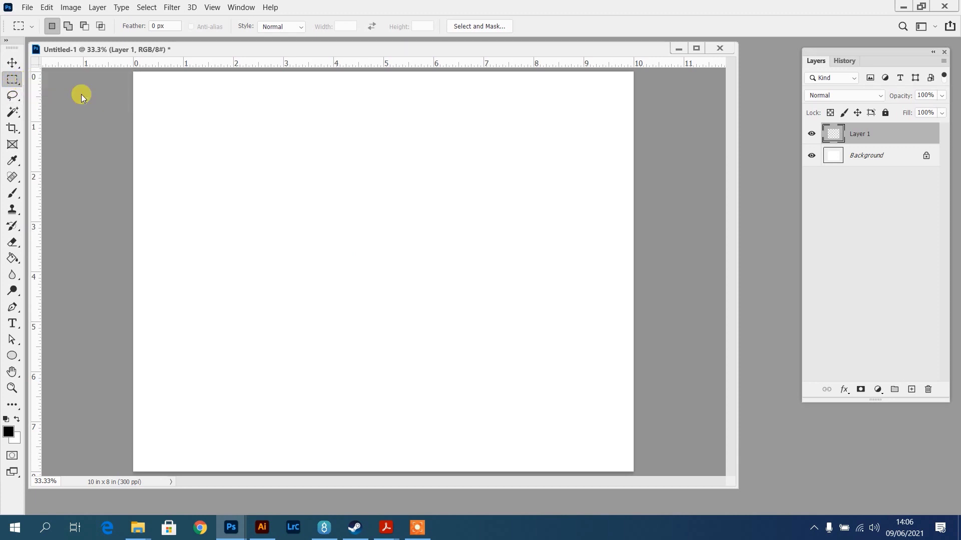
{"action": "left_click", "coordinate": [12, 82]}
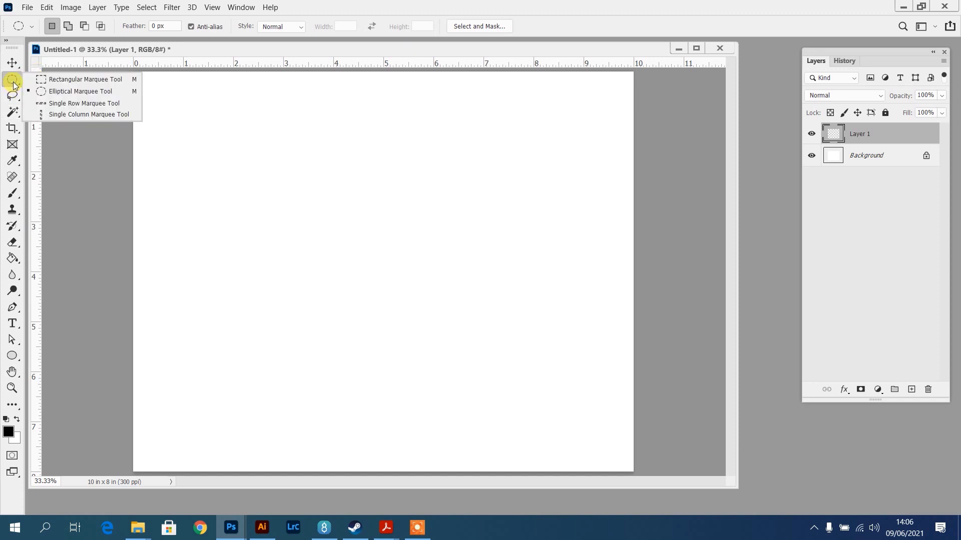
{"action": "left_click", "coordinate": [76, 80]}
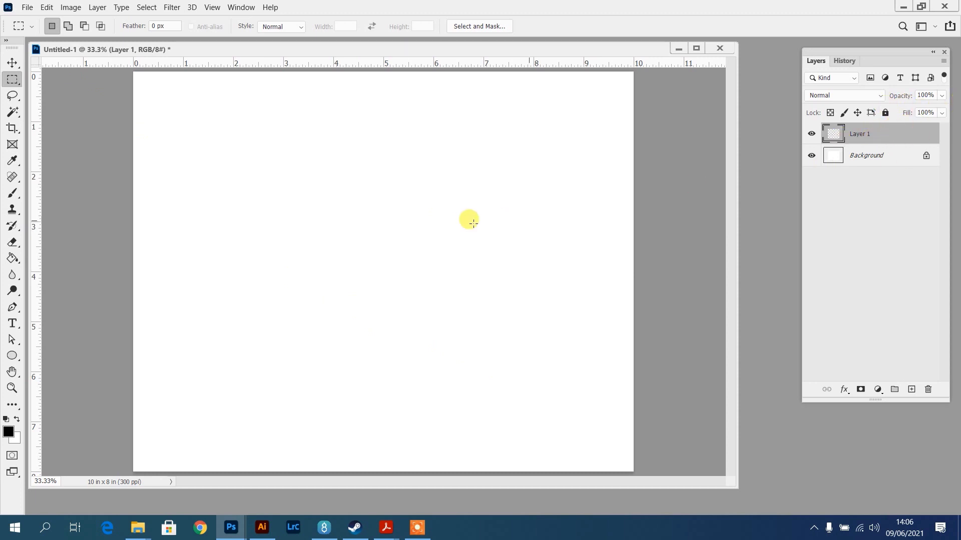
{"action": "left_click_drag", "start_coordinate": [193, 170], "coordinate": [575, 327]}
- Fill the rectangular selection with the black foreground colour using the Paint Bucket tool and deselect it
{"action": "key", "text": "g"}
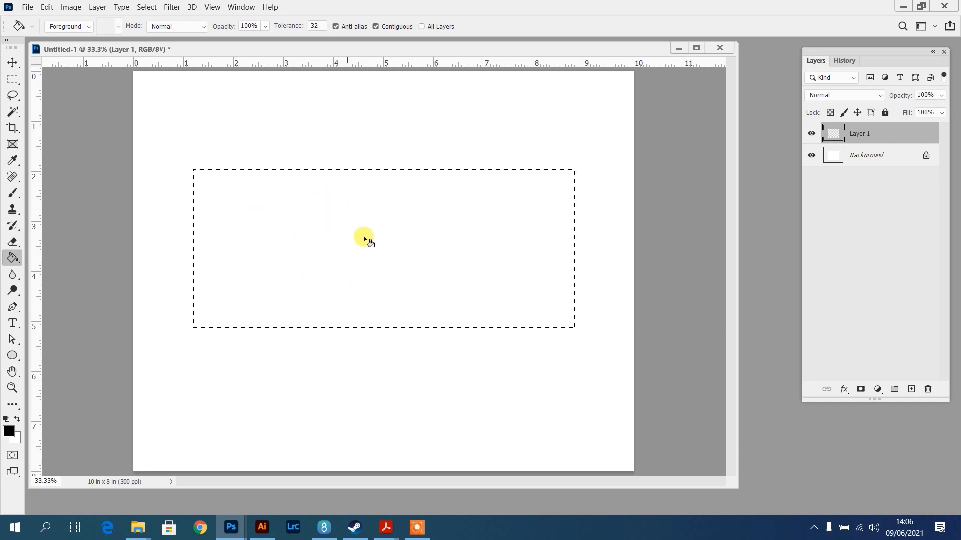
{"action": "left_click", "coordinate": [343, 248]}
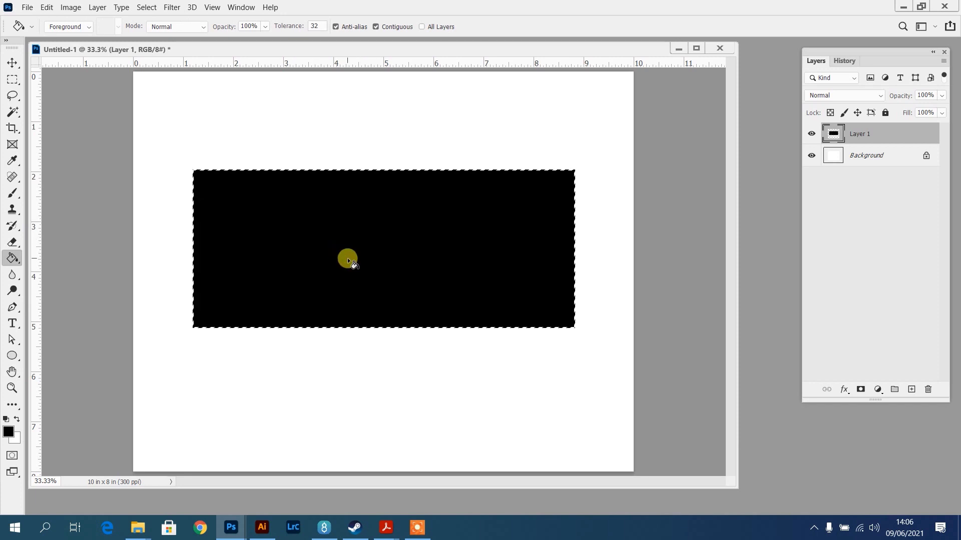
{"action": "left_click", "coordinate": [15, 263]}
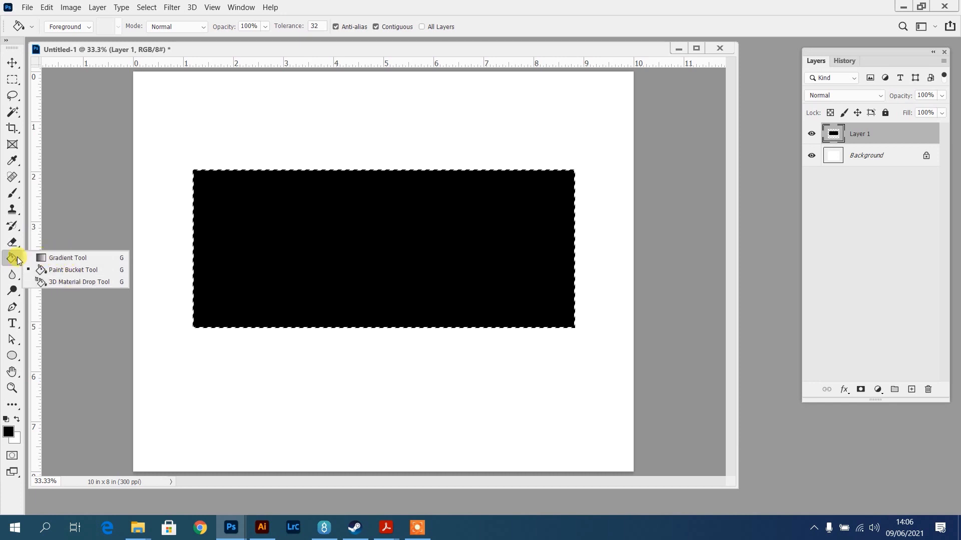
{"action": "left_click", "coordinate": [69, 271]}
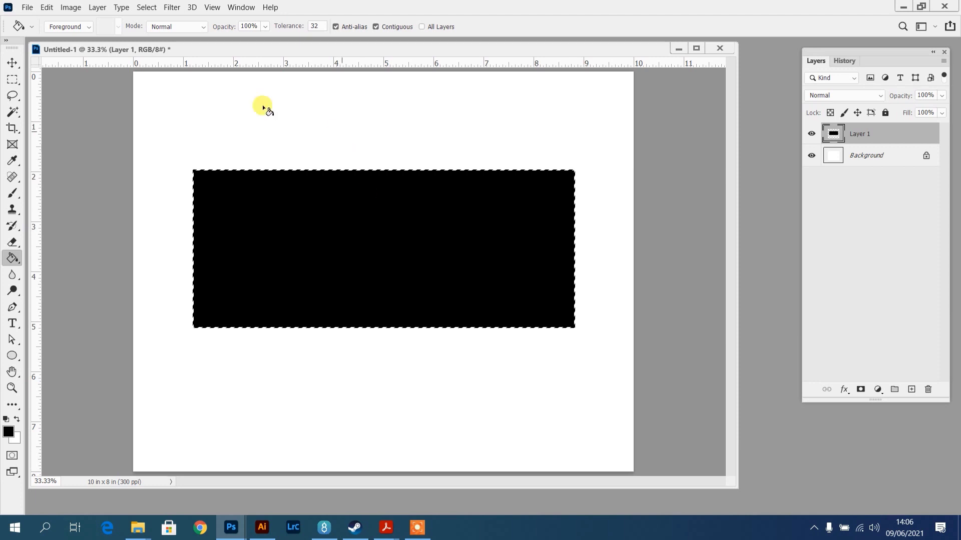
{"action": "left_click", "coordinate": [147, 7]}
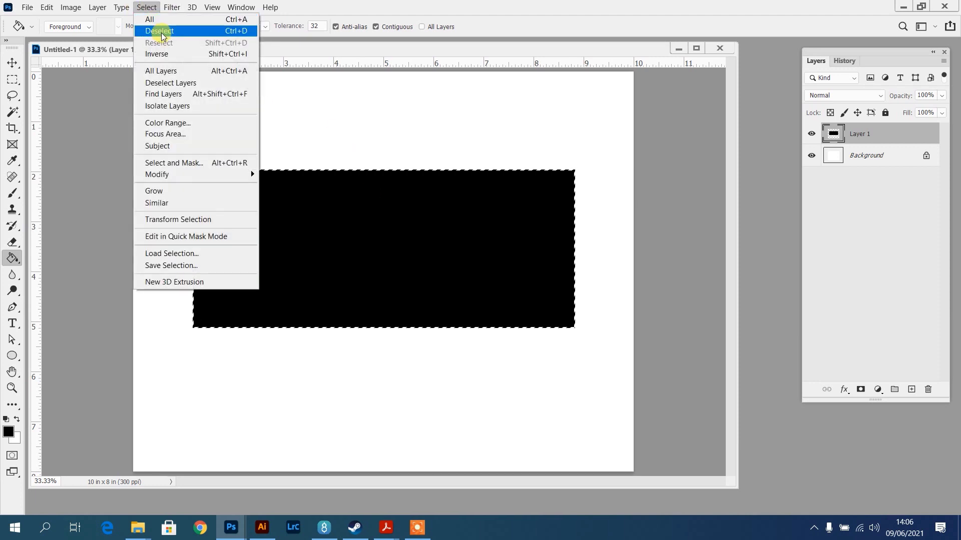
{"action": "left_click", "coordinate": [162, 31]}
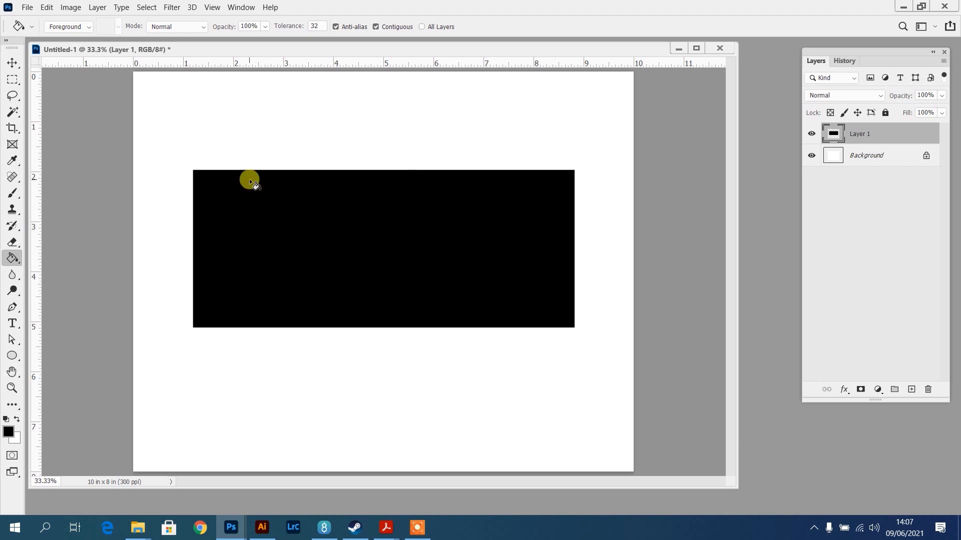
- Move the black rectangle down to the centre of the canvas
{"action": "key", "text": "v"}
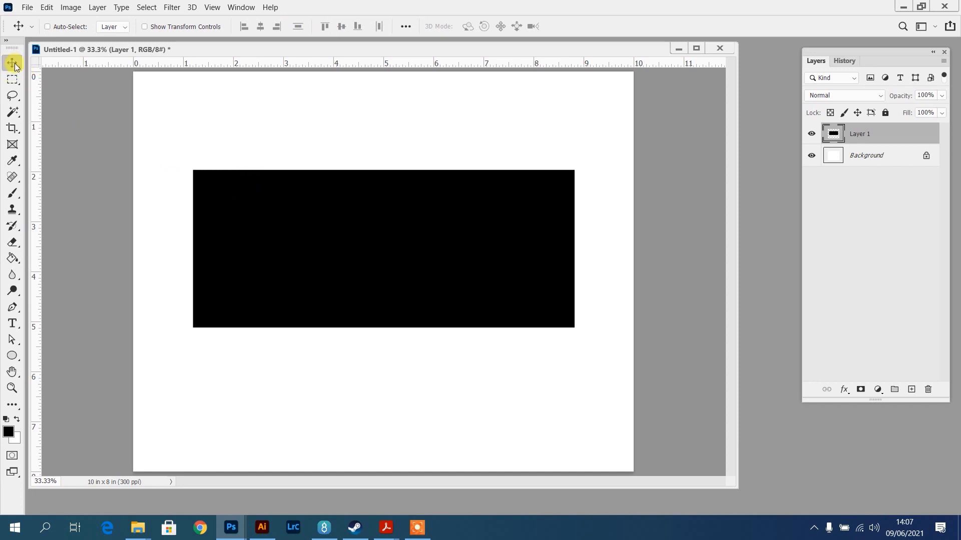
{"action": "left_click", "coordinate": [406, 273]}
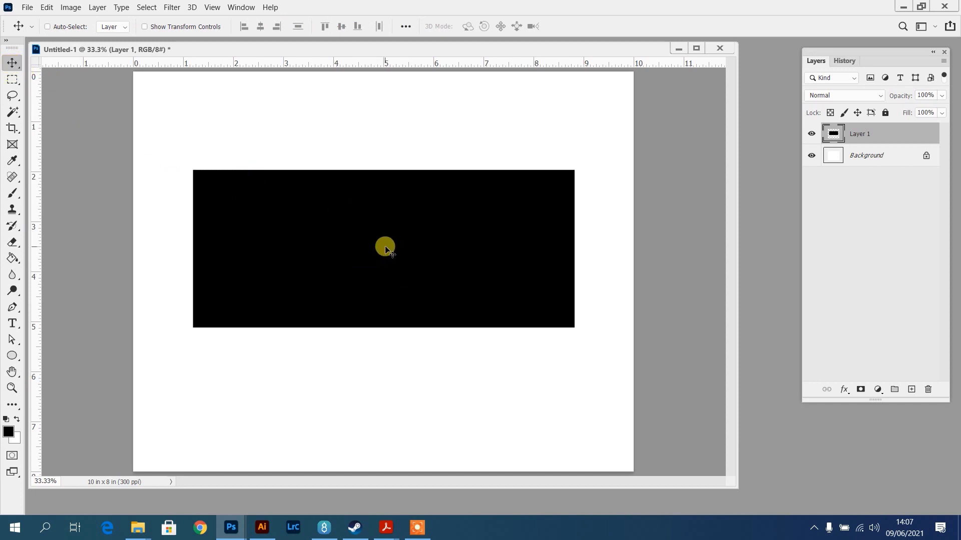
{"action": "mouse_move", "coordinate": [382, 254]}
{"action": "left_mouse_down"}
{"action": "mouse_move", "coordinate": [382, 278]}
{"action": "mouse_move", "coordinate": [376, 270]}
{"action": "mouse_move", "coordinate": [384, 272]}
{"action": "left_mouse_up"}
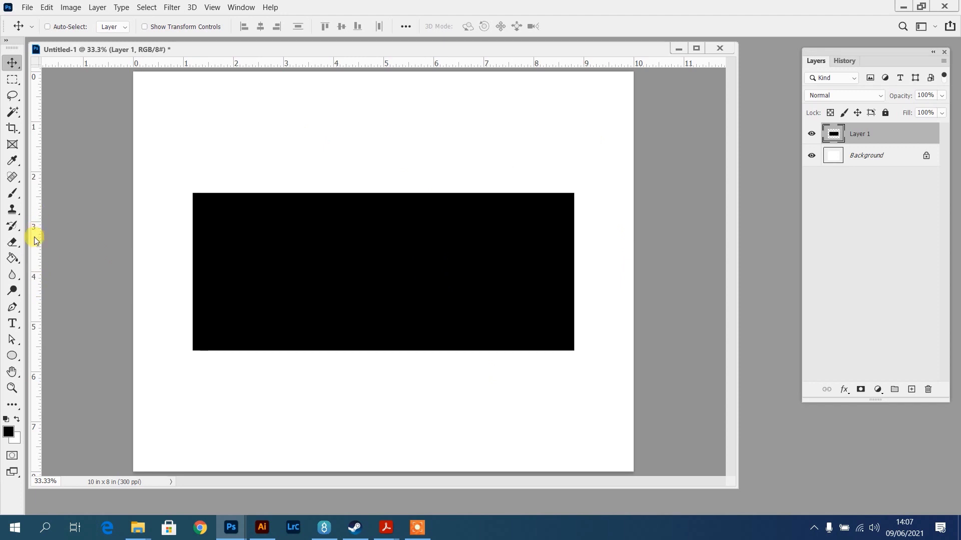
- Toggle the document rulers off and back on
{"action": "key", "text": "ctrl+r"}
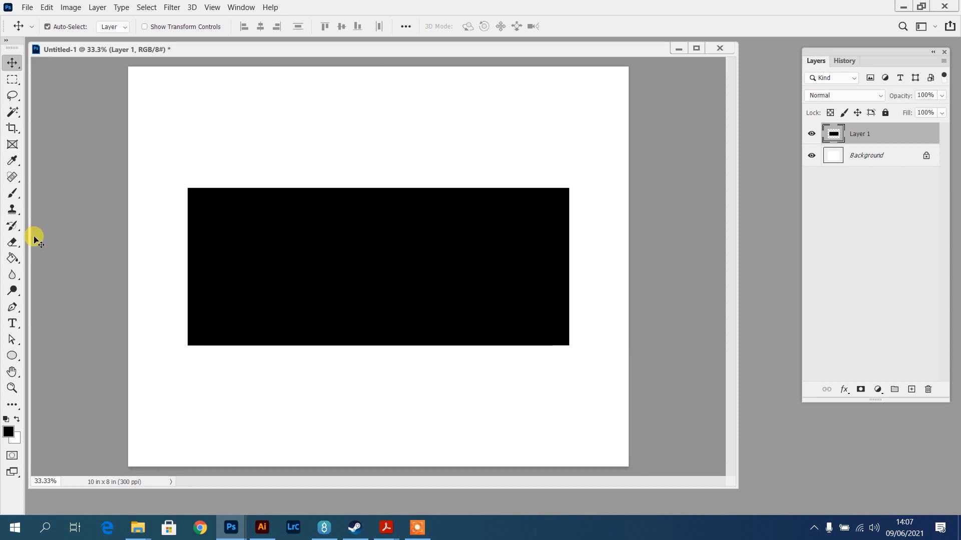
{"action": "key", "text": "ctrl+r"}
{"action": "key", "text": "ctrl+r"}
{"action": "key", "text": "ctrl+r"}
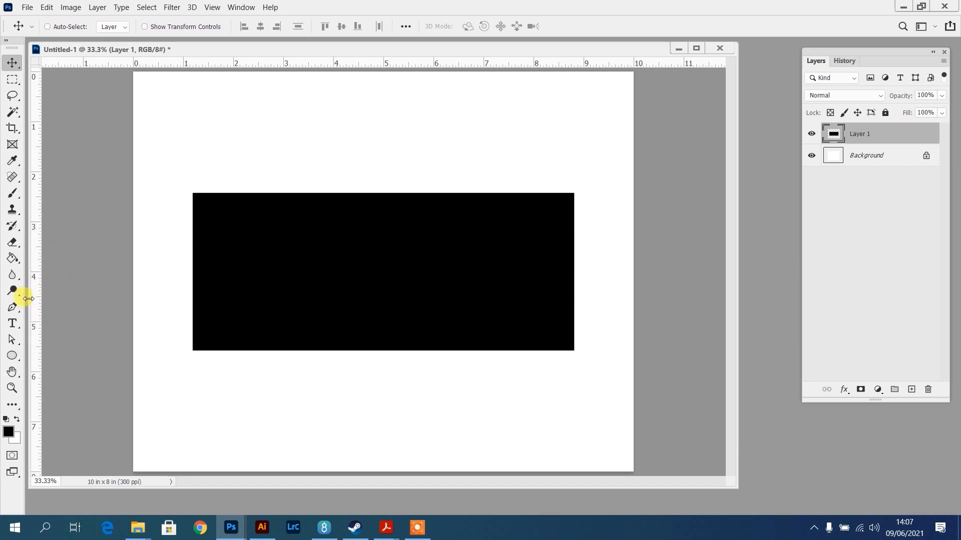
- Place guides along all four edges of the black rectangle, plus one vertical and one horizontal guide through its centre
{"action": "left_click_drag", "start_coordinate": [36, 292], "coordinate": [191, 300]}
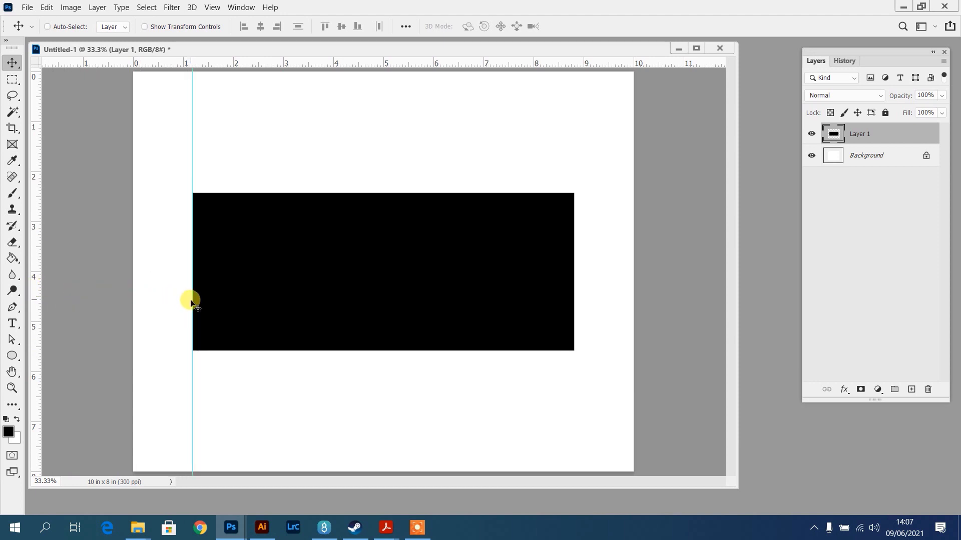
{"action": "left_click_drag", "start_coordinate": [34, 307], "coordinate": [571, 313]}
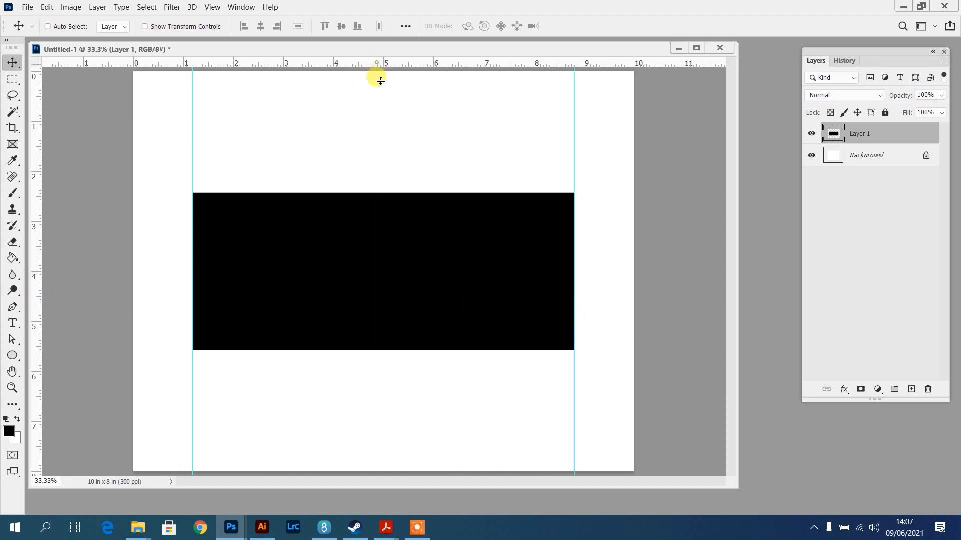
{"action": "left_click_drag", "start_coordinate": [380, 81], "coordinate": [399, 186]}
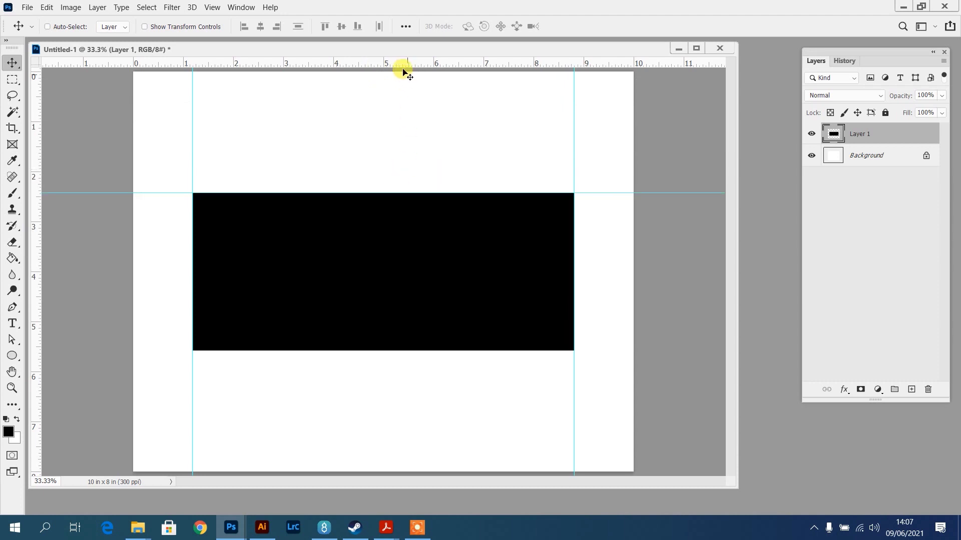
{"action": "left_click_drag", "start_coordinate": [392, 67], "coordinate": [433, 352]}
{"action": "left_click_drag", "start_coordinate": [34, 259], "coordinate": [379, 270]}
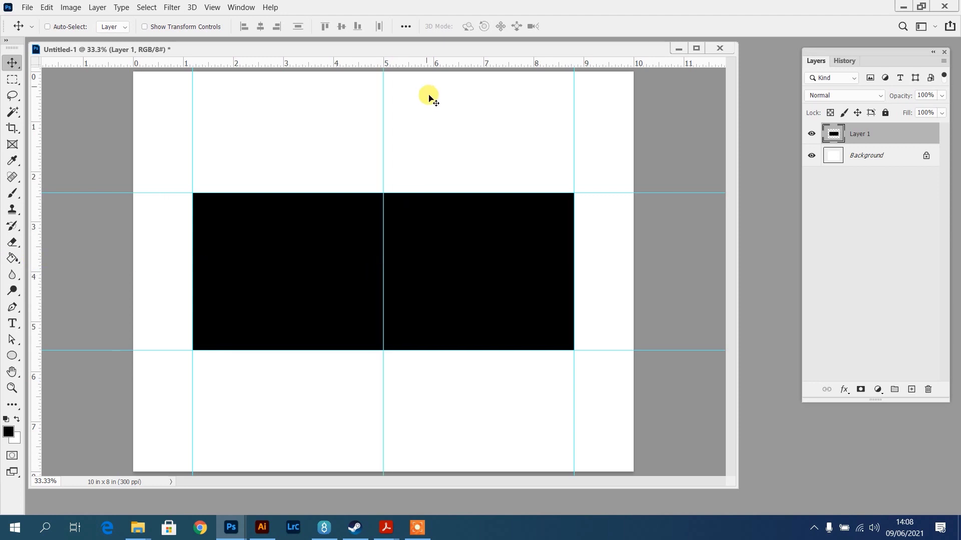
{"action": "left_click_drag", "start_coordinate": [435, 61], "coordinate": [473, 273]}
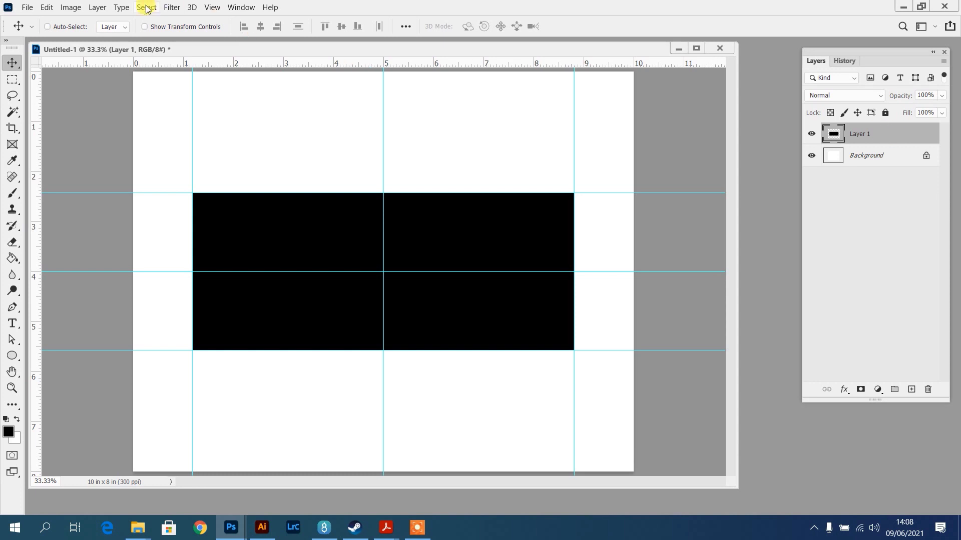
{"action": "left_click", "coordinate": [99, 8]}
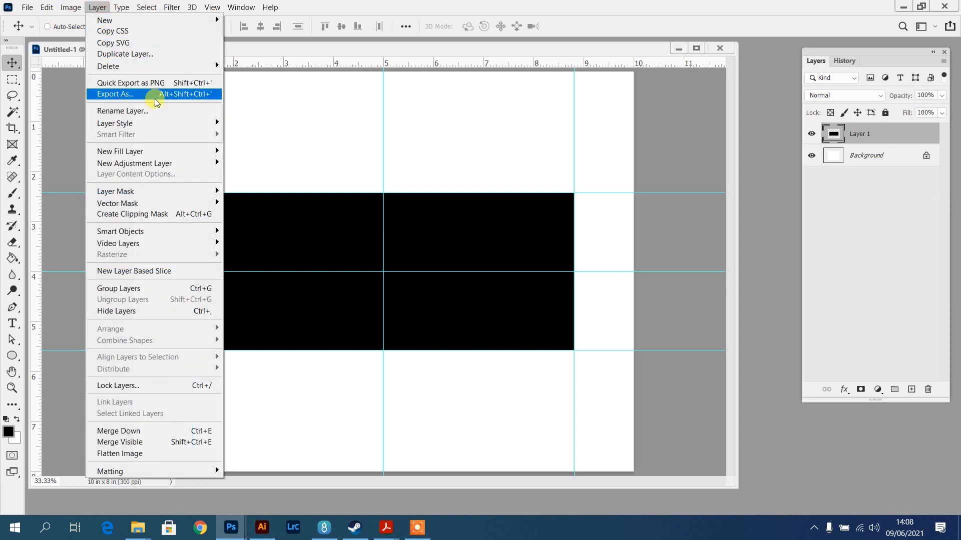
{"action": "mouse_move", "coordinate": [169, 123]}
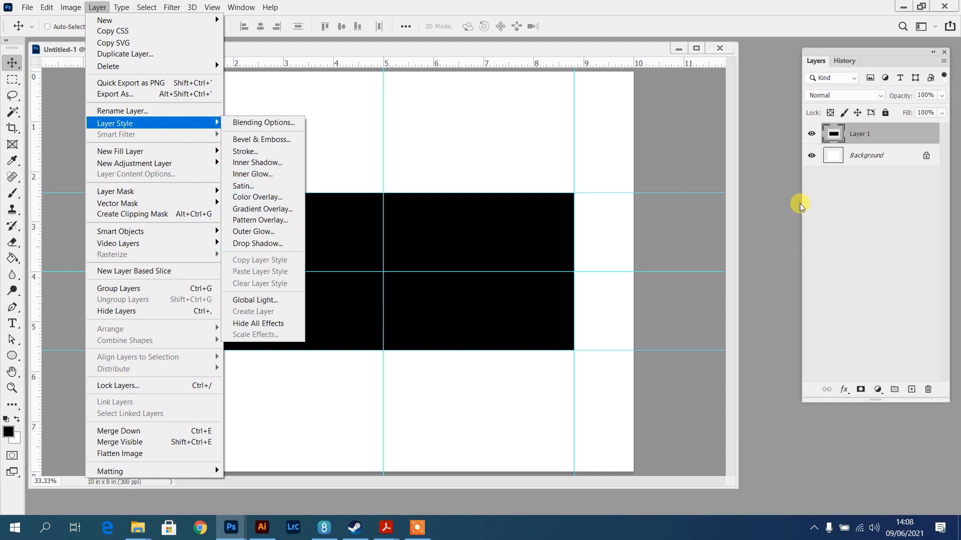
{"action": "left_click", "coordinate": [754, 190]}
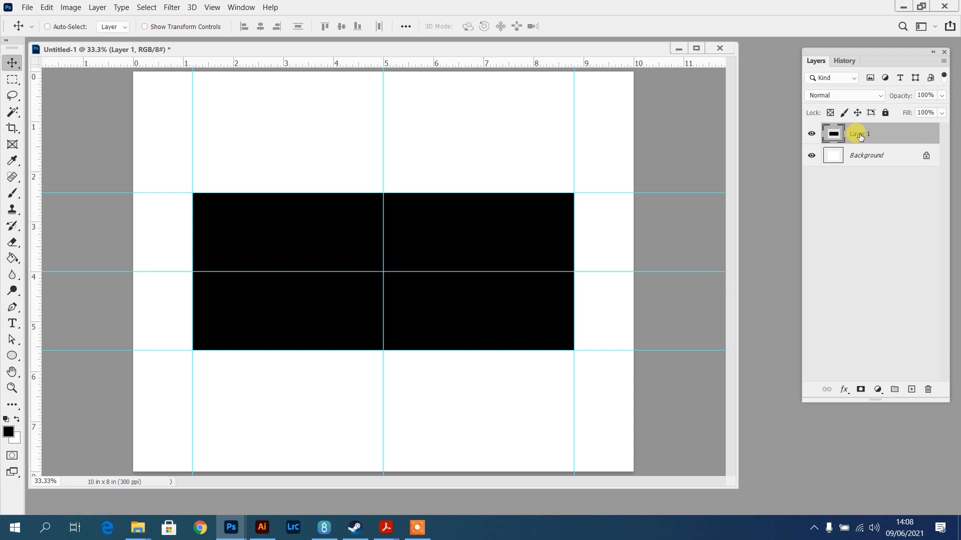
- Add a white (ffffff) Color Overlay to the black rectangle's layer
{"action": "double_click", "coordinate": [902, 136]}
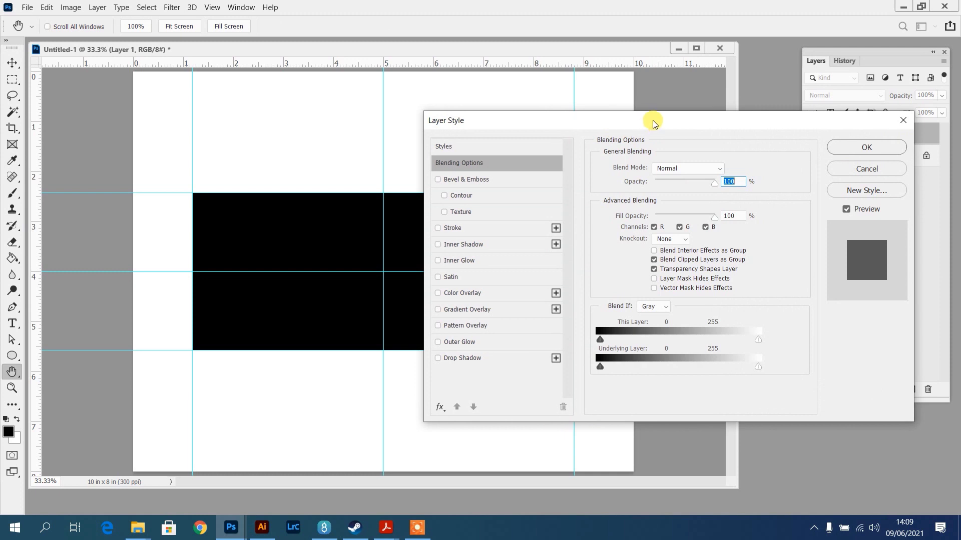
{"action": "left_click_drag", "start_coordinate": [653, 123], "coordinate": [650, 90]}
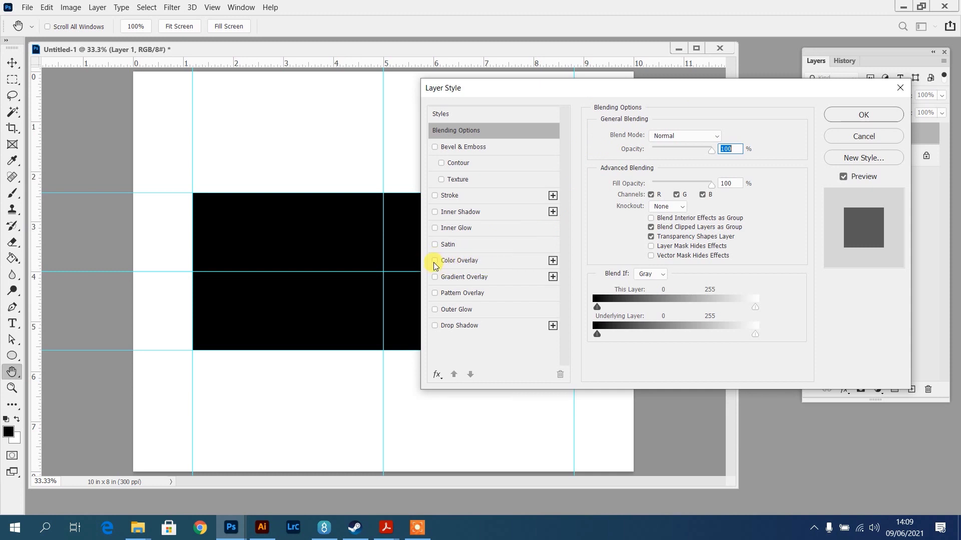
{"action": "left_click", "coordinate": [459, 262]}
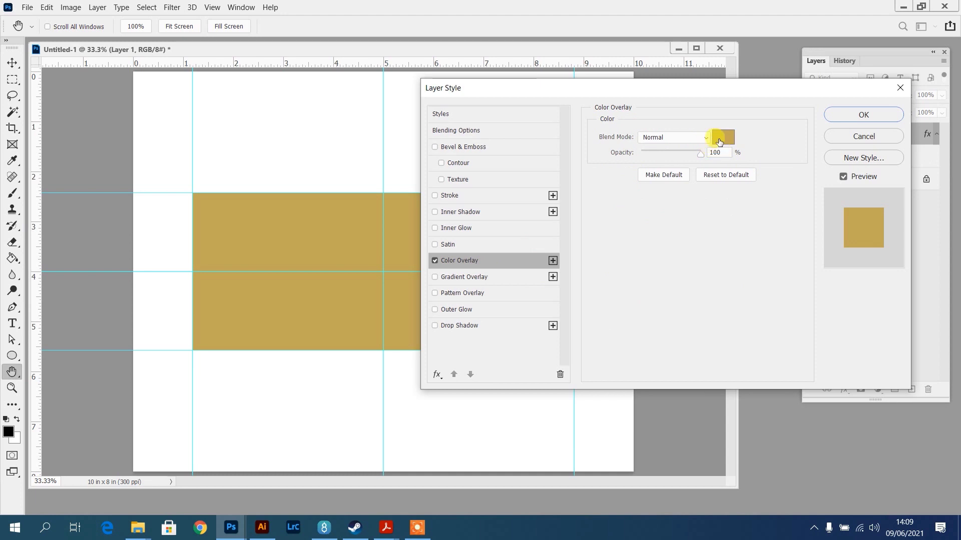
{"action": "left_click", "coordinate": [719, 142]}
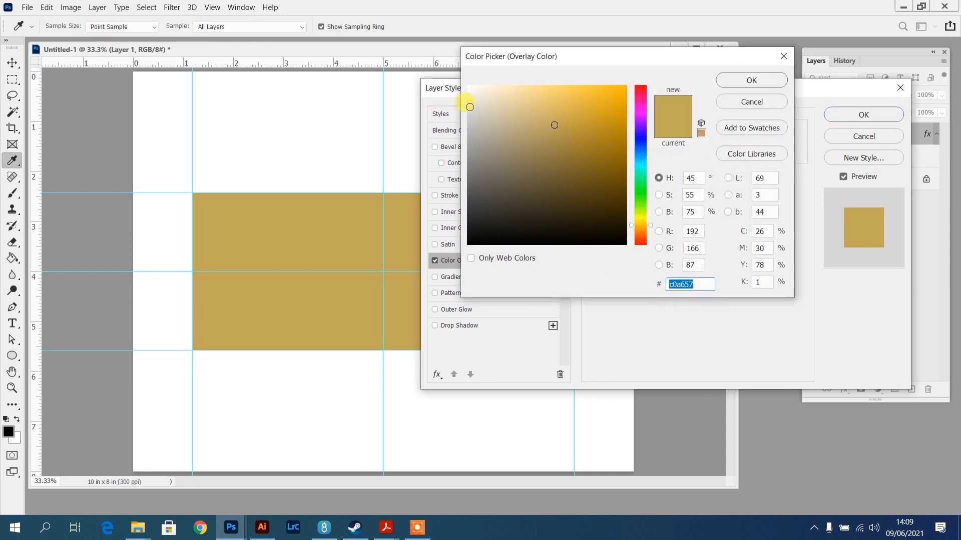
{"action": "left_click_drag", "start_coordinate": [480, 102], "coordinate": [461, 75]}
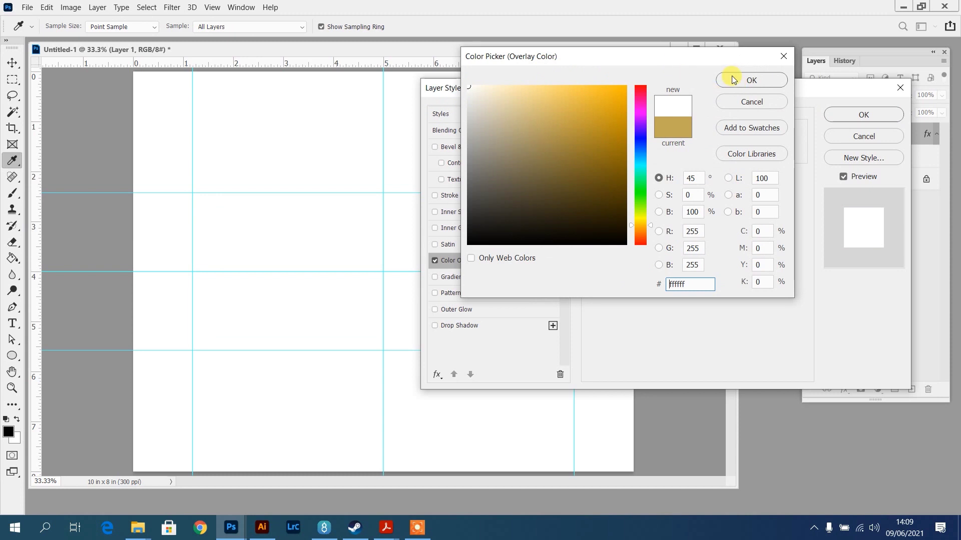
{"action": "left_click", "coordinate": [733, 80]}
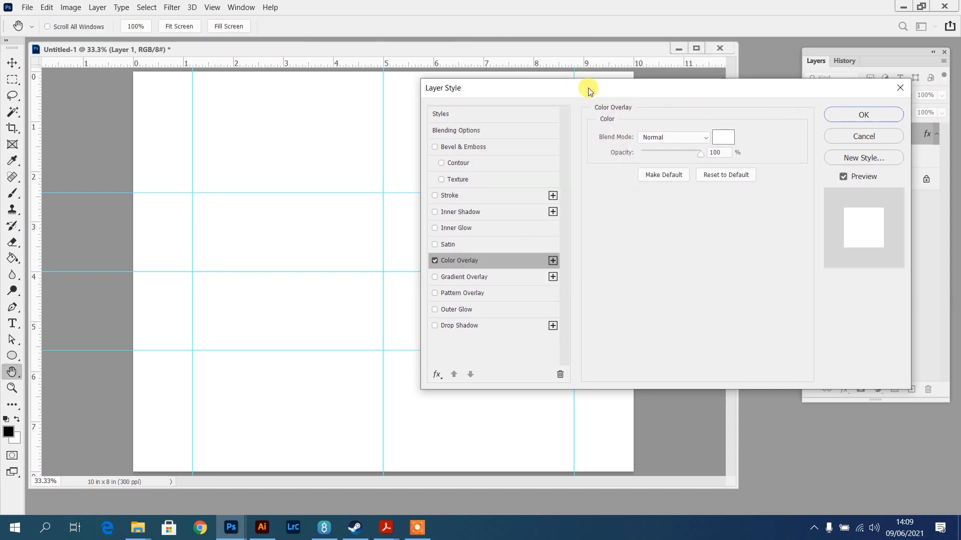
- Add a 32 px black stroke positioned inside the edges of the rectangle's layer
{"action": "left_click_drag", "start_coordinate": [587, 88], "coordinate": [683, 109]}
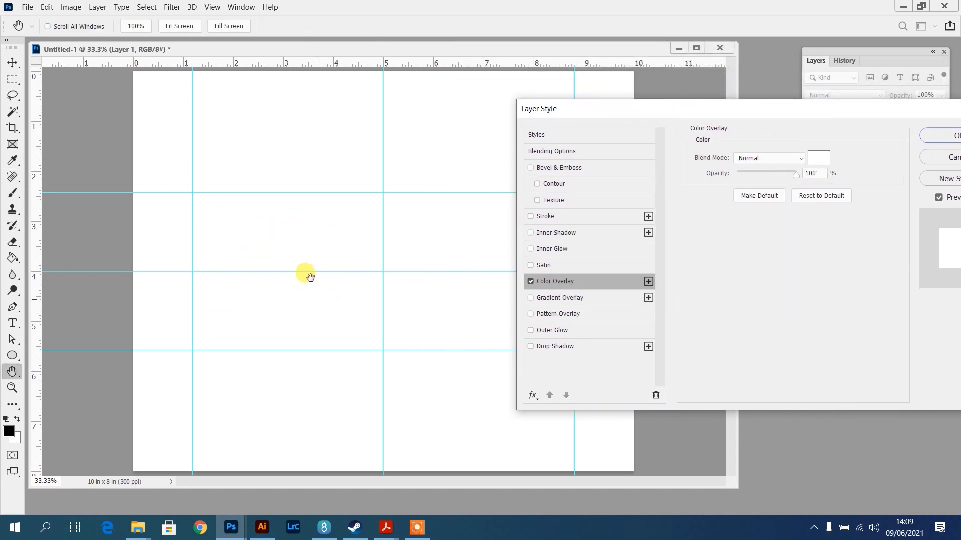
{"action": "left_click", "coordinate": [547, 218]}
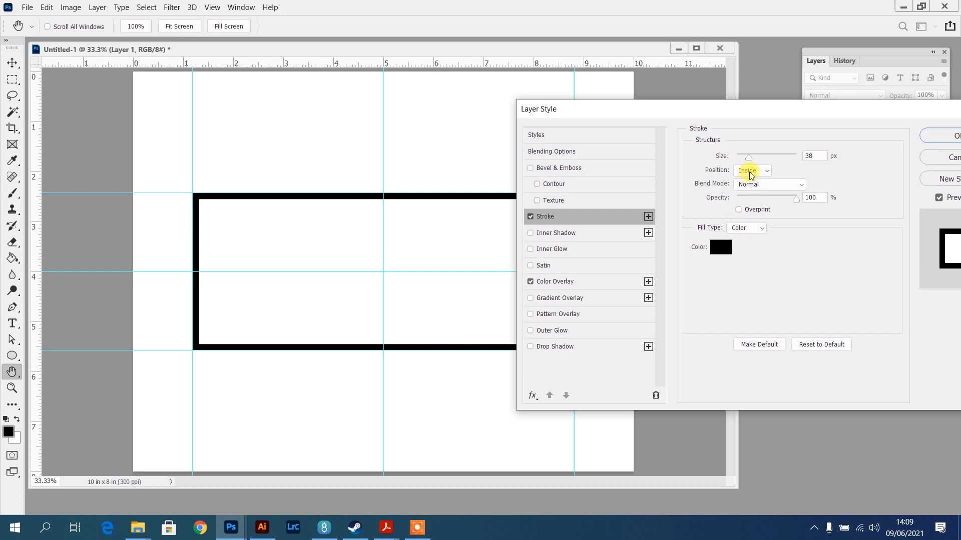
{"action": "mouse_move", "coordinate": [746, 156]}
{"action": "left_mouse_down"}
{"action": "mouse_move", "coordinate": [737, 159]}
{"action": "mouse_move", "coordinate": [747, 161]}
{"action": "left_mouse_up"}
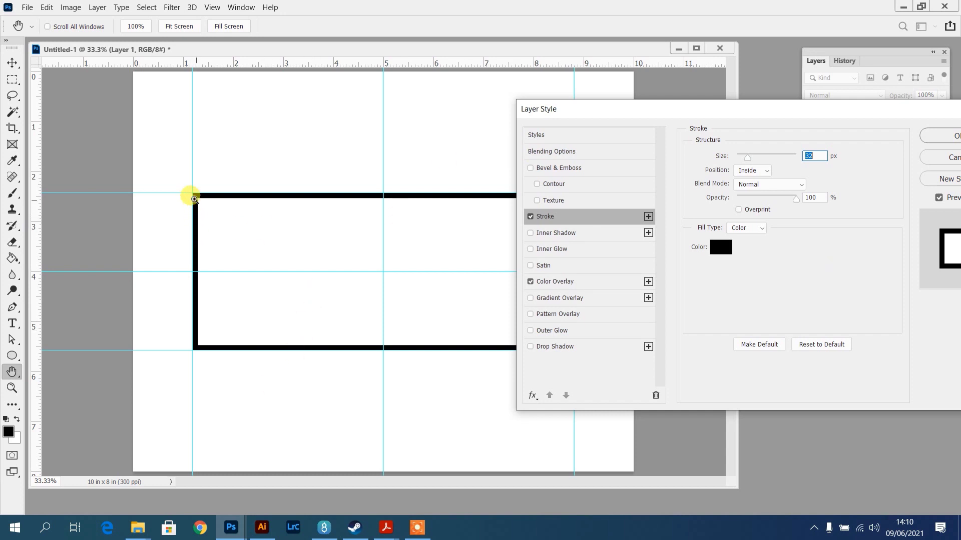
- Try the Outside position for the rectangle's stroke at its upper-left corner and set it back to Inside
{"action": "left_click", "coordinate": [191, 196]}
{"action": "left_click", "coordinate": [131, 199]}
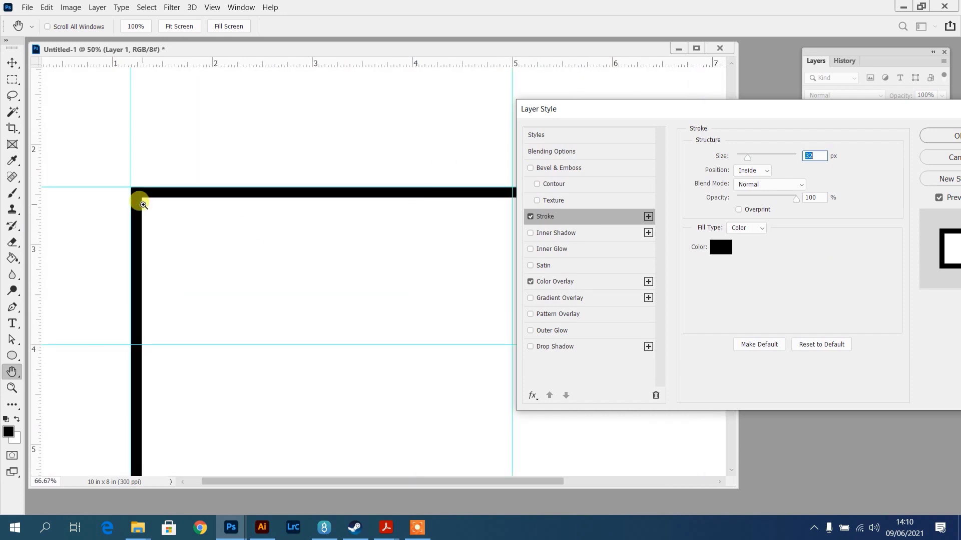
{"action": "left_click", "coordinate": [137, 199]}
{"action": "left_click", "coordinate": [140, 200]}
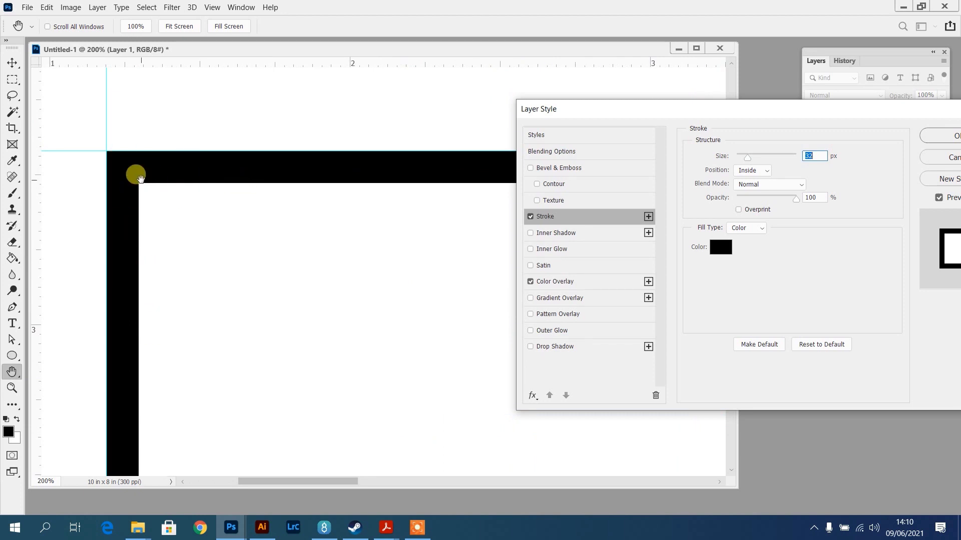
{"action": "left_click", "coordinate": [763, 179]}
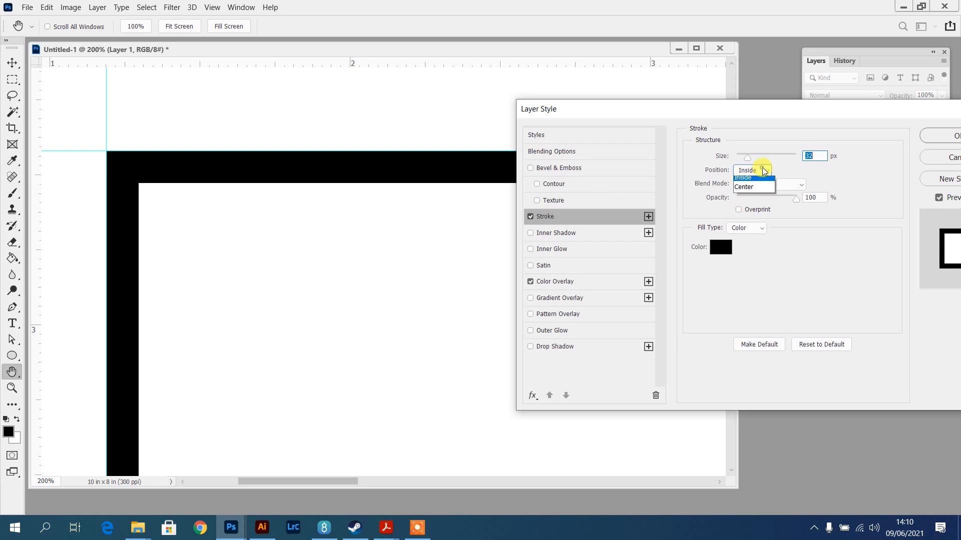
{"action": "left_click", "coordinate": [753, 170]}
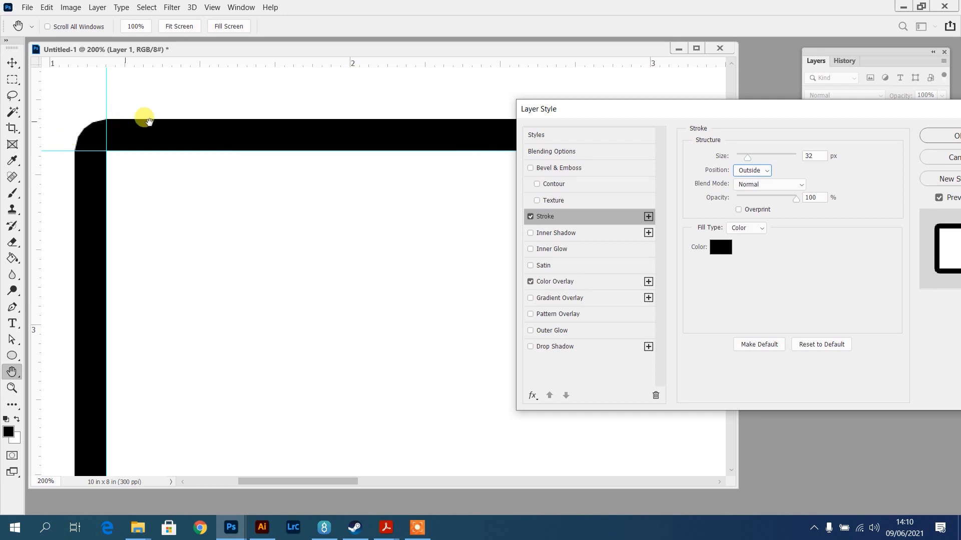
{"action": "left_click", "coordinate": [739, 173]}
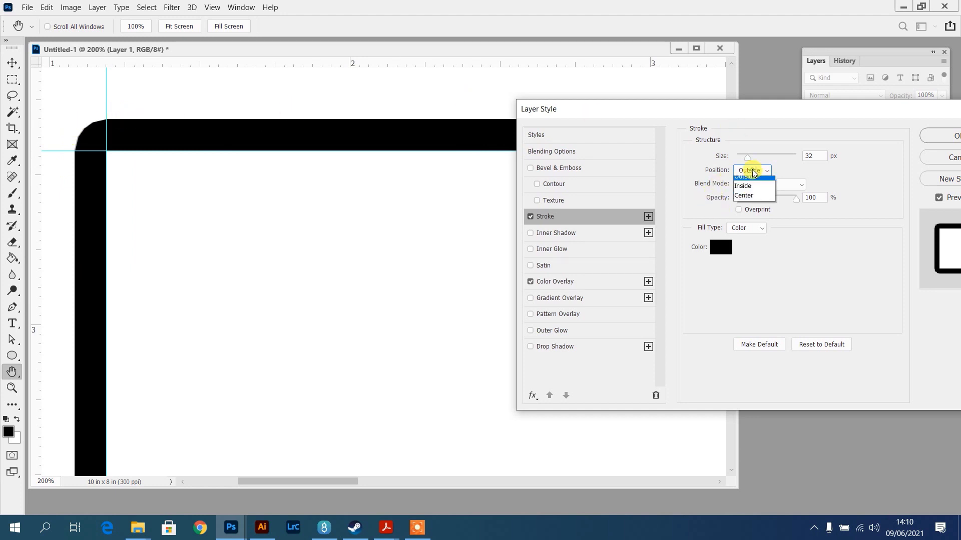
{"action": "left_click", "coordinate": [748, 180]}
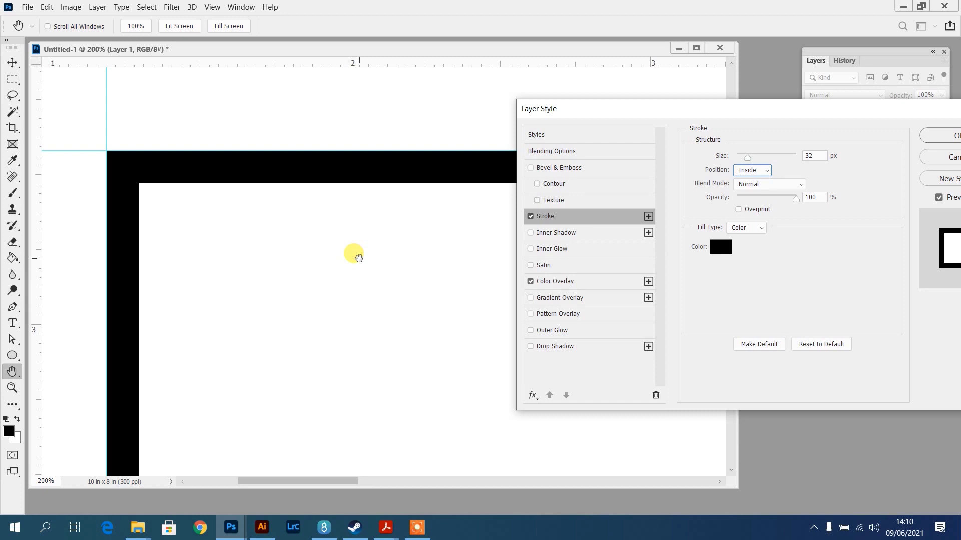
- Apply the layer style to the rectangle and fit the whole document on screen
{"action": "left_click", "coordinate": [952, 138]}
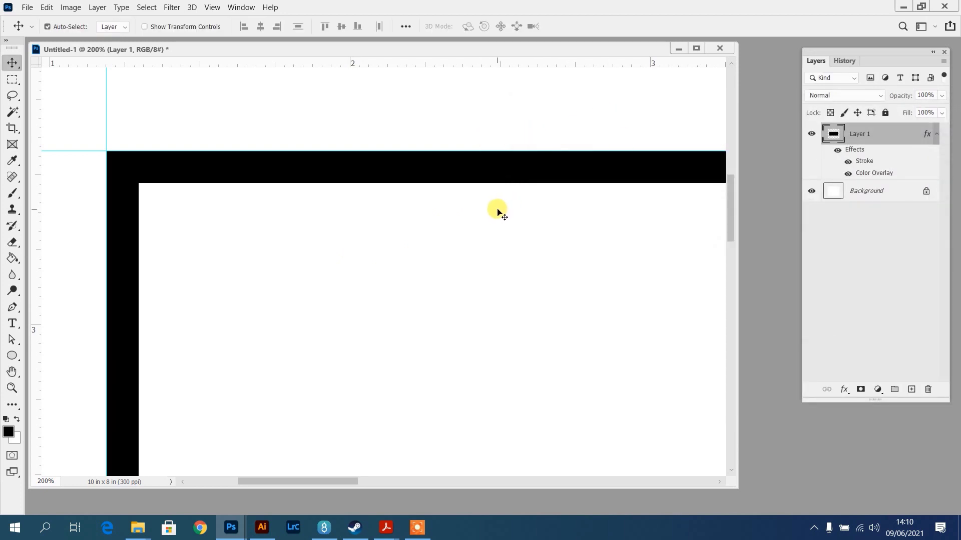
{"action": "key", "text": "ctrl+0"}
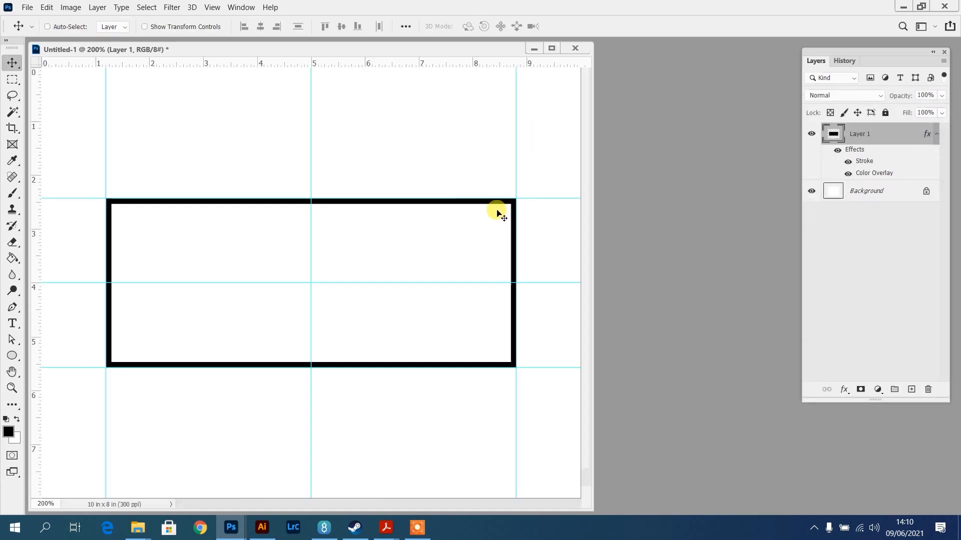
{"action": "left_click", "coordinate": [214, 8]}
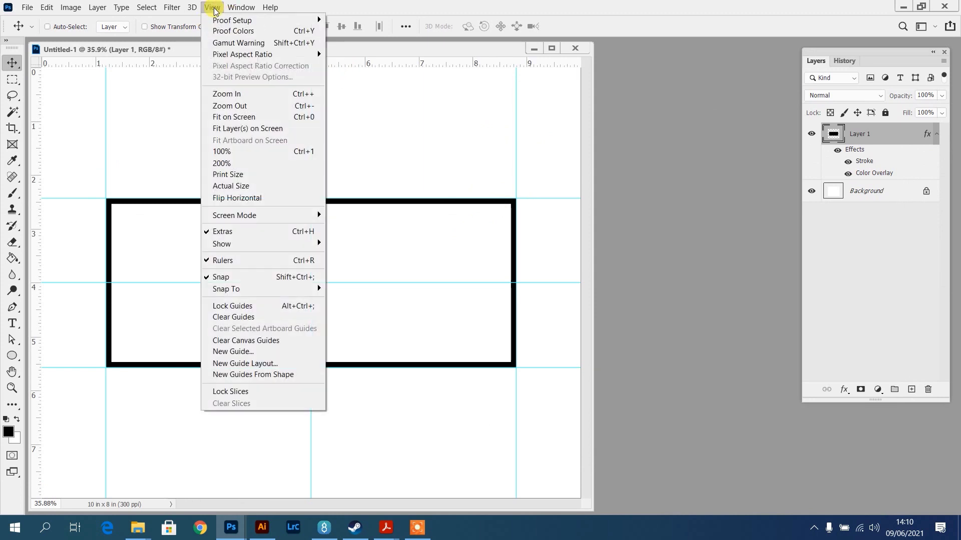
{"action": "left_click", "coordinate": [253, 116]}
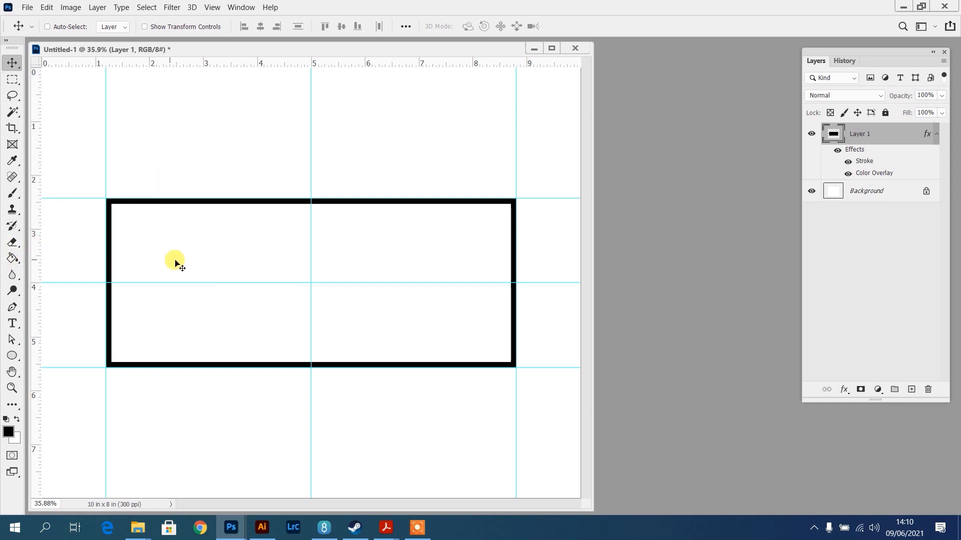
- Select the Eraser and compare brush sizes against the rectangle's upper-left corner, settling on 500 px
{"action": "key", "text": "e"}
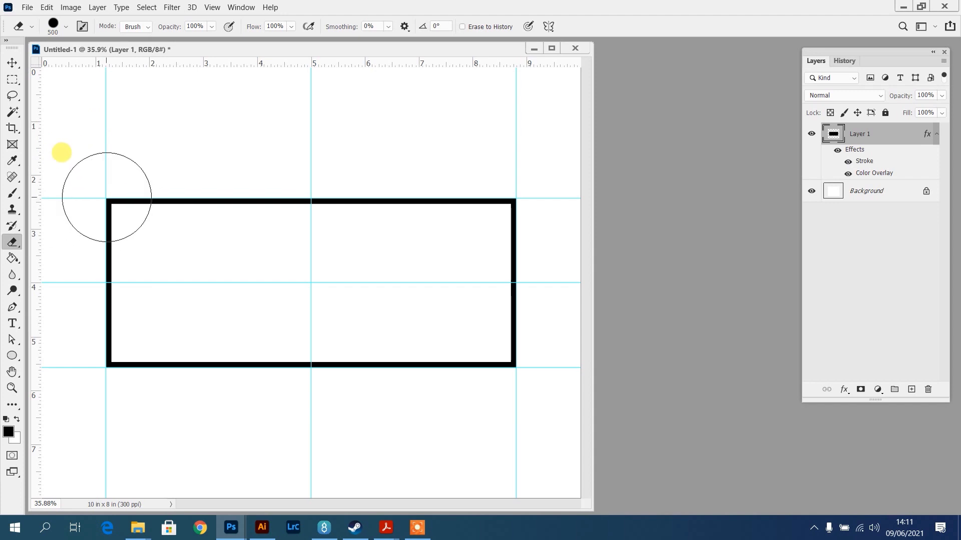
{"action": "key", "text": "bracketleft"}
{"action": "key", "text": "bracketleft"}
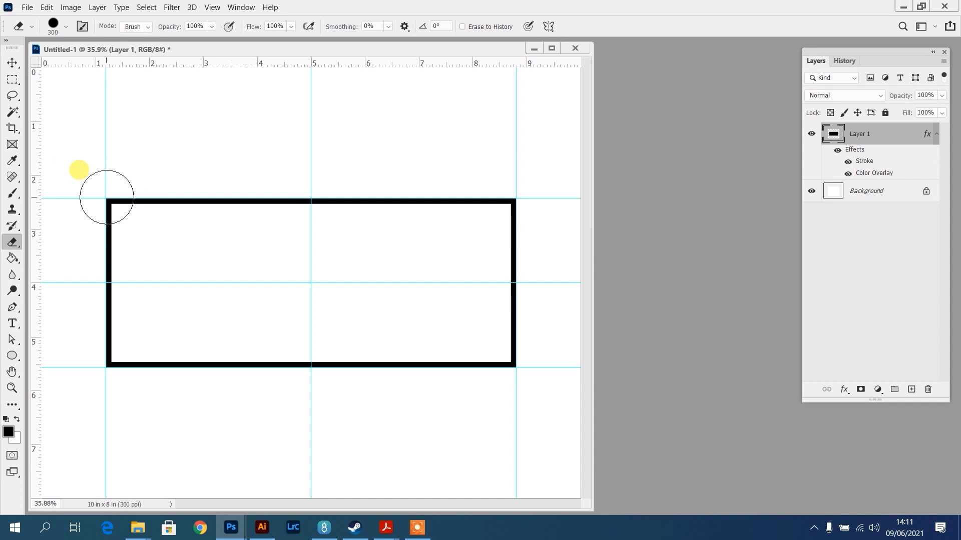
{"action": "key", "text": "bracketright"}
{"action": "key", "text": "bracketright"}
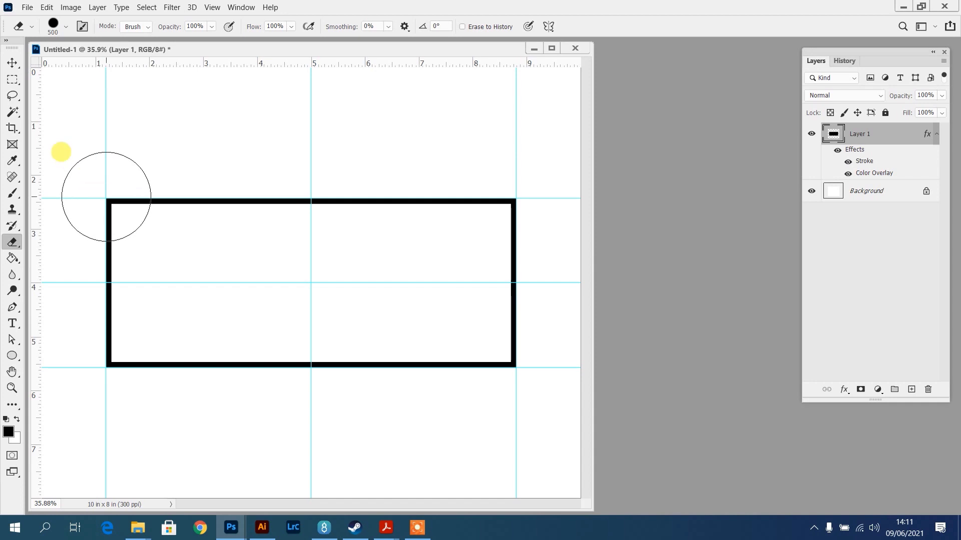
{"action": "left_click", "coordinate": [66, 27]}
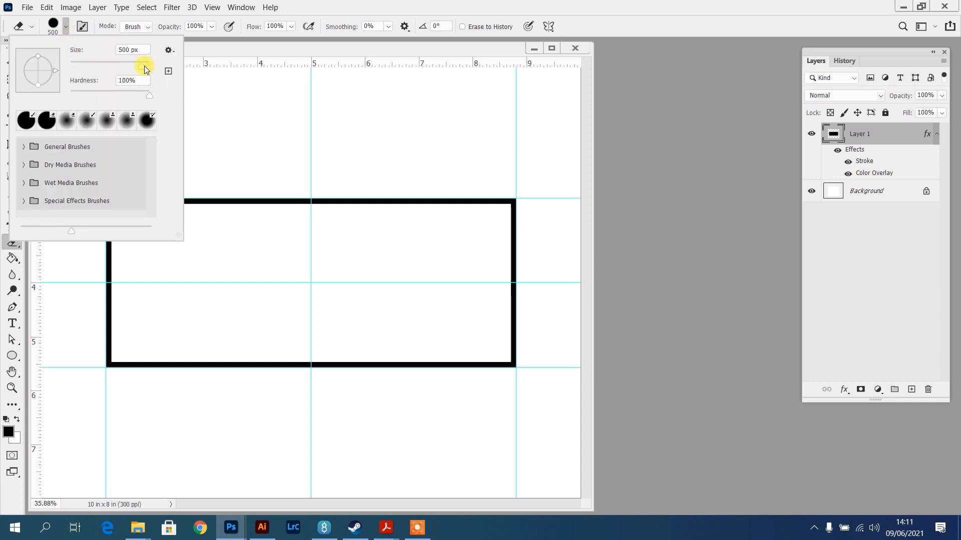
{"action": "left_click_drag", "start_coordinate": [143, 67], "coordinate": [135, 67]}
{"action": "left_click", "coordinate": [359, 212]}
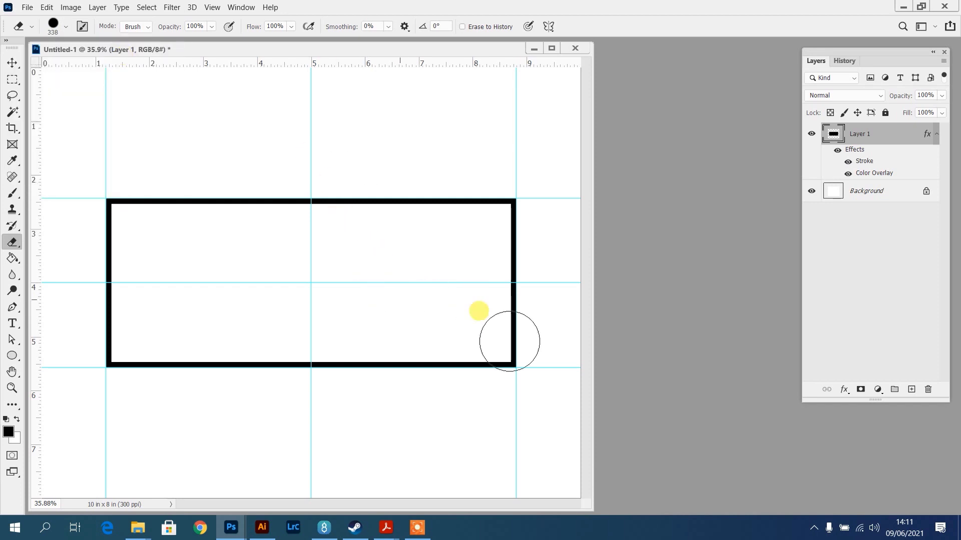
{"action": "key", "text": "bracketright"}
{"action": "key", "text": "bracketright"}
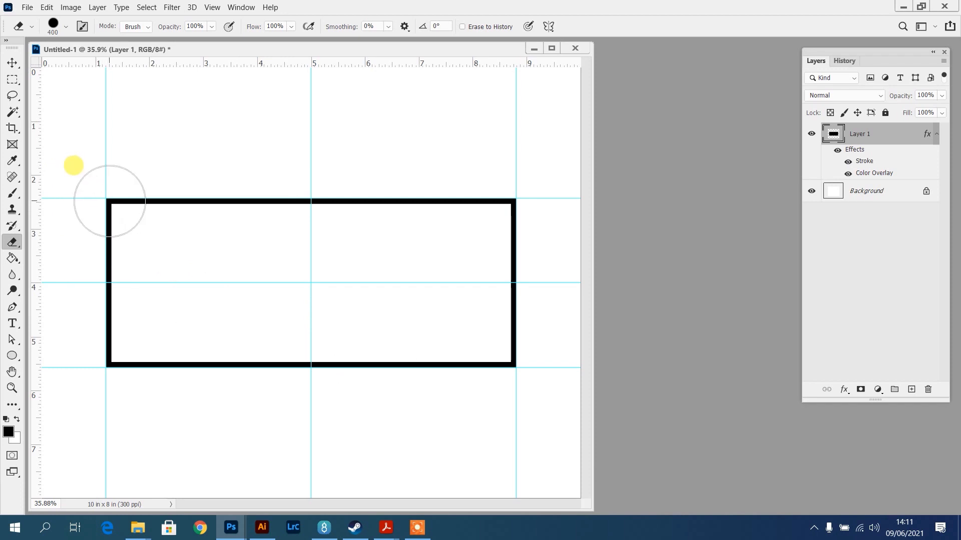
{"action": "key", "text": "bracketleft"}
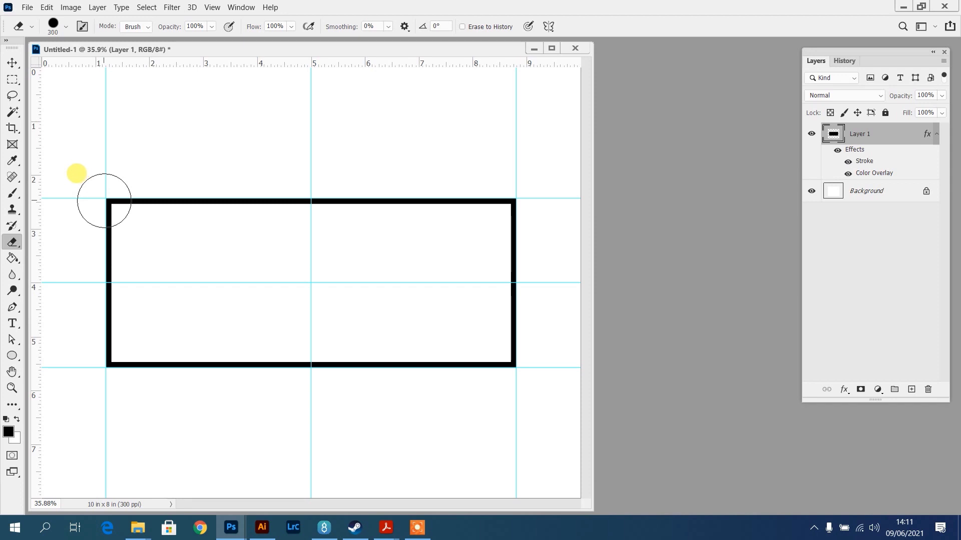
{"action": "key", "text": "bracketright"}
{"action": "key", "text": "bracketright"}
{"action": "key", "text": "bracketleft"}
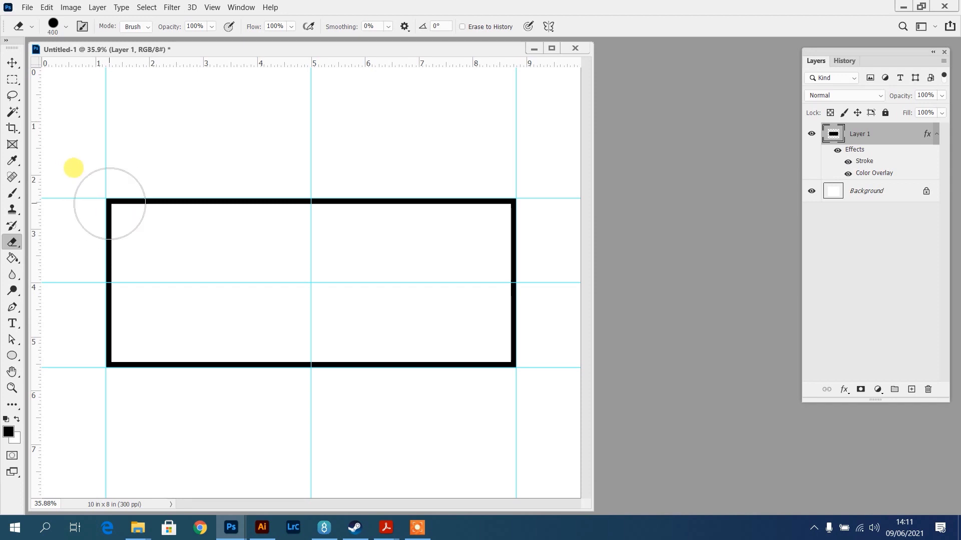
{"action": "key", "text": "bracketright"}
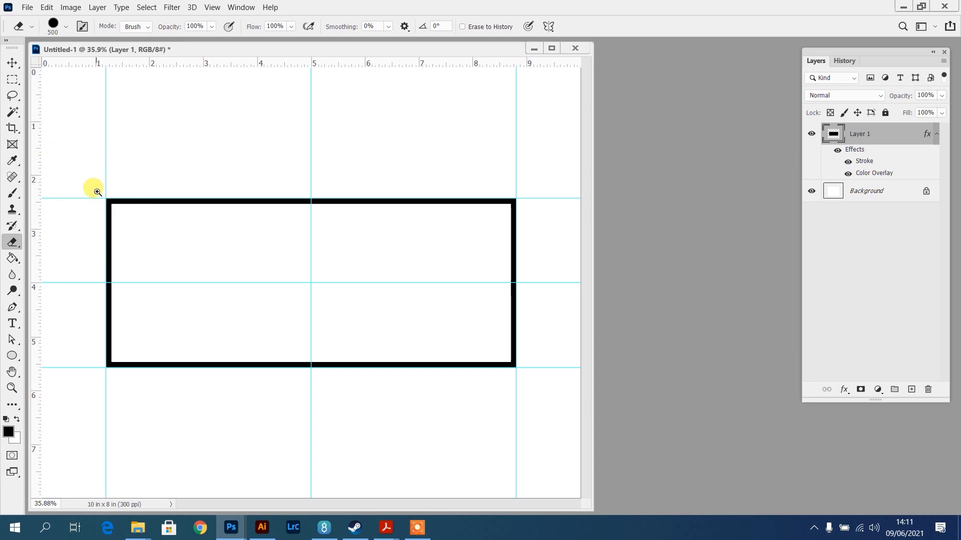
- Erase a concave quarter circle from the rectangle's upper-left and lower-left corners, centring the 500 px eraser on the guide intersections
{"action": "scroll", "coordinate": [109, 200], "scroll_direction": "up", "scroll_amount": 2}
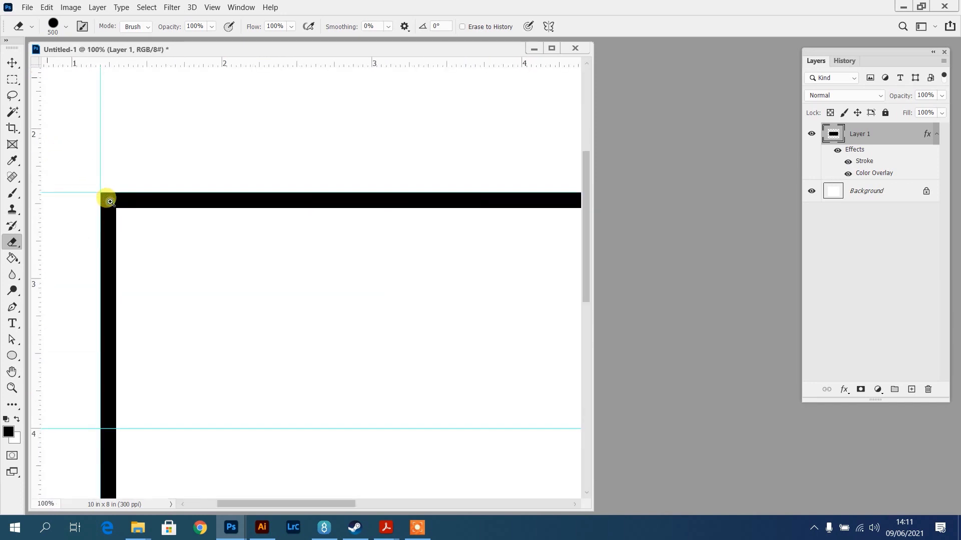
{"action": "scroll", "coordinate": [123, 219], "scroll_direction": "up", "scroll_amount": 1}
{"action": "left_click_drag", "start_coordinate": [126, 220], "coordinate": [292, 246]}
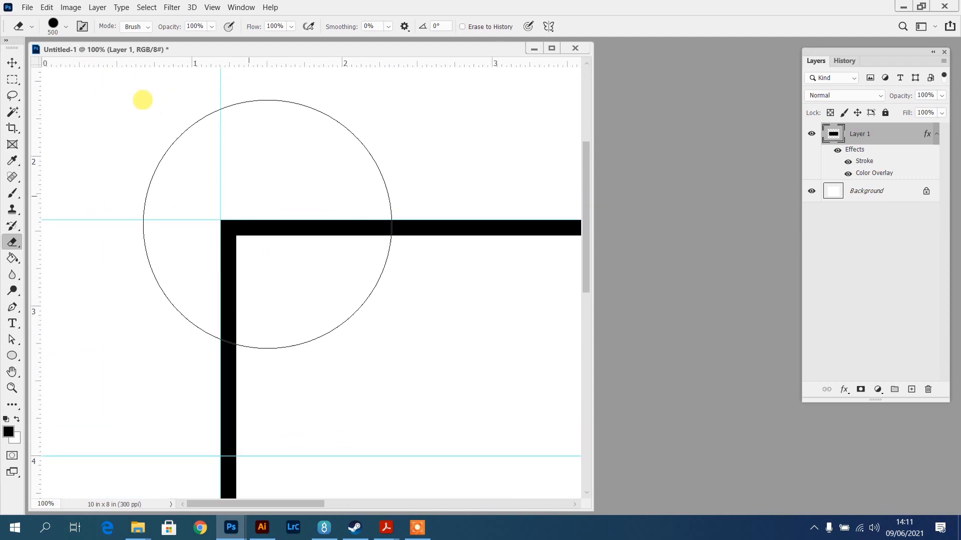
{"action": "left_click_drag", "start_coordinate": [330, 249], "coordinate": [377, 258]}
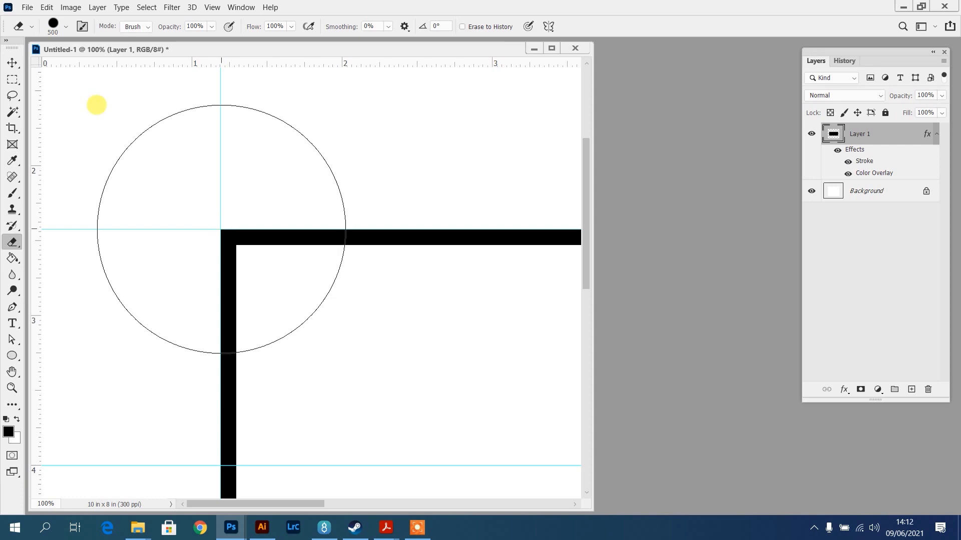
{"action": "left_click", "coordinate": [221, 229]}
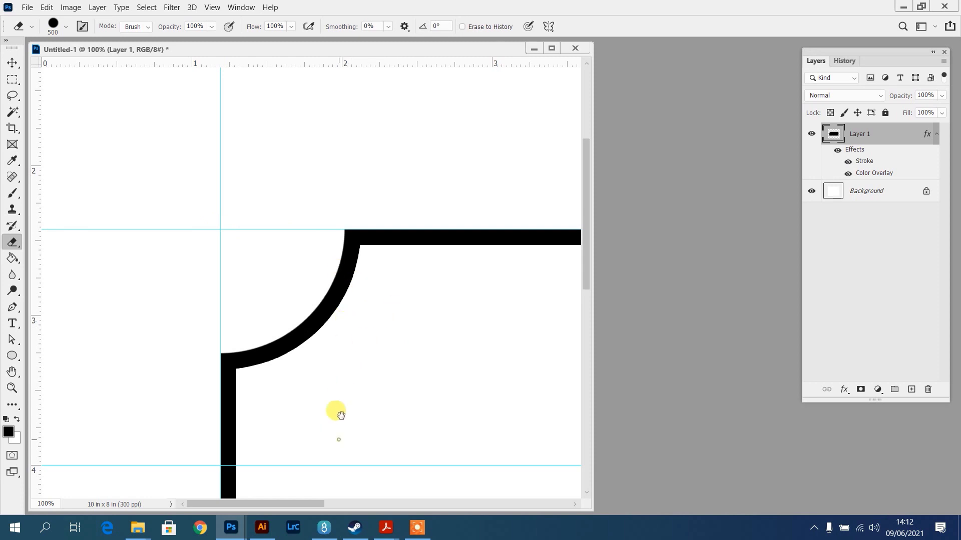
{"action": "left_click_drag", "start_coordinate": [341, 415], "coordinate": [347, 142]}
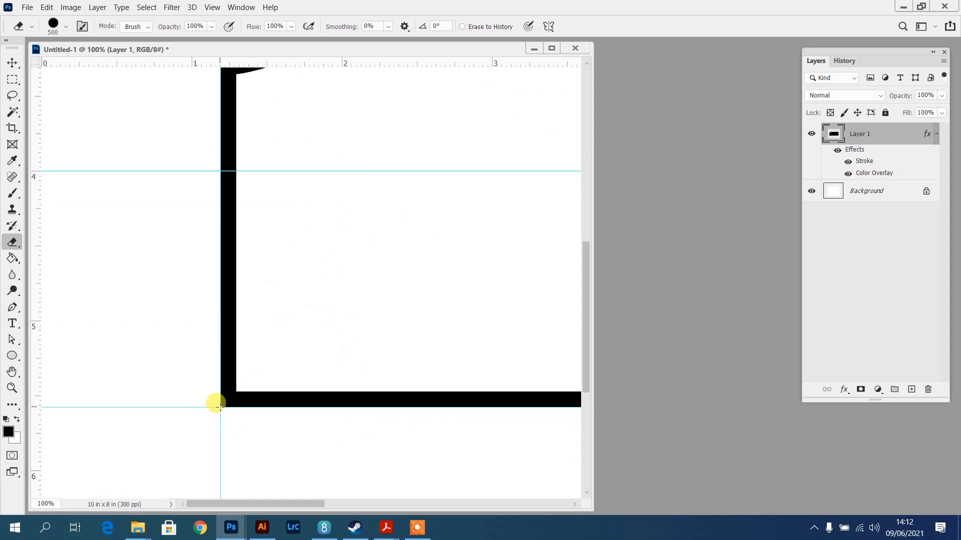
{"action": "left_click", "coordinate": [220, 406]}
- Erase concave quarter circles from the rectangle's lower-right and upper-right corners, centring the 500 px eraser on the guide intersections
{"action": "mouse_move", "coordinate": [500, 322]}
{"action": "left_mouse_down"}
{"action": "mouse_move", "coordinate": [473, 336]}
{"action": "mouse_move", "coordinate": [163, 365]}
{"action": "left_mouse_up"}
{"action": "left_click_drag", "start_coordinate": [520, 352], "coordinate": [144, 365]}
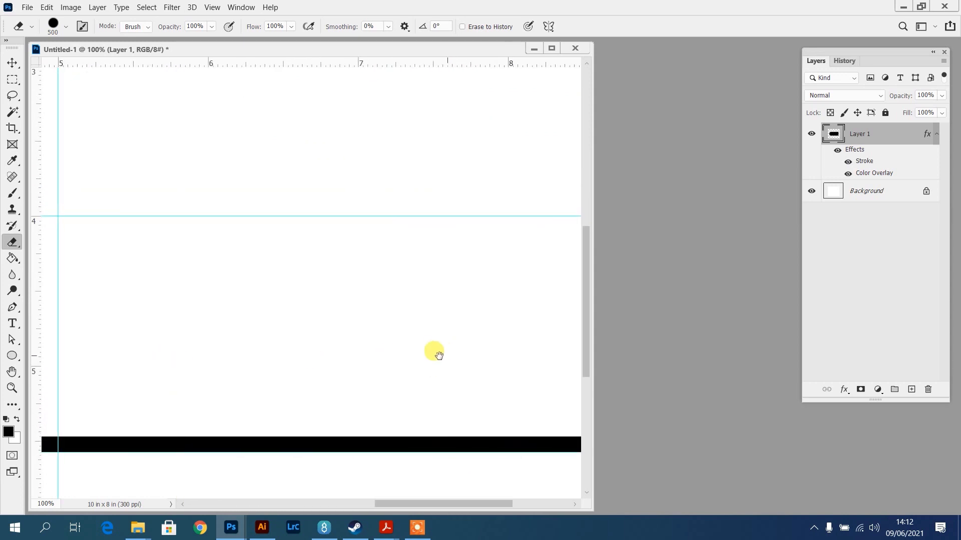
{"action": "left_click_drag", "start_coordinate": [439, 355], "coordinate": [193, 353]}
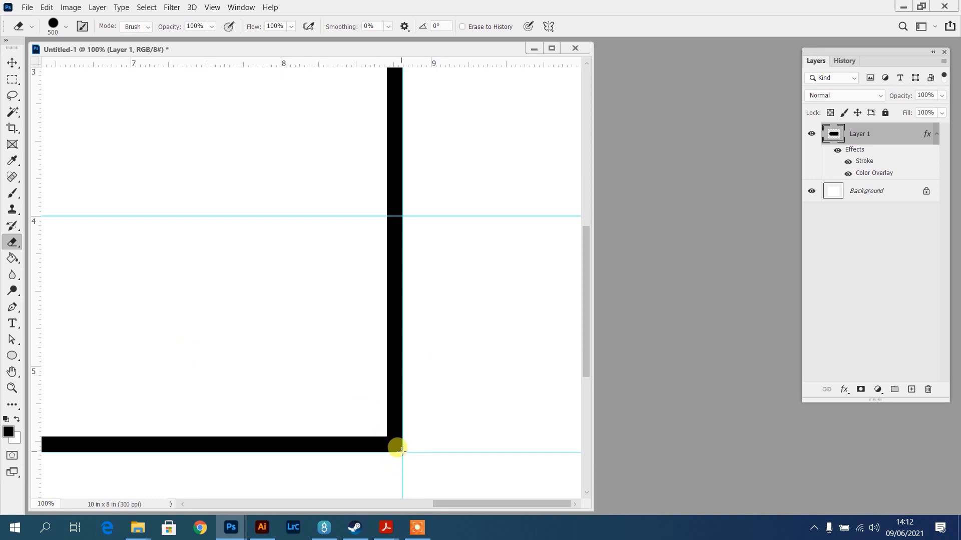
{"action": "left_click", "coordinate": [401, 450]}
{"action": "left_click_drag", "start_coordinate": [456, 236], "coordinate": [438, 404]}
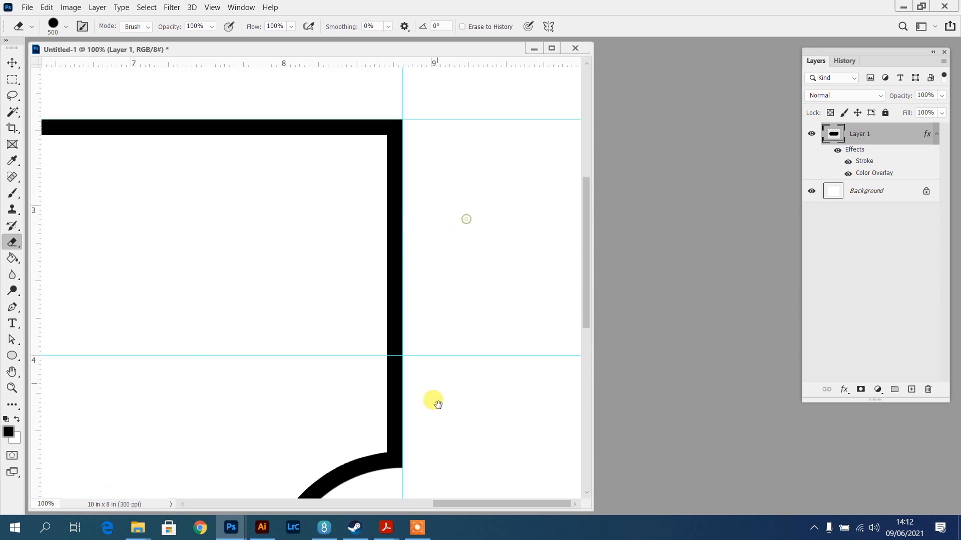
{"action": "scroll", "coordinate": [437, 404], "scroll_direction": "up", "scroll_amount": 2}
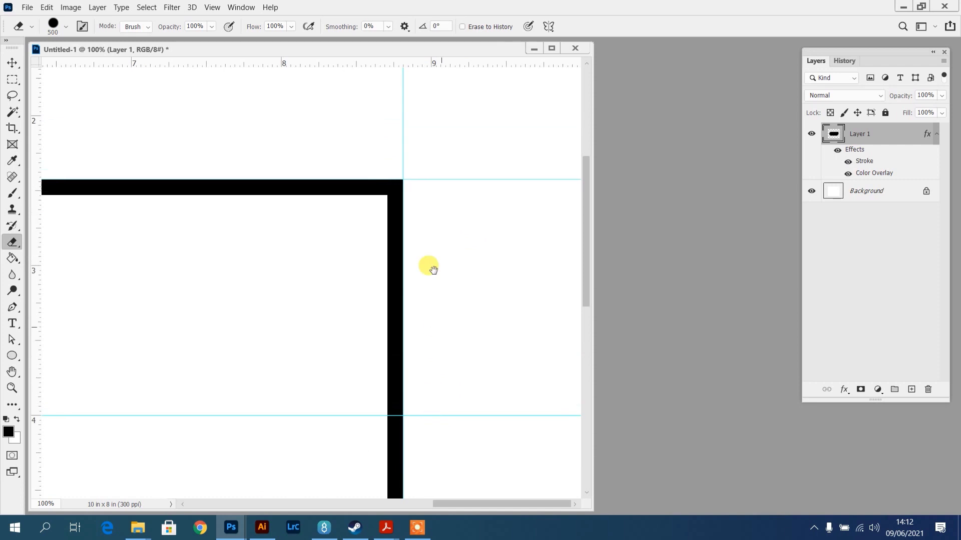
{"action": "left_click", "coordinate": [401, 180]}
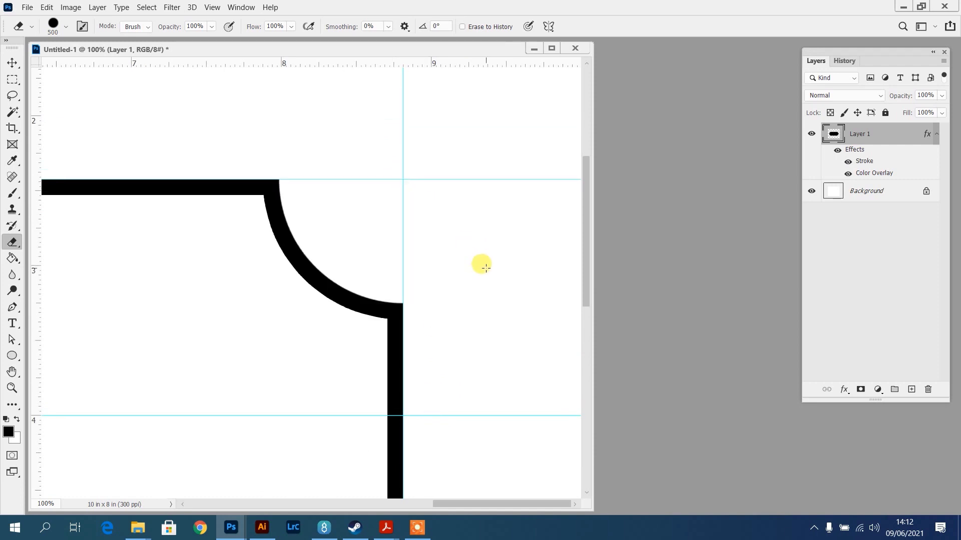
{"action": "key", "text": "ctrl+0"}
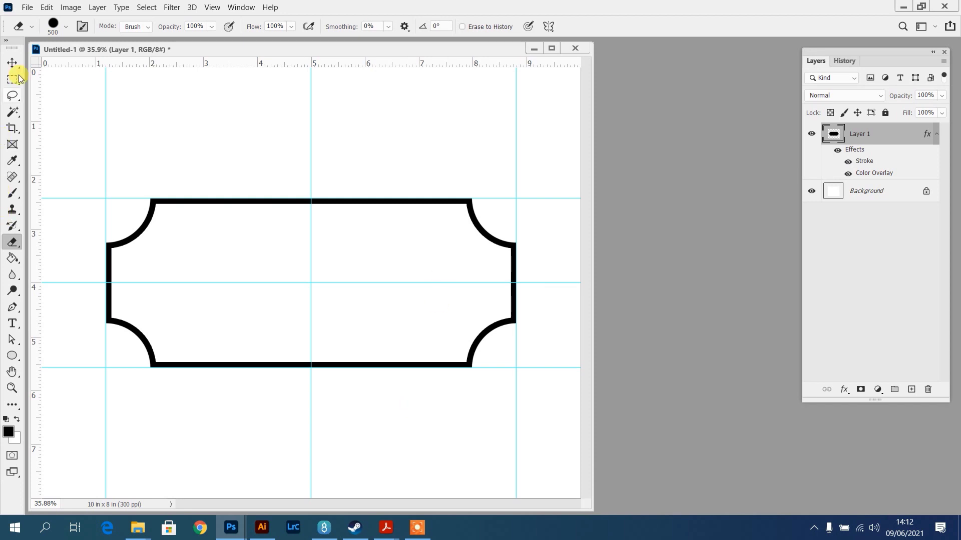
- Try the Magic Wand inside the label, and toggle Layer 1's effects and its Stroke off and on
{"action": "left_click", "coordinate": [14, 113]}
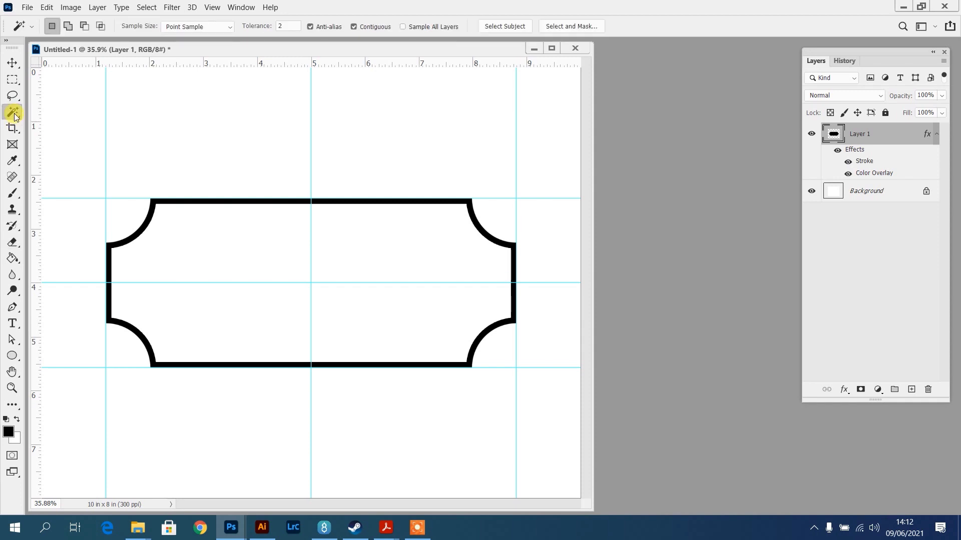
{"action": "left_click", "coordinate": [351, 243]}
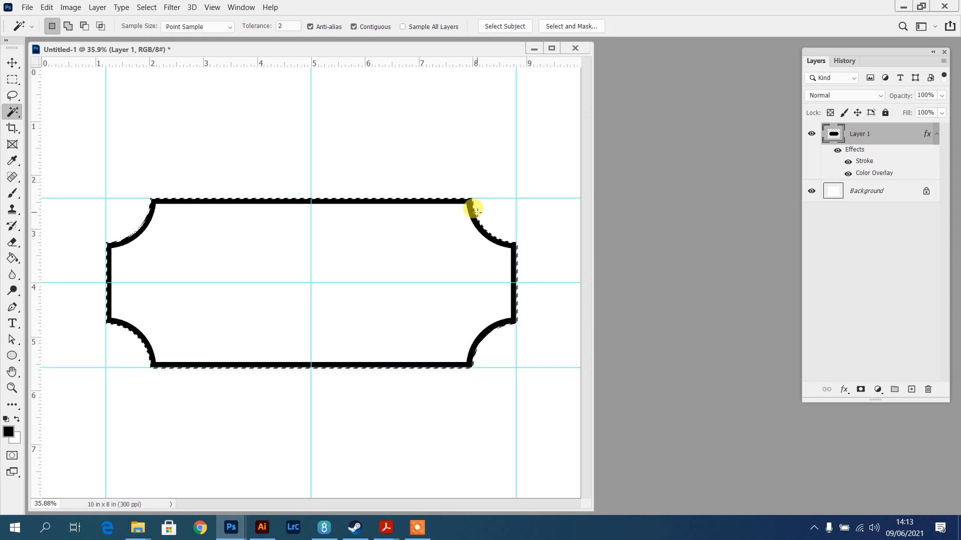
{"action": "left_click", "coordinate": [837, 149]}
{"action": "left_click", "coordinate": [837, 150]}
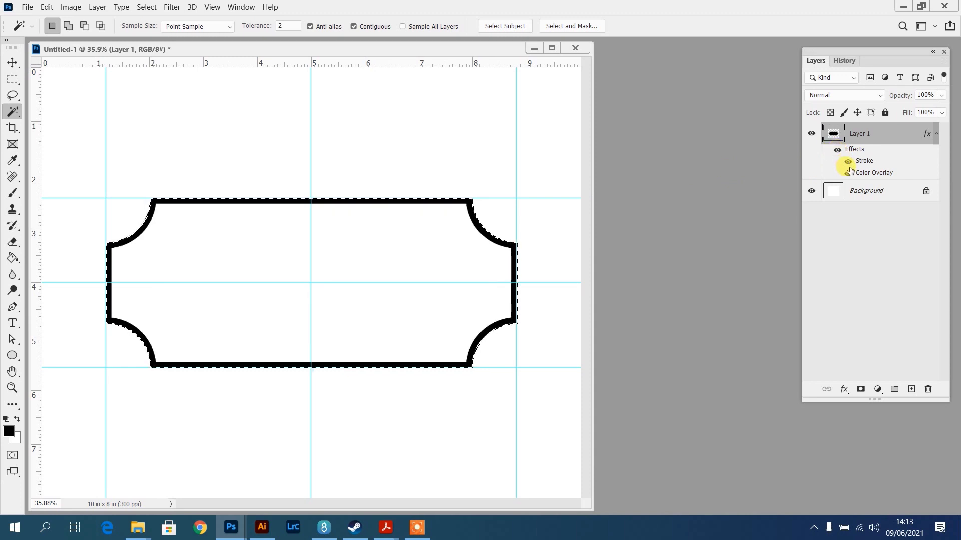
{"action": "left_click", "coordinate": [848, 161]}
{"action": "left_click", "coordinate": [848, 161]}
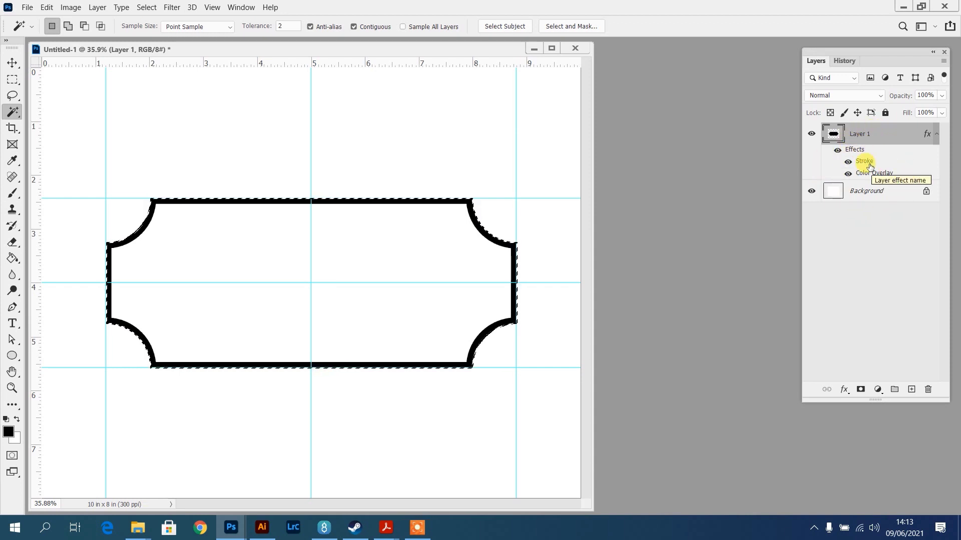
- Convert Layer 1's effects into separate layers and merge the inner stroke, colour fill and Layer 1 into one layer
{"action": "right_click", "coordinate": [855, 151]}
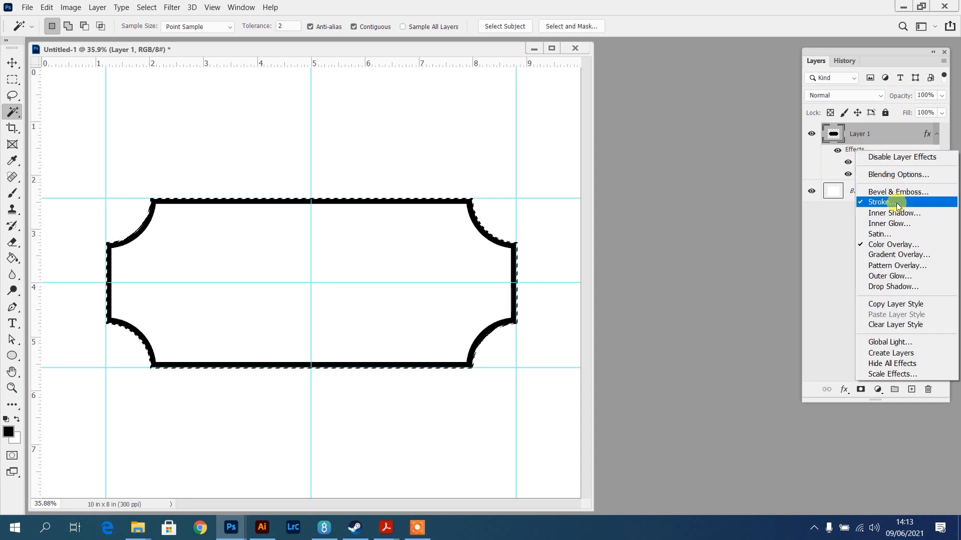
{"action": "left_click", "coordinate": [910, 354]}
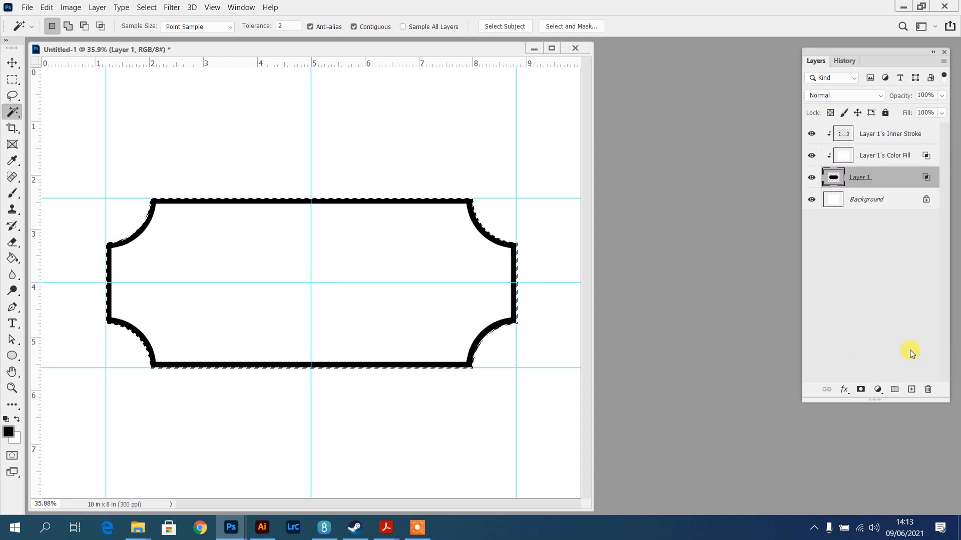
{"action": "left_click", "coordinate": [885, 134]}
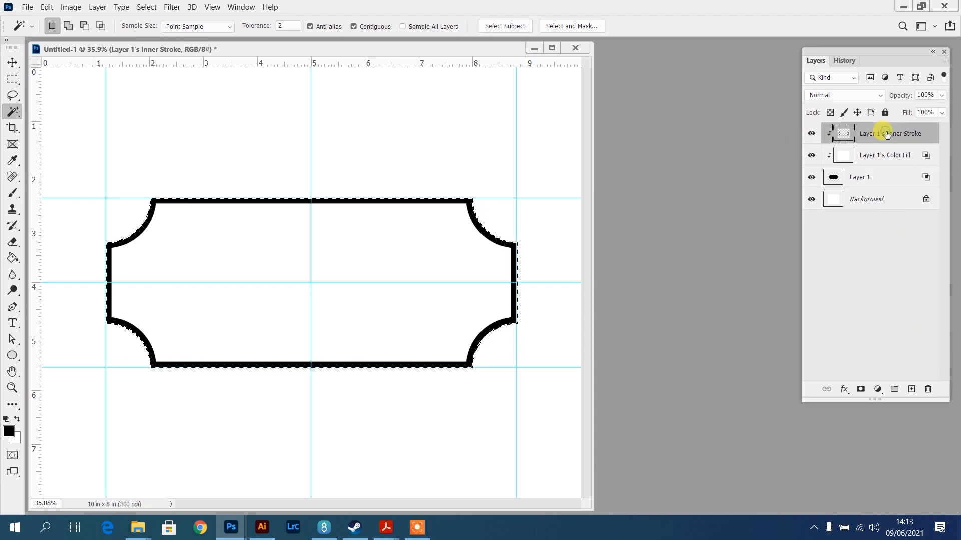
{"action": "left_click", "coordinate": [884, 156]}
{"action": "left_click", "coordinate": [875, 179]}
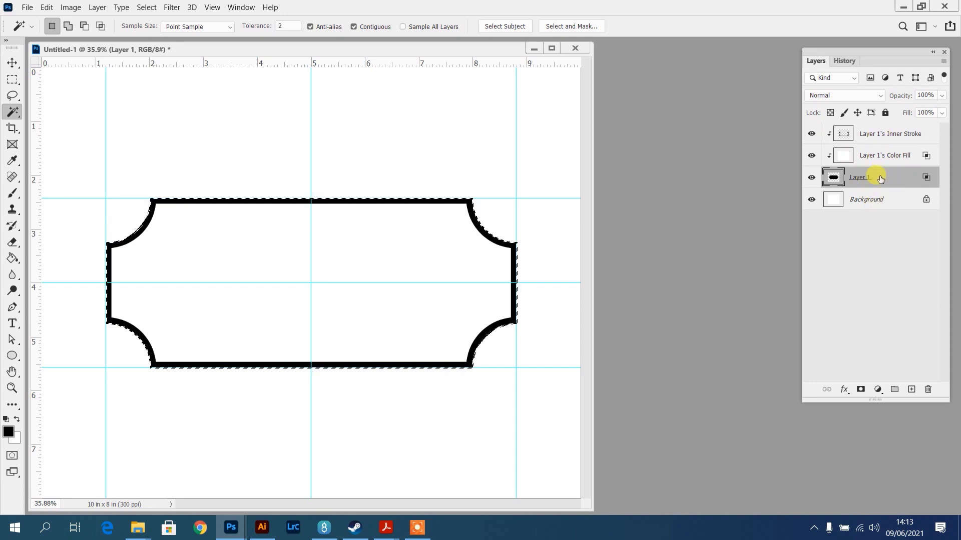
{"action": "left_click", "coordinate": [894, 135], "text": "shift"}
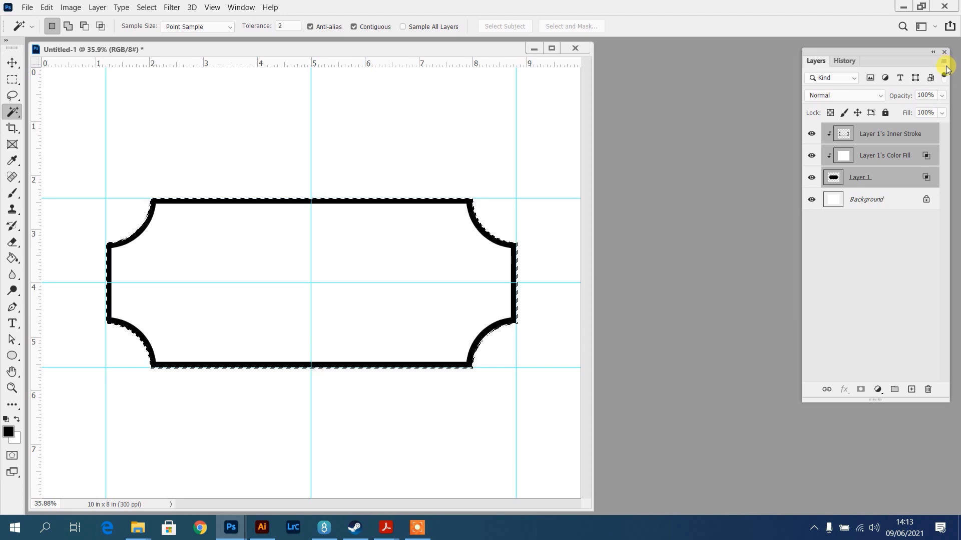
{"action": "key", "text": "ctrl+e"}
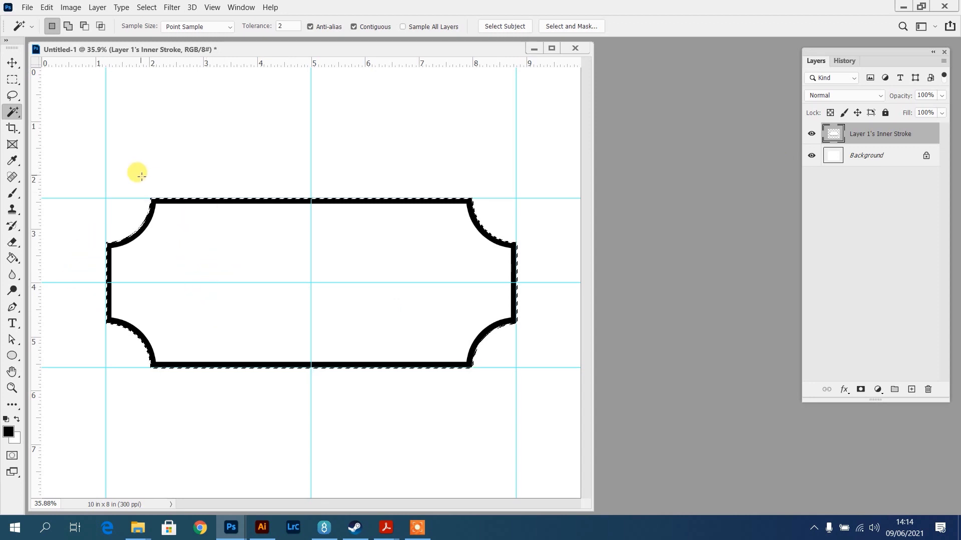
- Clear the old selection and select the label's white interior inside the black border with the Magic Wand
{"action": "key", "text": "ctrl+d"}
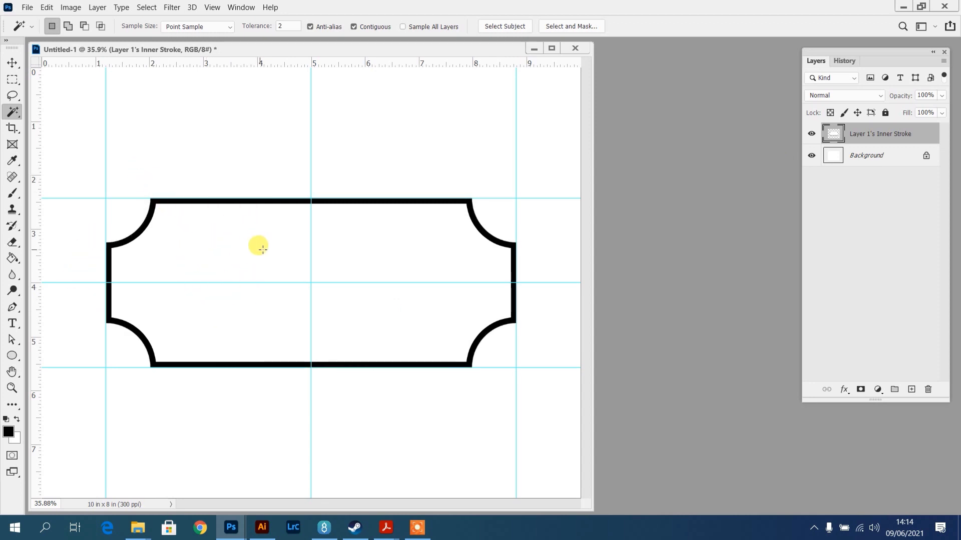
{"action": "left_click", "coordinate": [264, 252]}
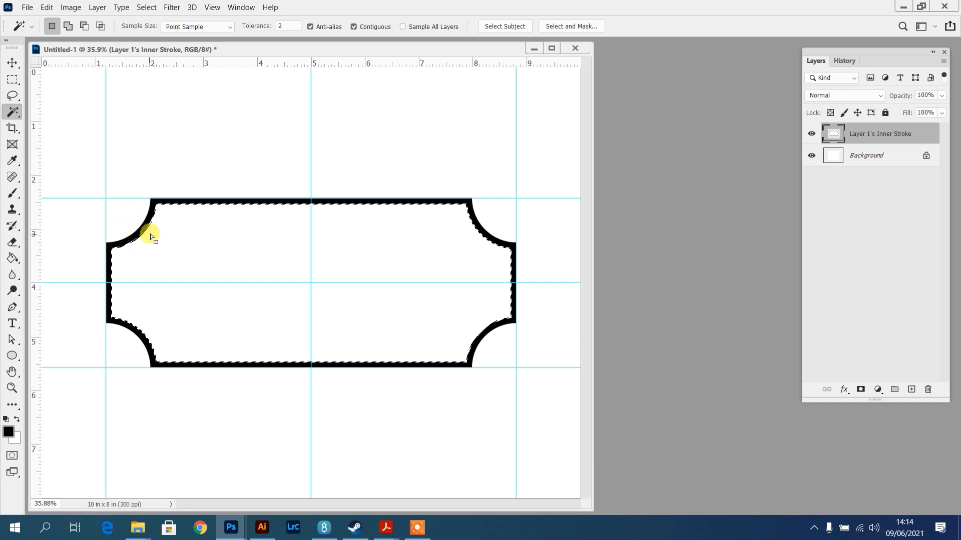
{"action": "left_click", "coordinate": [165, 213]}
{"action": "left_click", "coordinate": [168, 221]}
{"action": "left_click", "coordinate": [169, 221]}
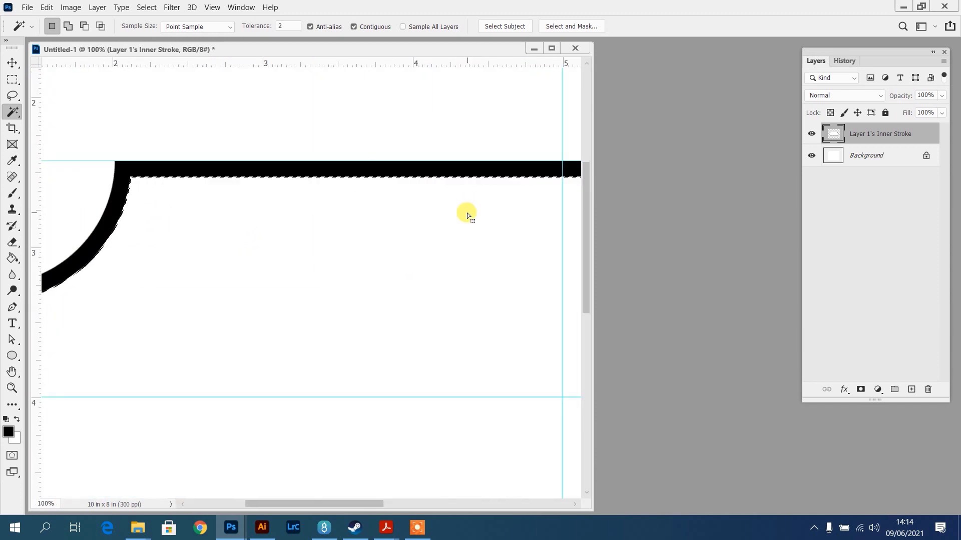
{"action": "key", "text": "ctrl+0"}
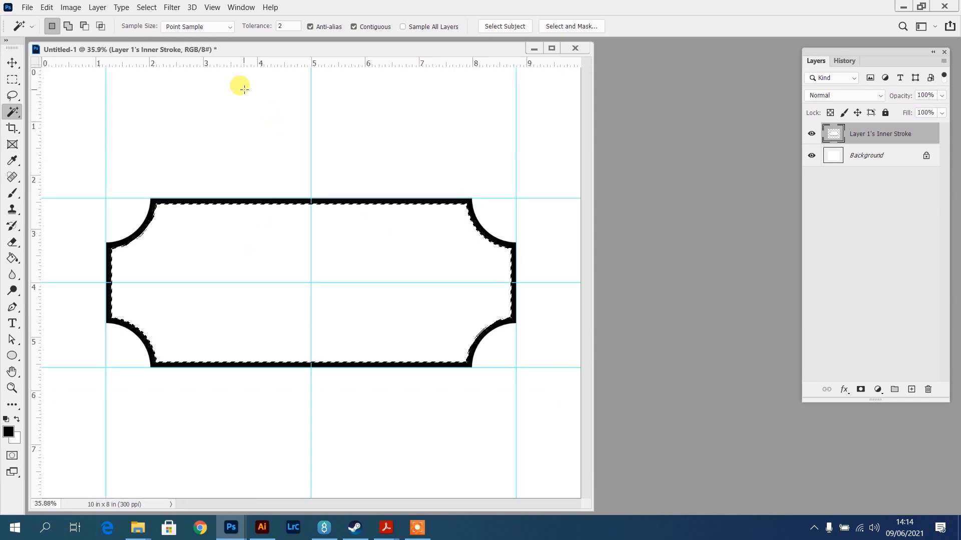
- Contract the interior selection by 15 pixels
{"action": "left_click", "coordinate": [146, 7]}
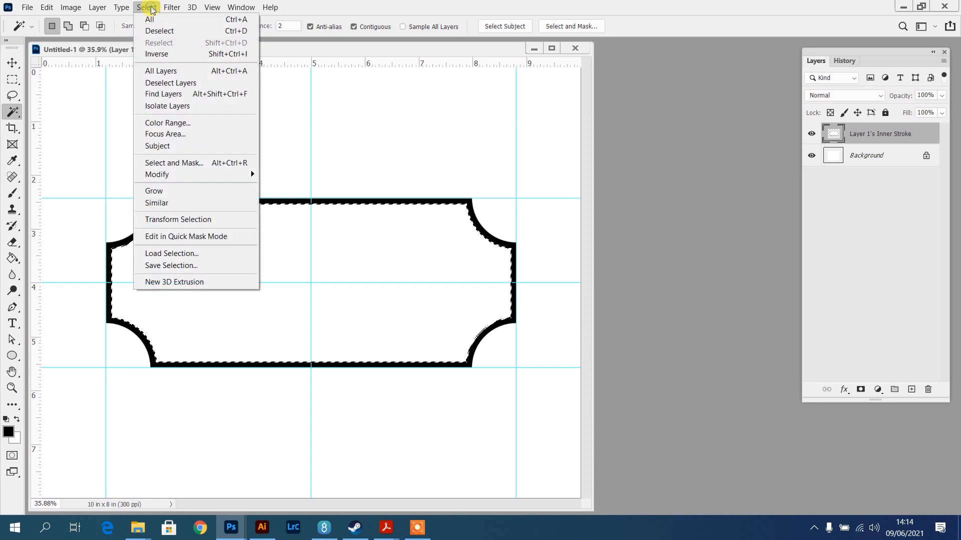
{"action": "mouse_move", "coordinate": [241, 173]}
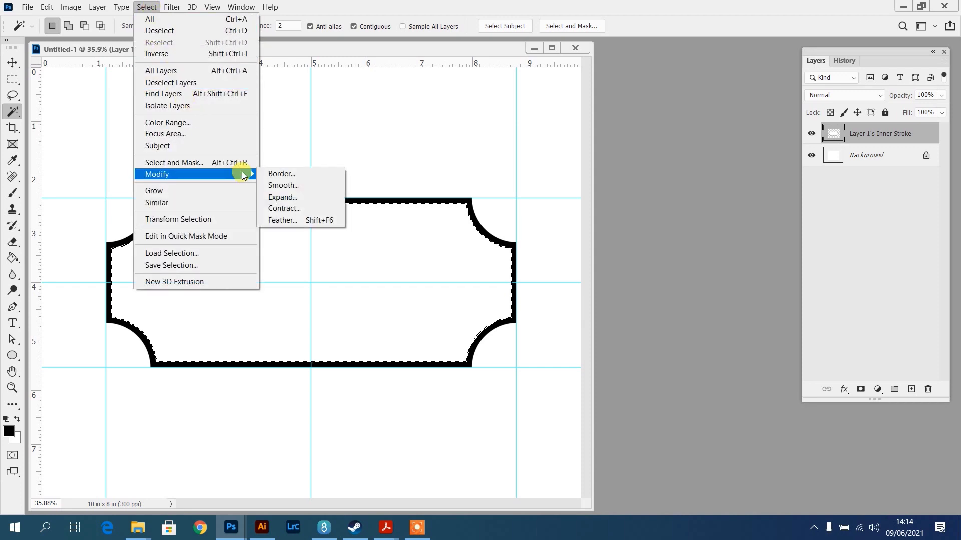
{"action": "left_click", "coordinate": [292, 209]}
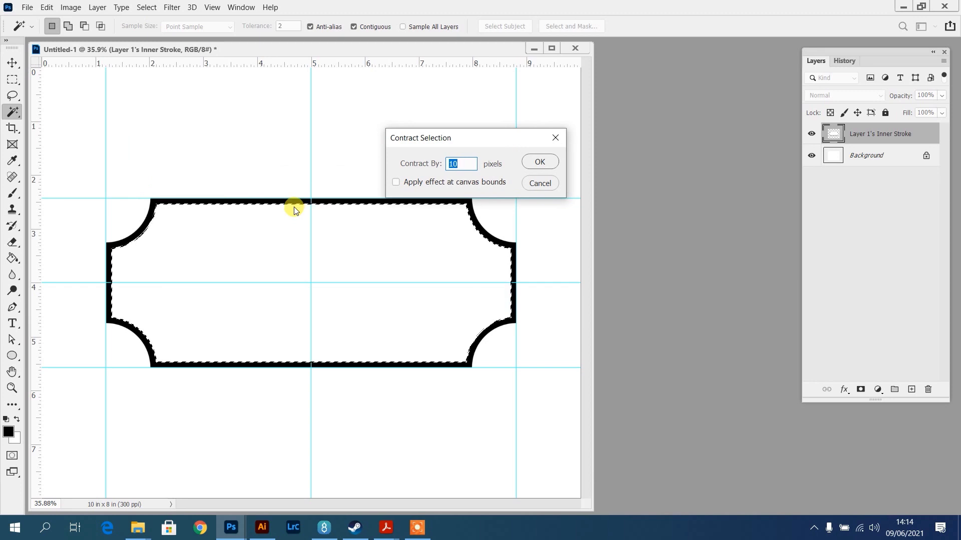
{"action": "type", "text": "10"}
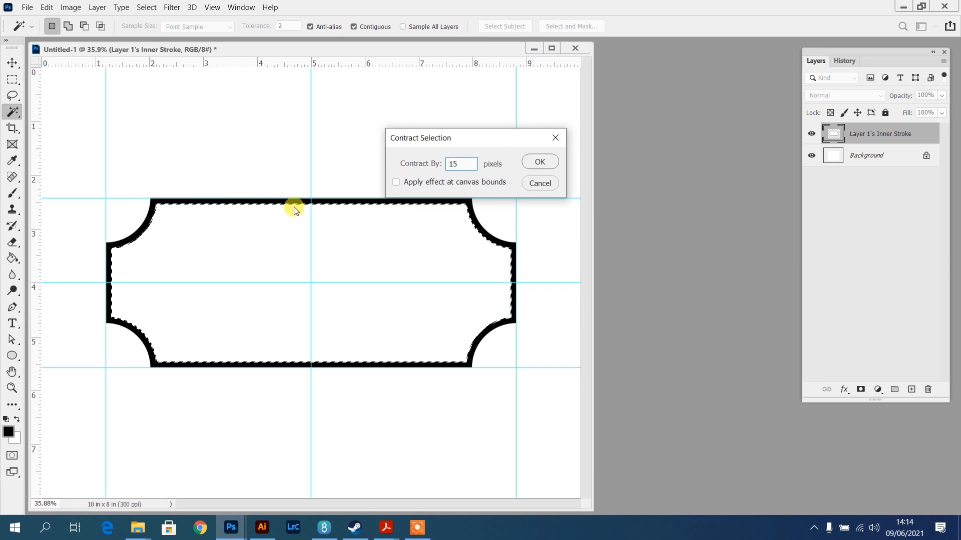
{"action": "key", "text": "Return"}
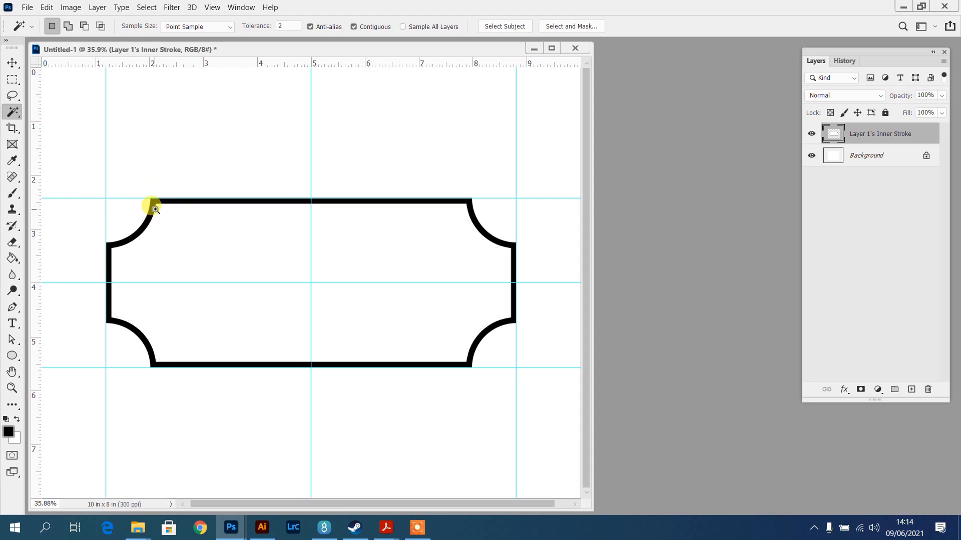
- Stroke the contracted selection with a 10 px black line placed inside at 100% opacity, and deselect
{"action": "left_click", "coordinate": [161, 215]}
{"action": "left_click", "coordinate": [161, 112]}
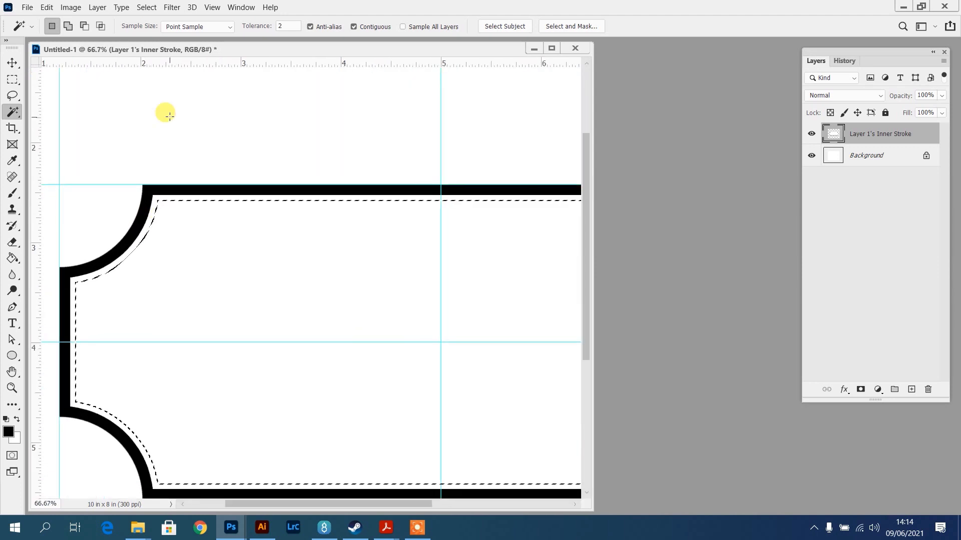
{"action": "left_click", "coordinate": [47, 7]}
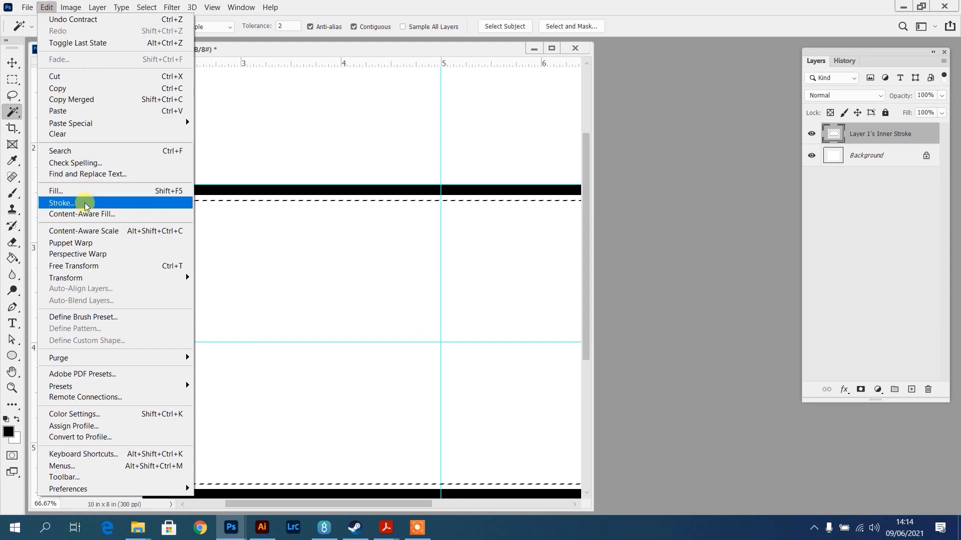
{"action": "left_click", "coordinate": [62, 202]}
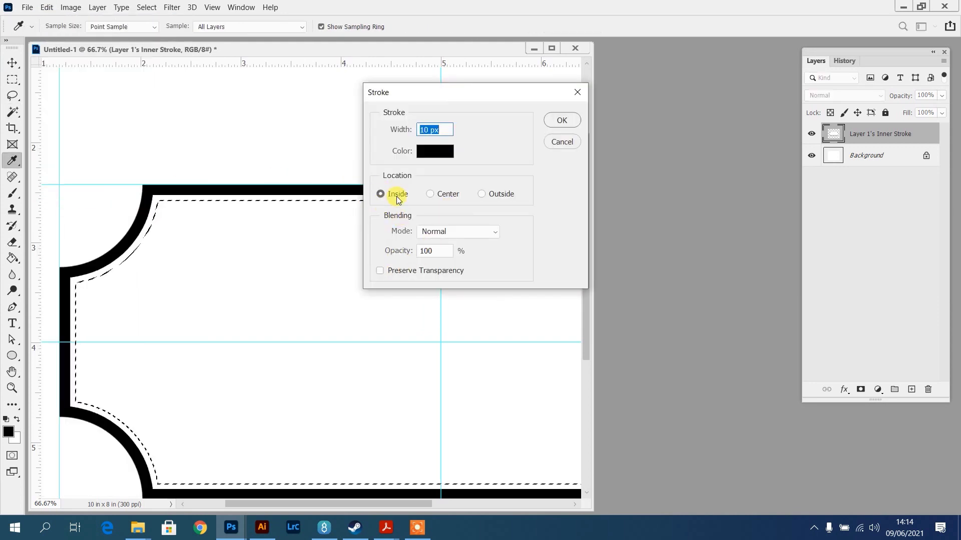
{"action": "left_click", "coordinate": [435, 152]}
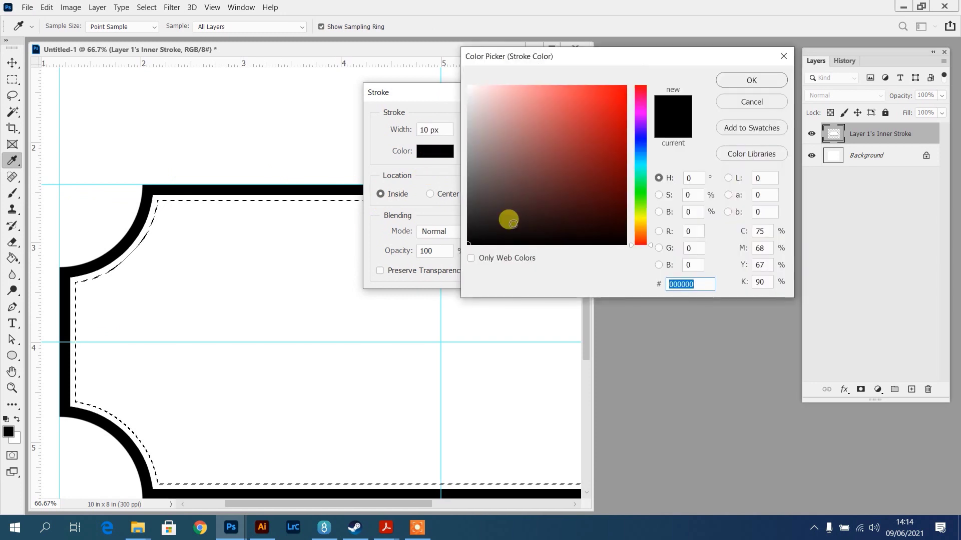
{"action": "left_click", "coordinate": [746, 82]}
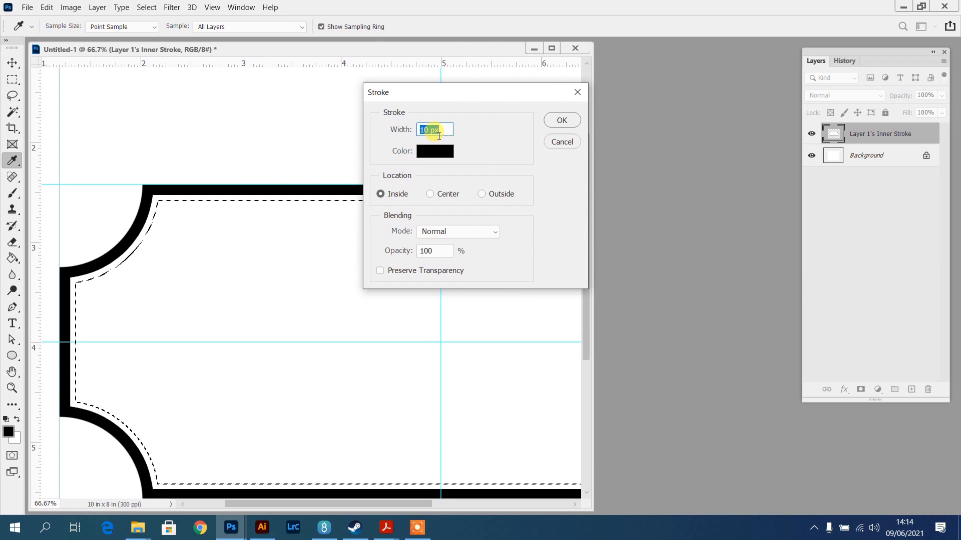
{"action": "left_click", "coordinate": [561, 123]}
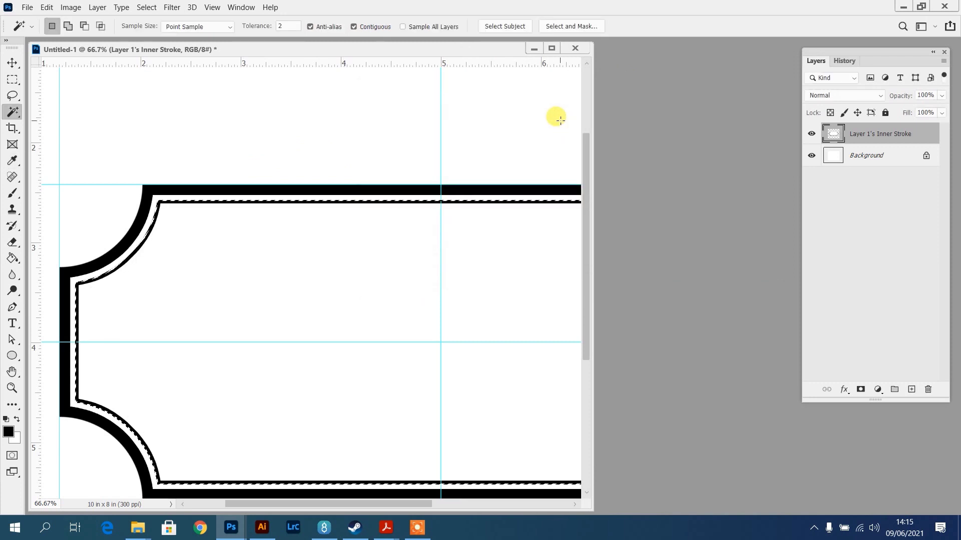
{"action": "key", "text": "ctrl+d"}
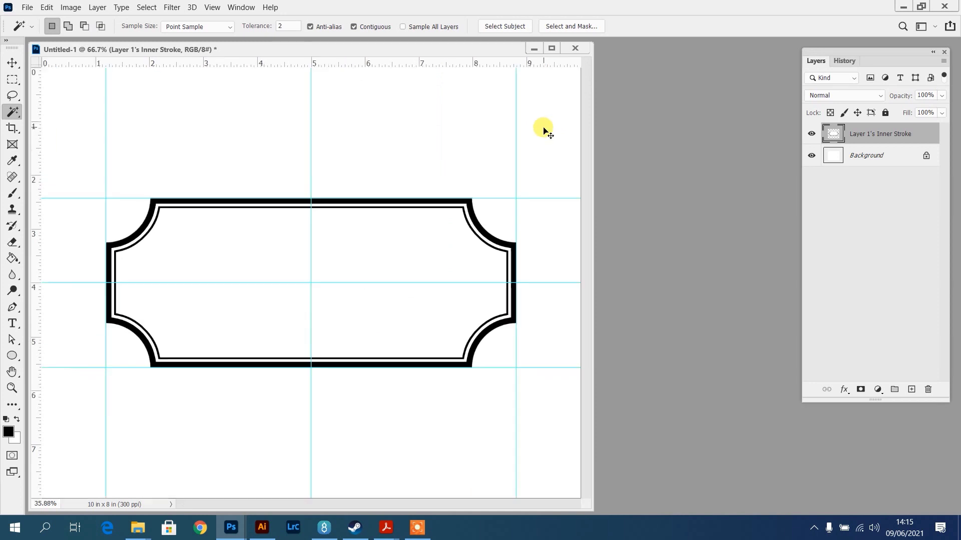
{"action": "key", "text": "ctrl+0"}
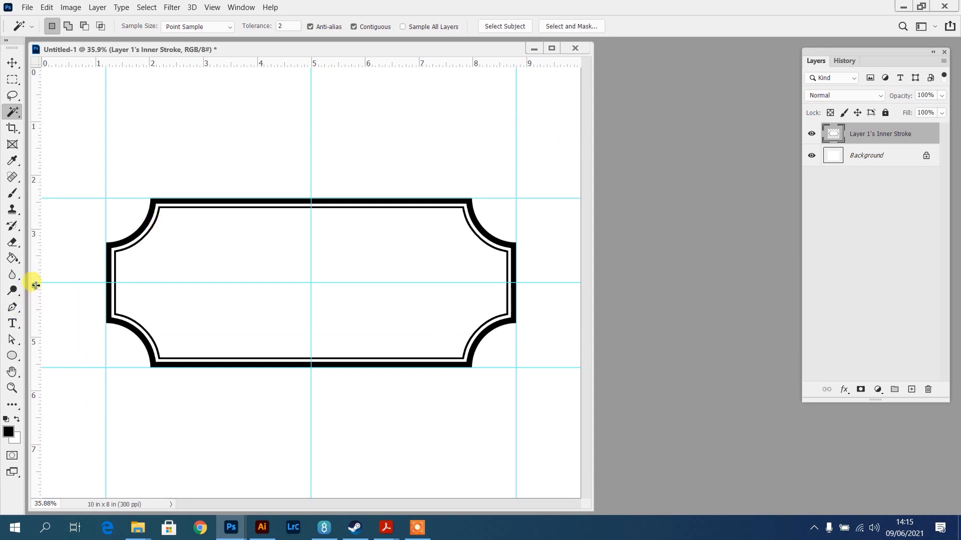
- Add two vertical guides where the left and right concave corners meet the label's top edge, near 2 in and 8 in
{"action": "left_click_drag", "start_coordinate": [36, 285], "coordinate": [150, 298]}
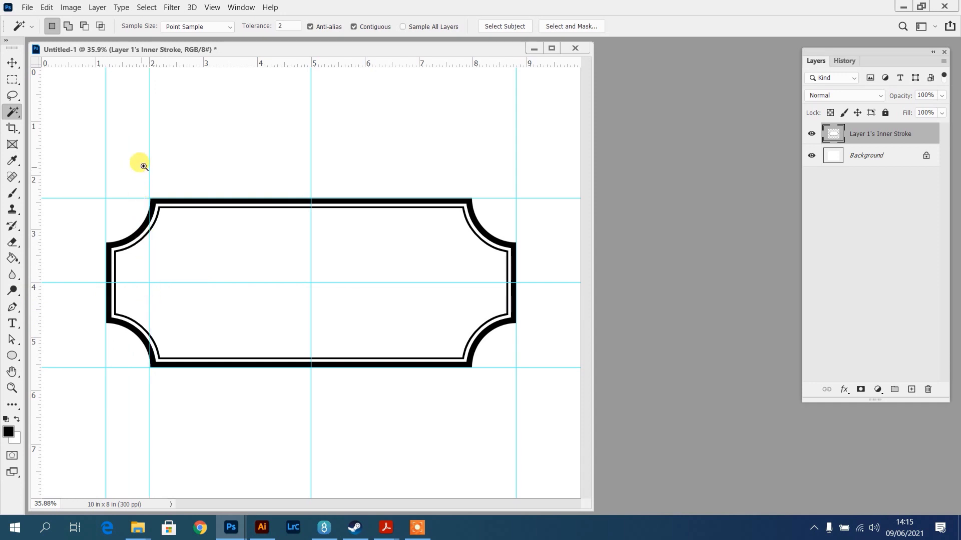
{"action": "left_click", "coordinate": [144, 199]}
{"action": "left_click", "coordinate": [145, 198]}
{"action": "left_click", "coordinate": [144, 199]}
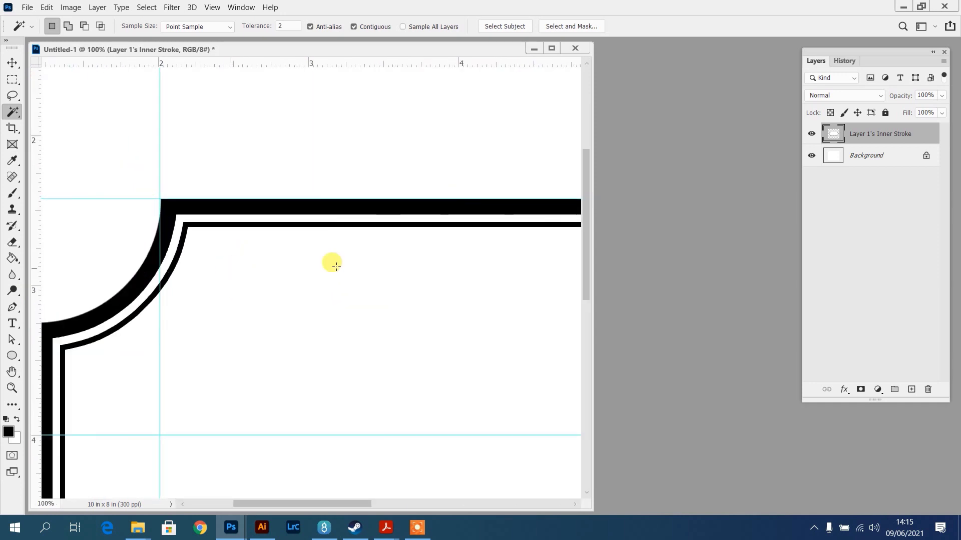
{"action": "left_click_drag", "start_coordinate": [461, 310], "coordinate": [160, 317]}
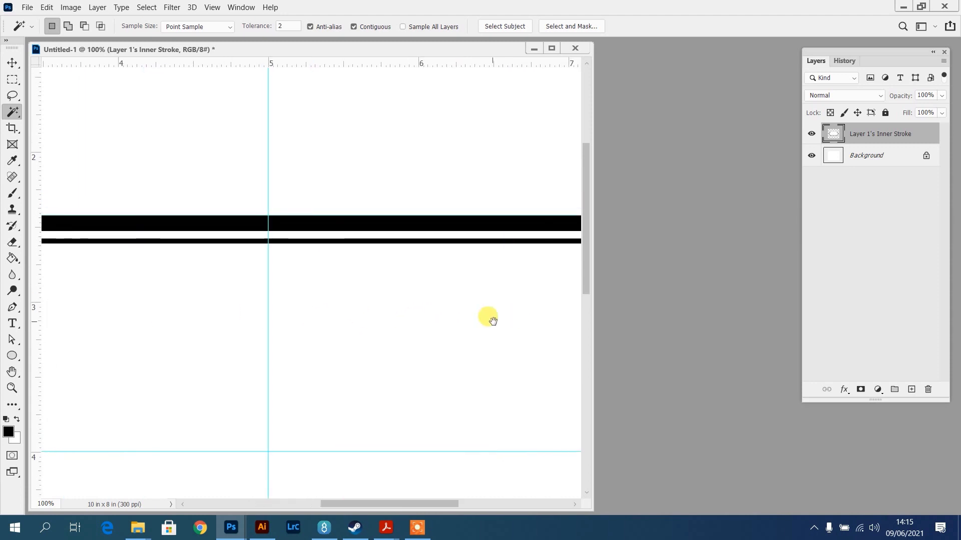
{"action": "left_click_drag", "start_coordinate": [489, 318], "coordinate": [204, 319]}
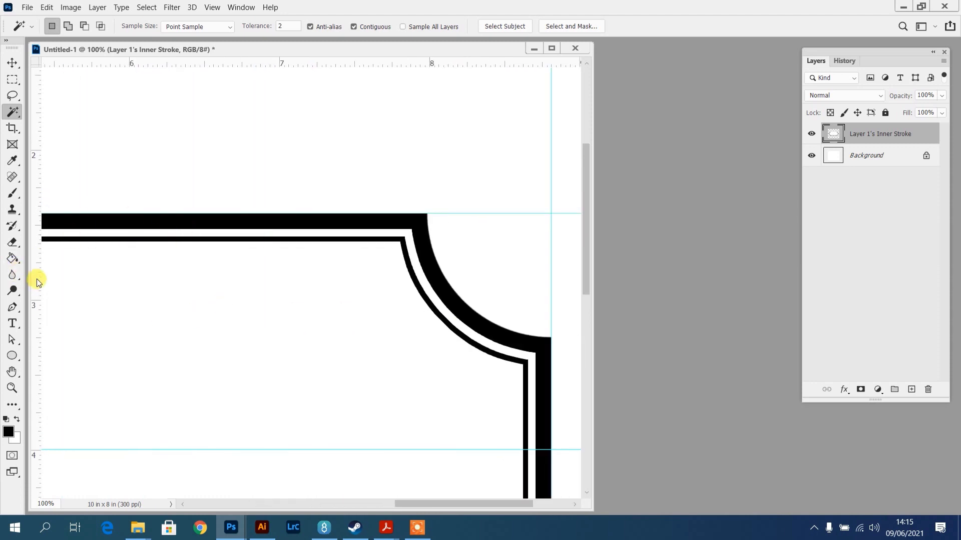
{"action": "left_click_drag", "start_coordinate": [36, 276], "coordinate": [427, 264]}
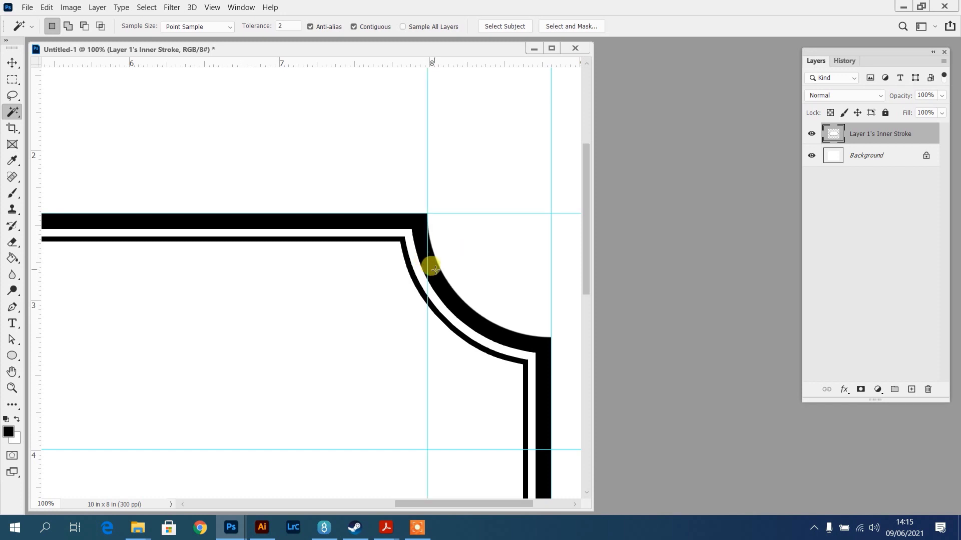
{"action": "key", "text": "ctrl+0"}
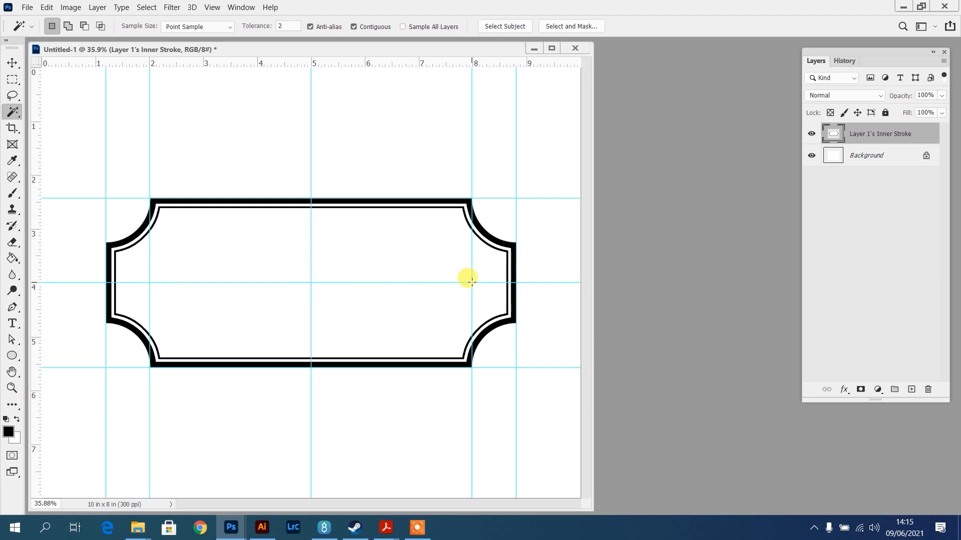
- Set a hard Brush to 100 px and stamp a black dot where the left inner guide crosses the horizontal centre guide
{"action": "key", "text": "b"}
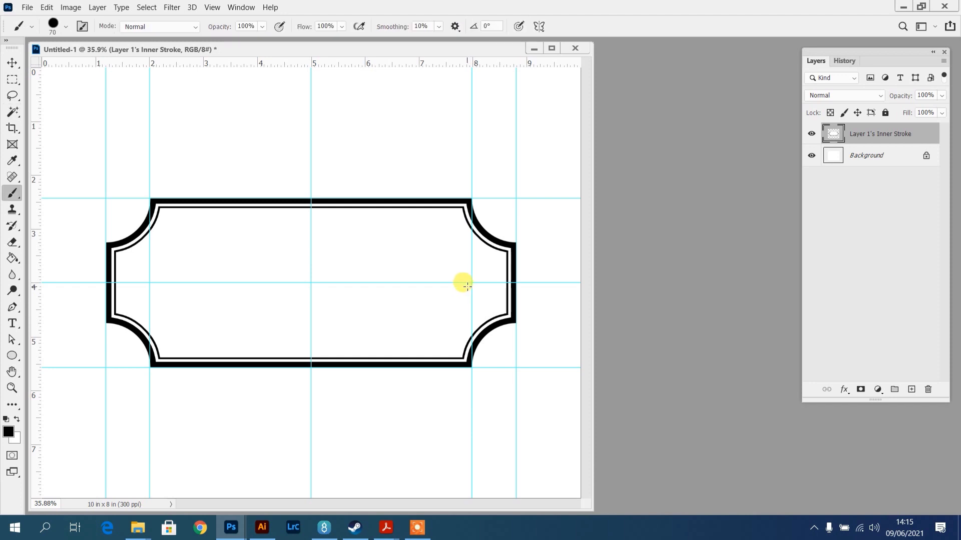
{"action": "left_click", "coordinate": [66, 27]}
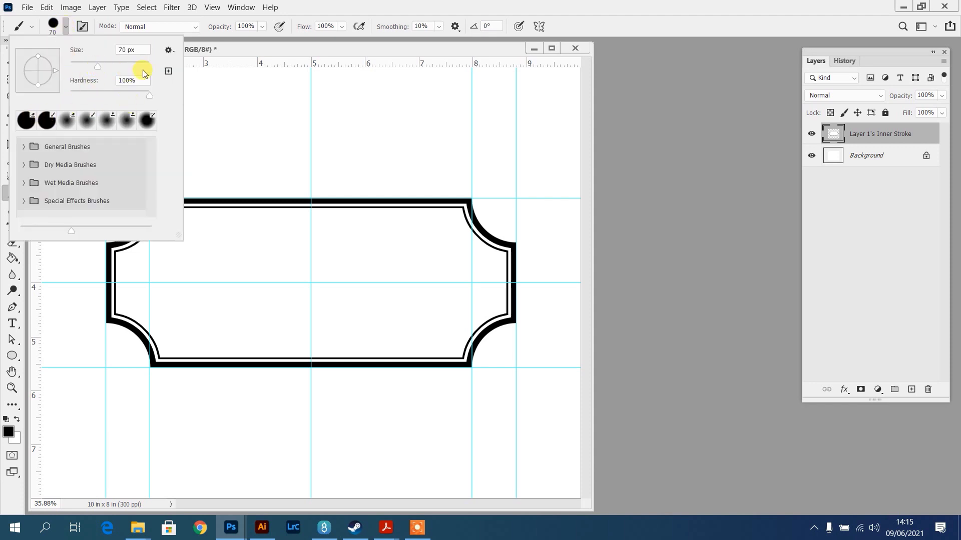
{"action": "left_click", "coordinate": [68, 28]}
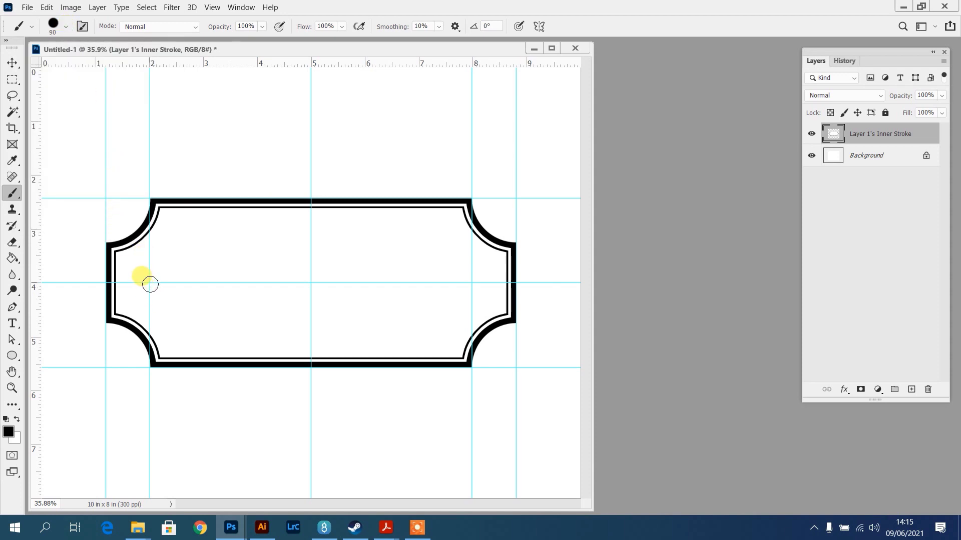
{"action": "key", "text": "bracketright"}
{"action": "key", "text": "bracketright"}
{"action": "key", "text": "bracketleft"}
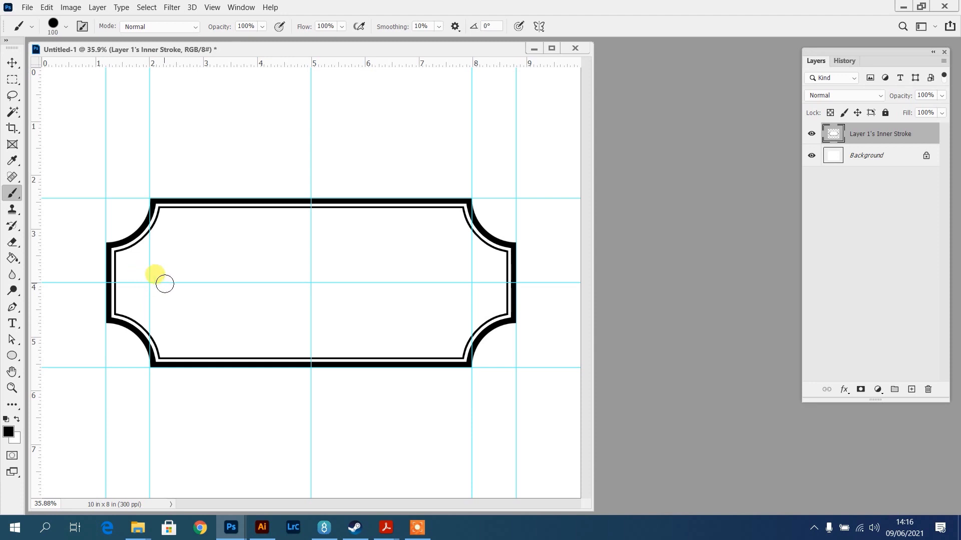
{"action": "left_click", "coordinate": [149, 284], "text": "ctrl"}
{"action": "left_click", "coordinate": [150, 283], "text": "ctrl"}
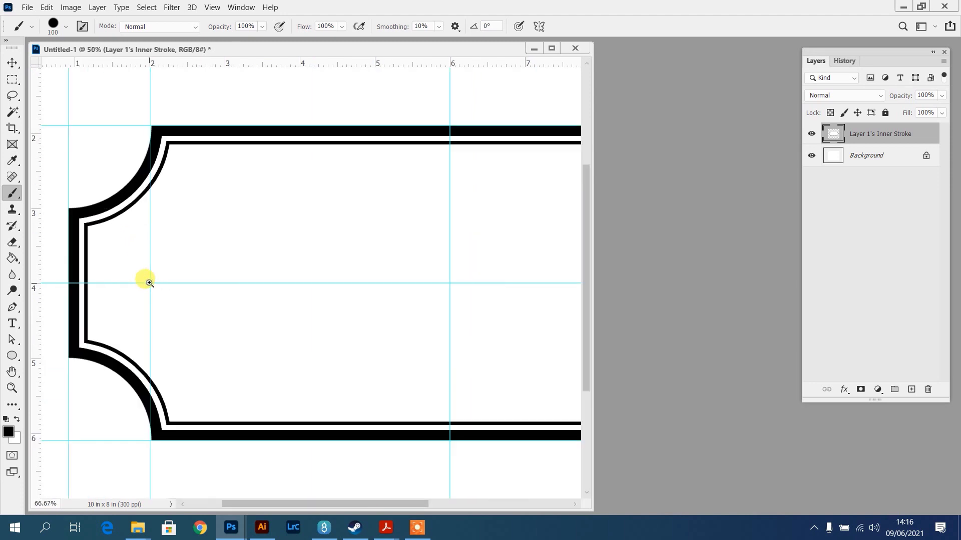
{"action": "left_click", "coordinate": [149, 284], "text": "ctrl"}
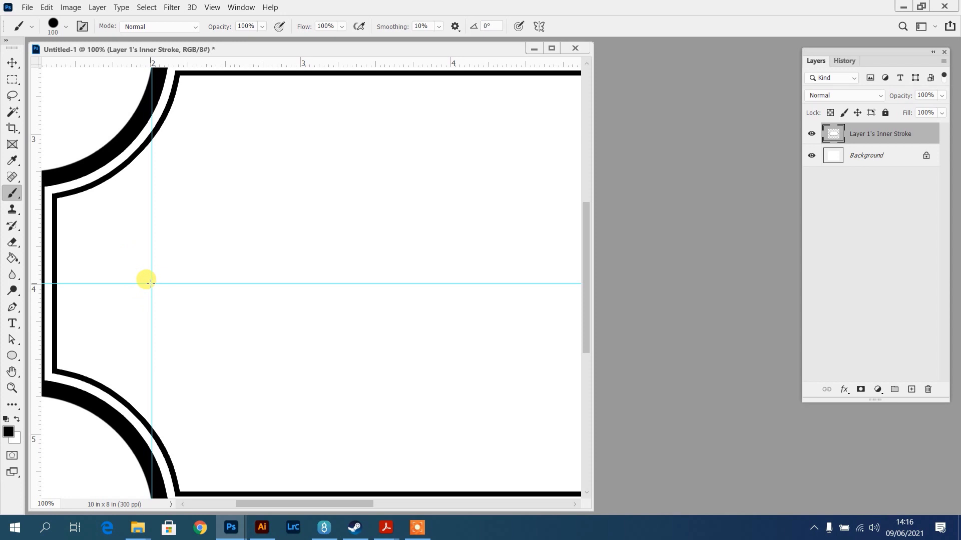
{"action": "left_click", "coordinate": [151, 283]}
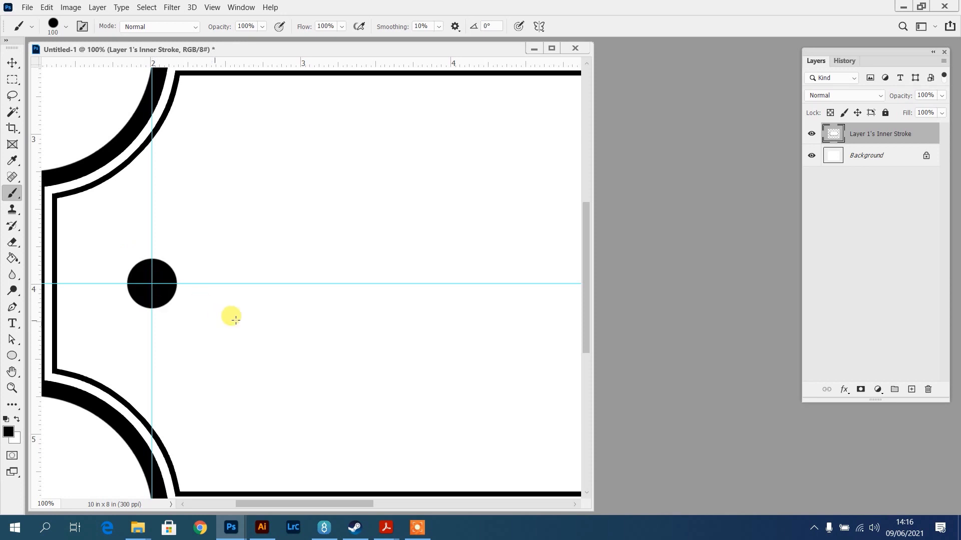
- Stamp a matching black dot where the right inner guide crosses the horizontal centre guide, and hide the guides
{"action": "left_click_drag", "start_coordinate": [440, 321], "coordinate": [331, 334]}
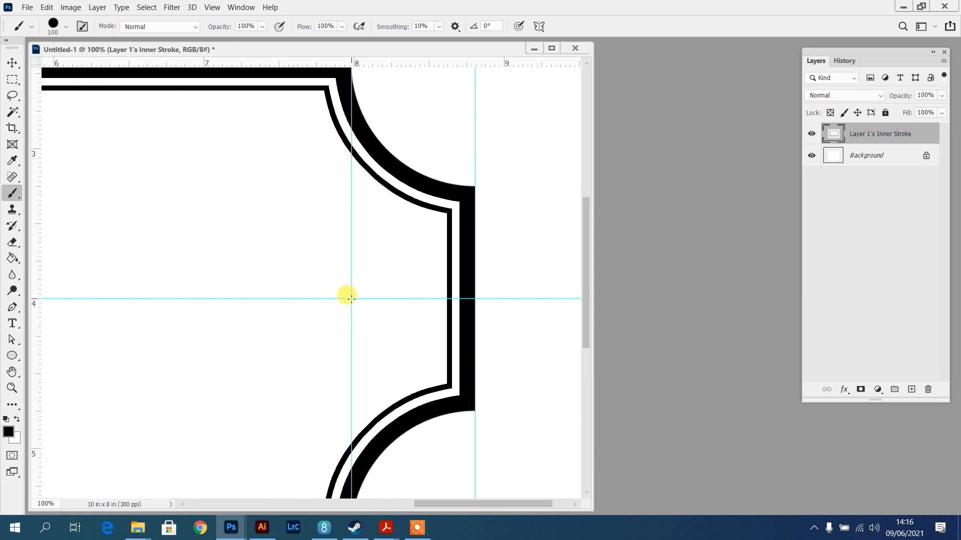
{"action": "left_click", "coordinate": [351, 299]}
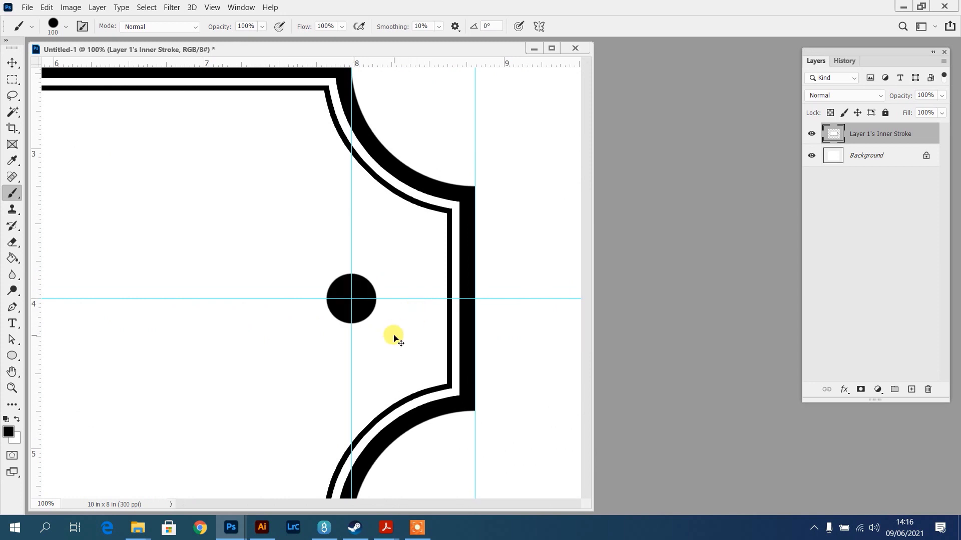
{"action": "key", "text": "ctrl+0"}
{"action": "key", "text": "ctrl+semicolon"}
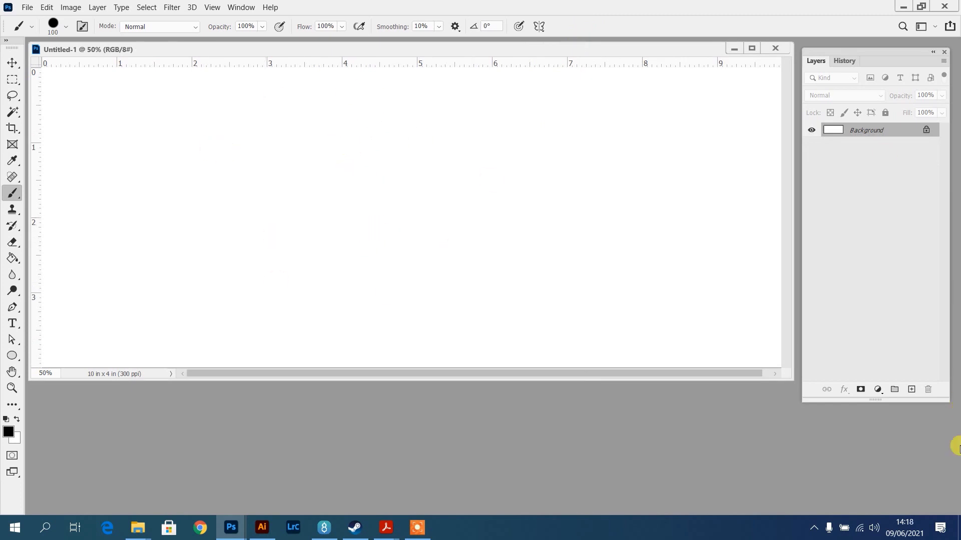
- On a new layer, make a black-filled rectangle about 8 in wide and 1.15 in tall, deselect, and move it near the canvas centre
{"action": "left_click", "coordinate": [911, 390]}
{"action": "key", "text": "m"}
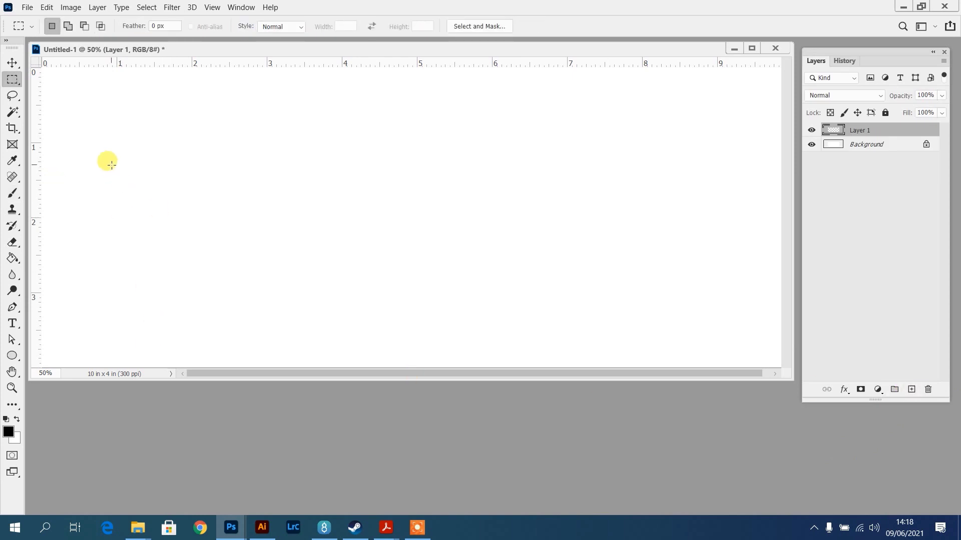
{"action": "left_click_drag", "start_coordinate": [108, 164], "coordinate": [705, 247]}
{"action": "key", "text": "g"}
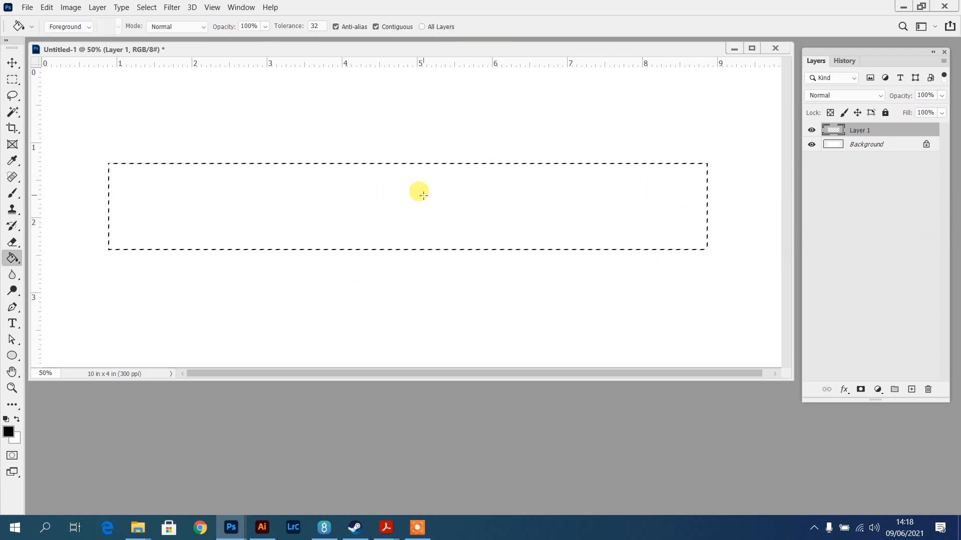
{"action": "left_click", "coordinate": [424, 196]}
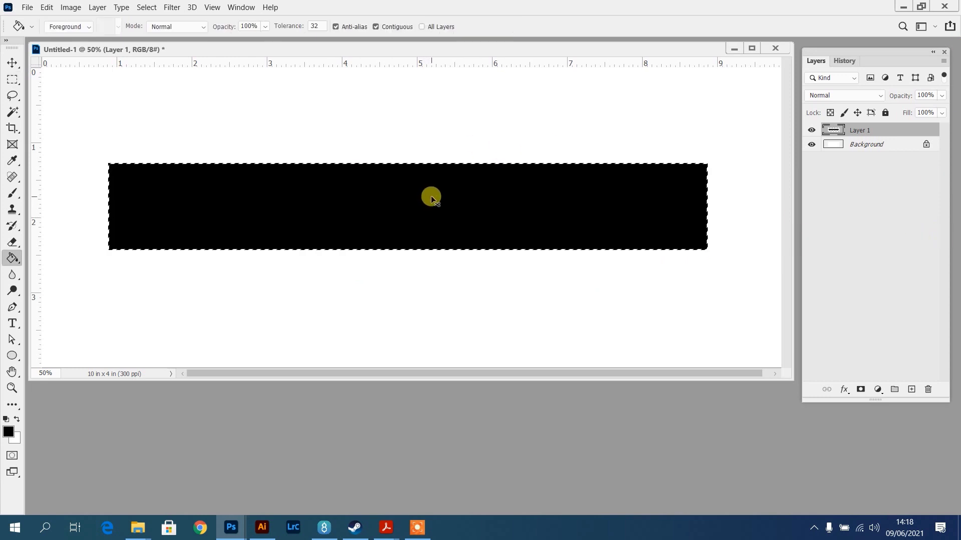
{"action": "key", "text": "ctrl+d"}
{"action": "key", "text": "v"}
{"action": "mouse_move", "coordinate": [444, 206]}
{"action": "left_mouse_down"}
{"action": "mouse_move", "coordinate": [447, 224]}
{"action": "mouse_move", "coordinate": [432, 222]}
{"action": "mouse_move", "coordinate": [452, 225]}
{"action": "mouse_move", "coordinate": [447, 216]}
{"action": "left_mouse_up"}
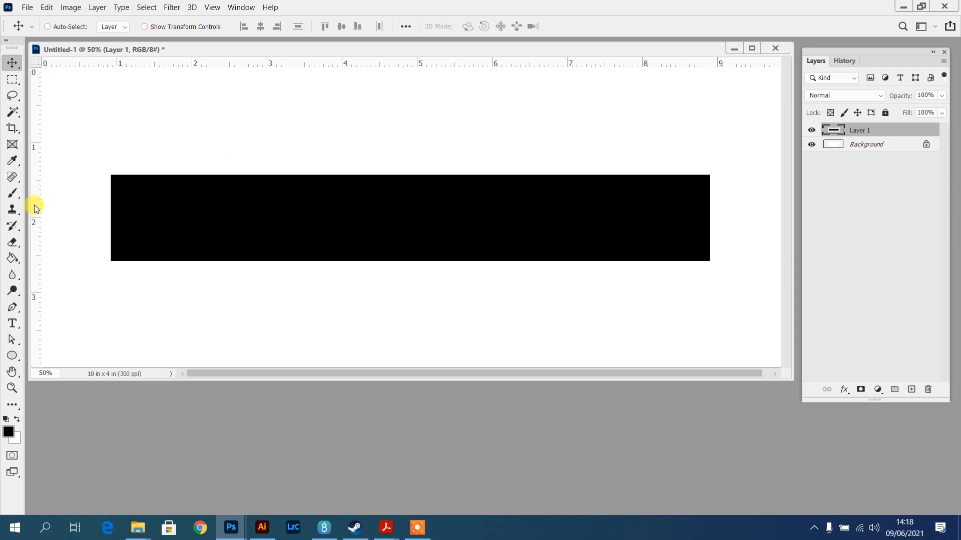
- Place guides along the black rectangle's four edges, plus a vertical guide near 5 in and a horizontal guide at 2 in through the canvas centre
{"action": "left_click_drag", "start_coordinate": [34, 205], "coordinate": [110, 197]}
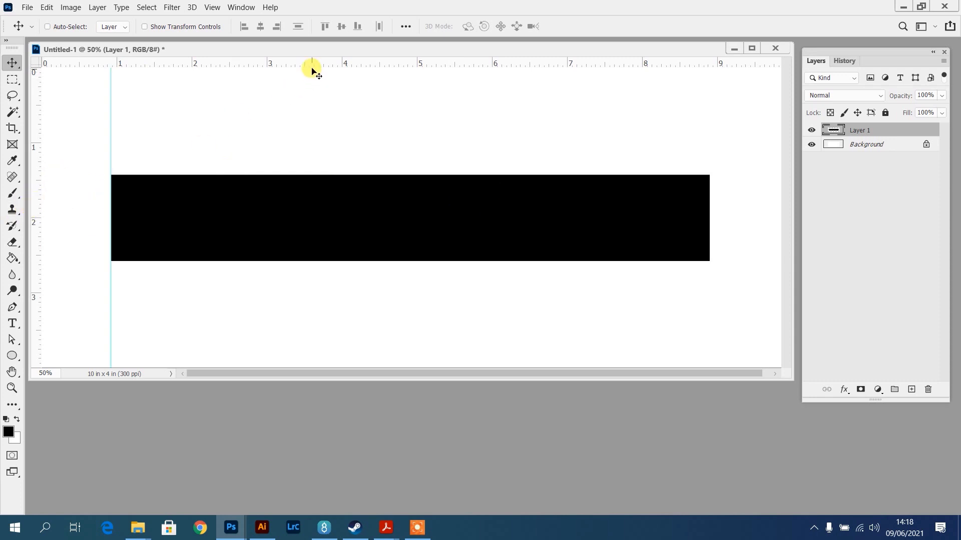
{"action": "left_click_drag", "start_coordinate": [312, 68], "coordinate": [317, 175]}
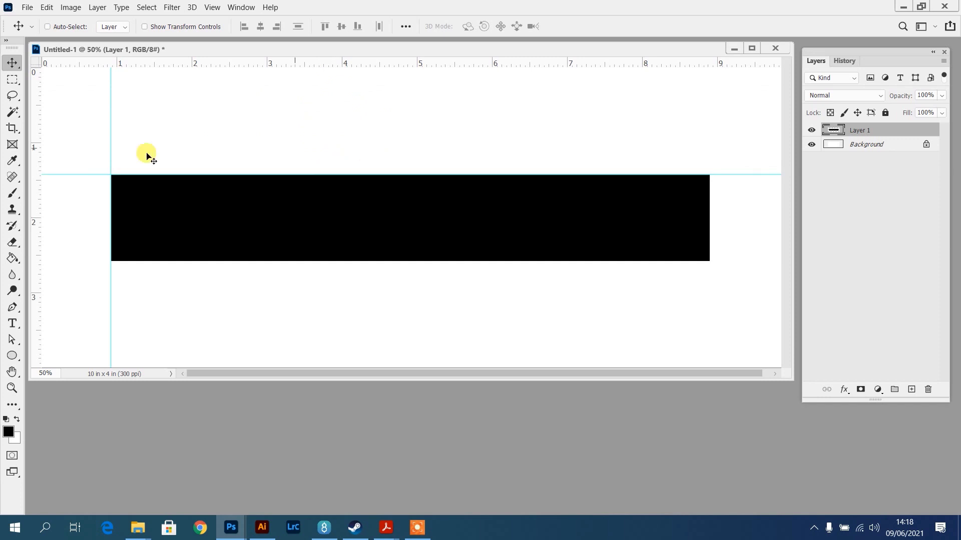
{"action": "left_click_drag", "start_coordinate": [37, 221], "coordinate": [704, 187]}
{"action": "left_click_drag", "start_coordinate": [675, 65], "coordinate": [690, 261]}
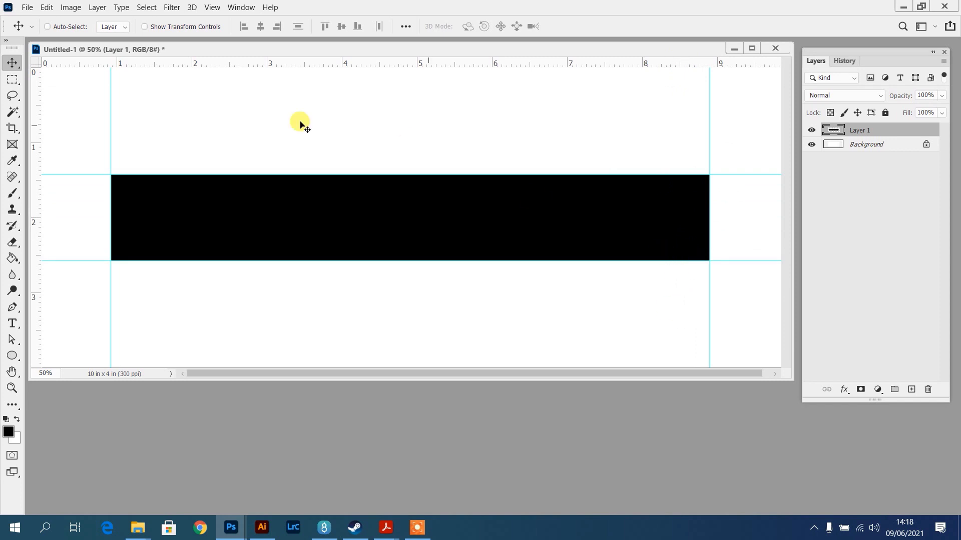
{"action": "left_click_drag", "start_coordinate": [37, 159], "coordinate": [416, 165]}
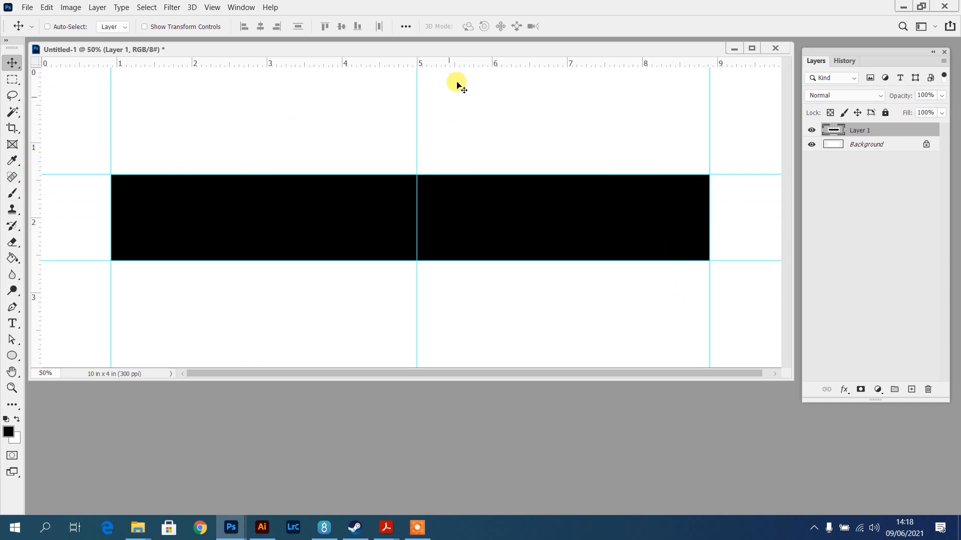
{"action": "left_click_drag", "start_coordinate": [456, 62], "coordinate": [473, 217]}
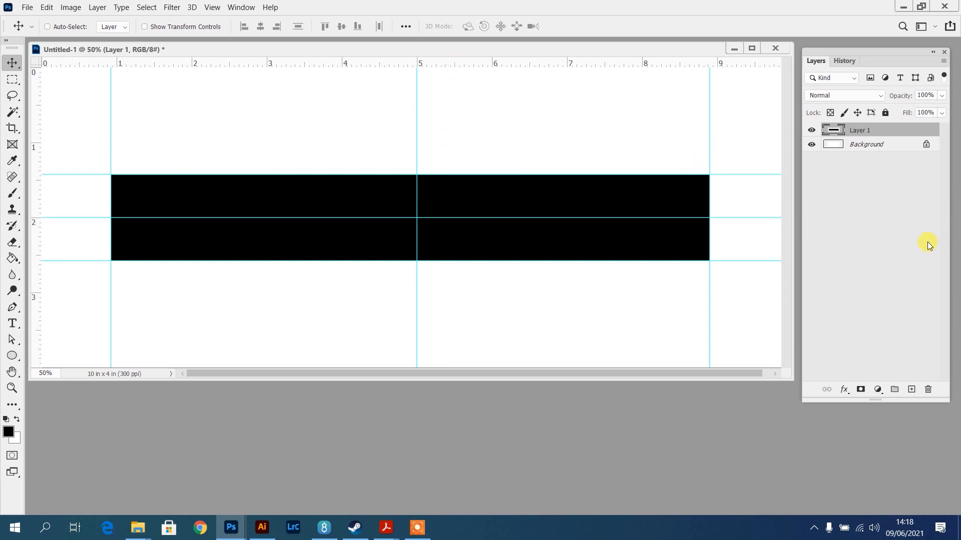
- Give Layer 1 a white Color Overlay and a 16 px black Stroke positioned inside at 100% opacity
{"action": "double_click", "coordinate": [910, 131]}
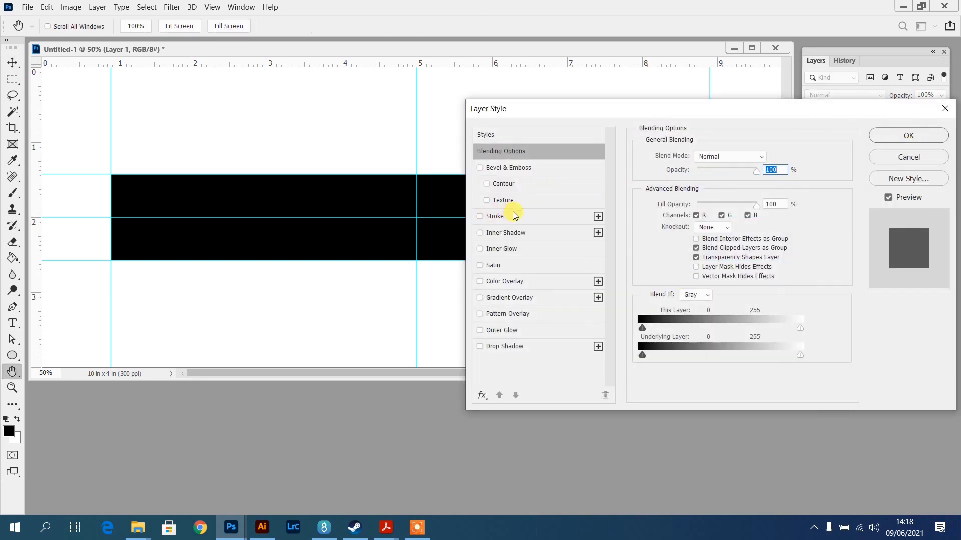
{"action": "left_click", "coordinate": [510, 284]}
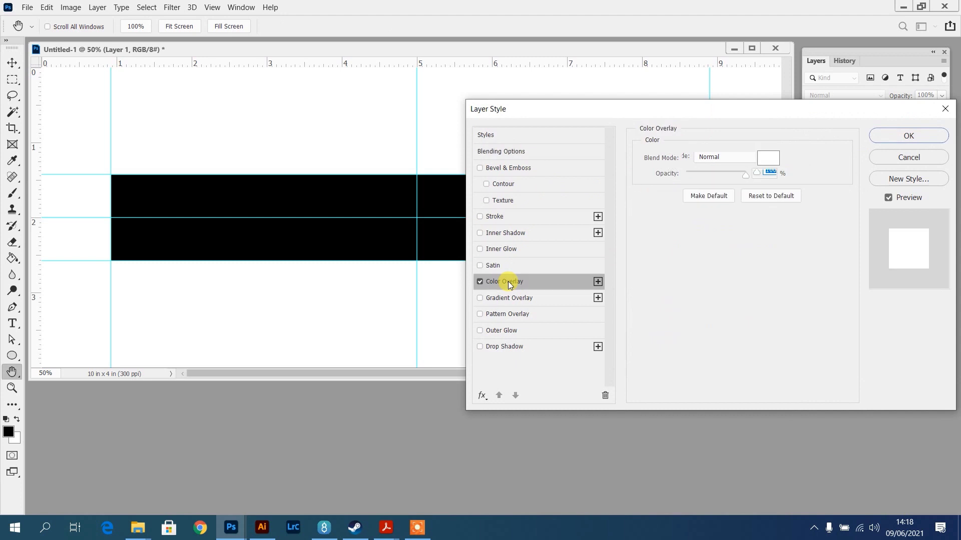
{"action": "left_click", "coordinate": [502, 217]}
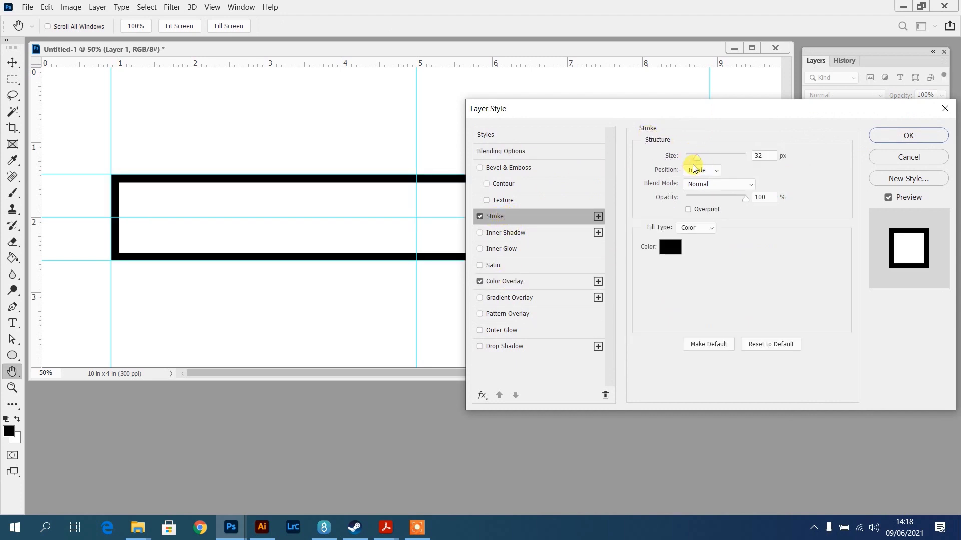
{"action": "left_click_drag", "start_coordinate": [700, 160], "coordinate": [693, 162]}
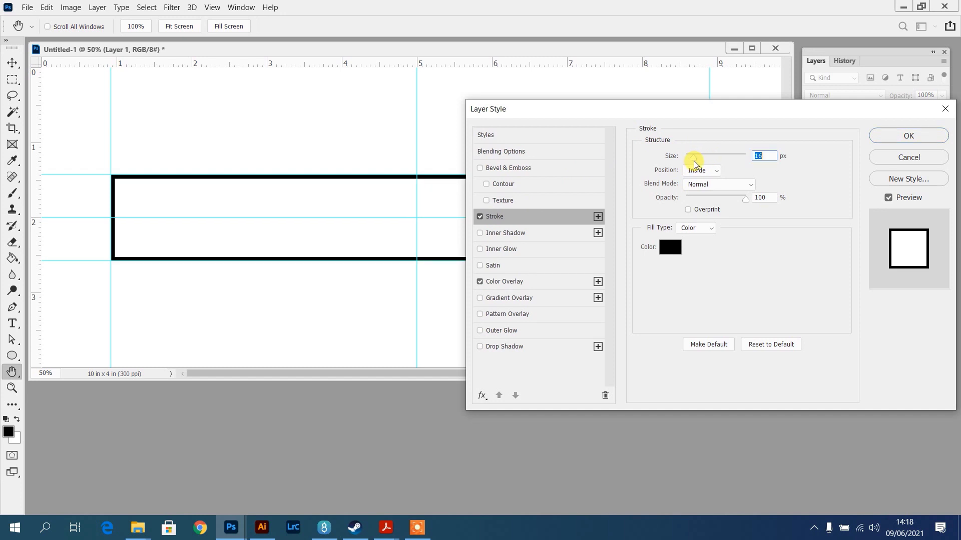
{"action": "left_click", "coordinate": [909, 137]}
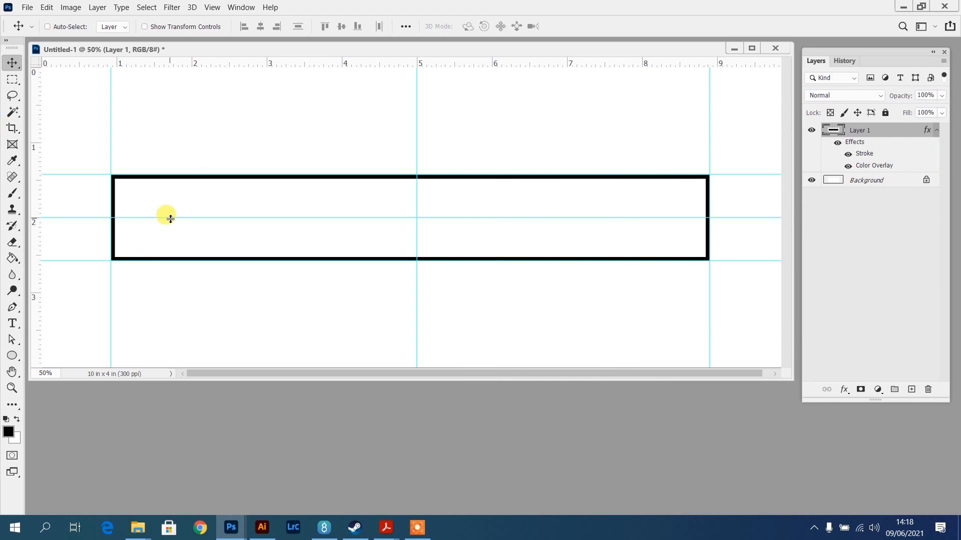
- Set the Eraser to 150 px and cut a concave notch centred on the rectangle's top-left corner at the guide intersection
{"action": "key", "text": "e"}
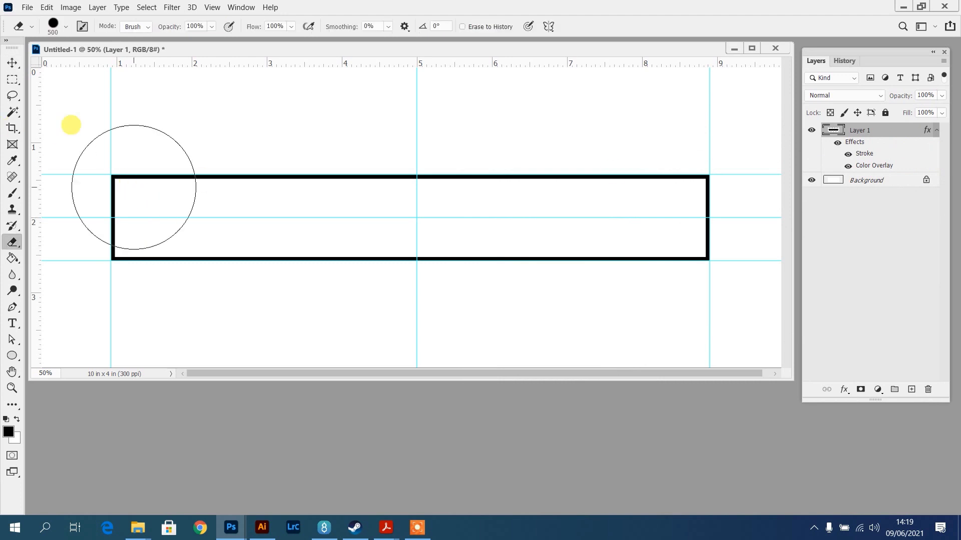
{"action": "key", "text": "bracketleft"}
{"action": "key", "text": "bracketleft"}
{"action": "key", "text": "bracketleft"}
{"action": "key", "text": "bracketleft"}
{"action": "key", "text": "bracketleft"}
{"action": "key", "text": "bracketleft"}
{"action": "key", "text": "bracketleft"}
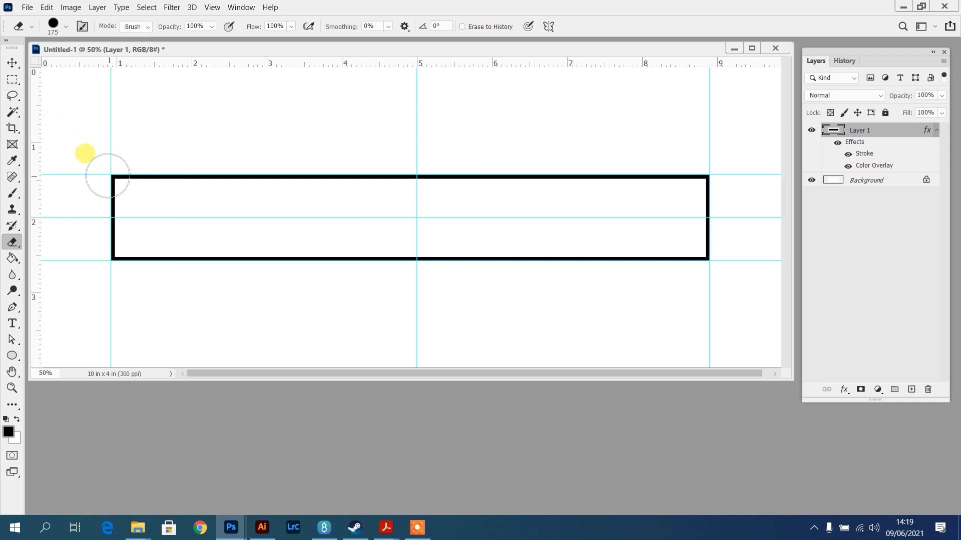
{"action": "key", "text": "bracketright"}
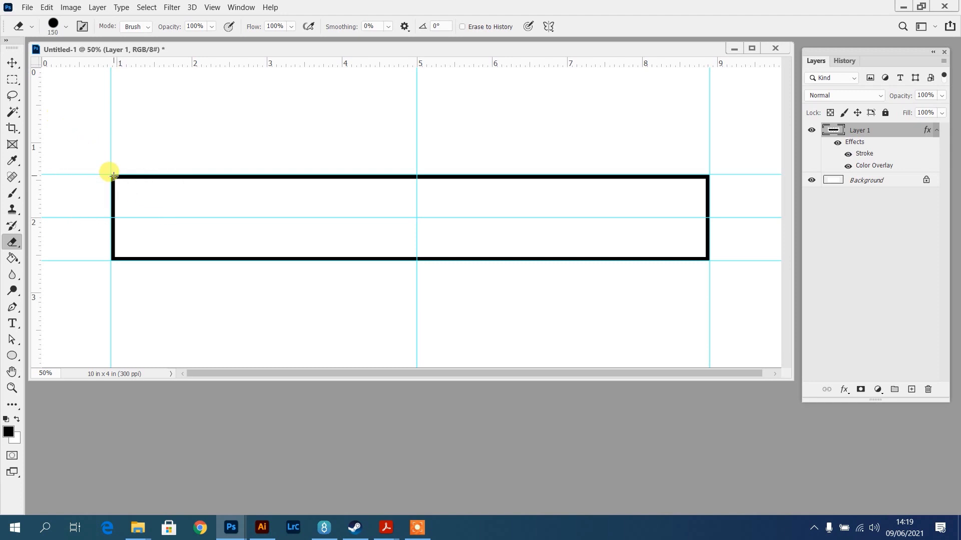
{"action": "left_click_drag", "start_coordinate": [113, 175], "coordinate": [112, 178]}
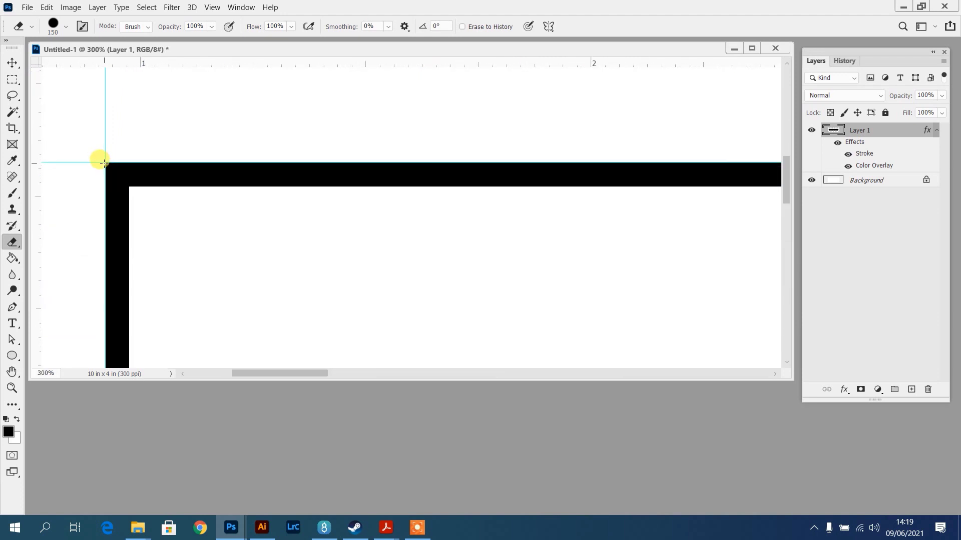
{"action": "left_click", "coordinate": [105, 162]}
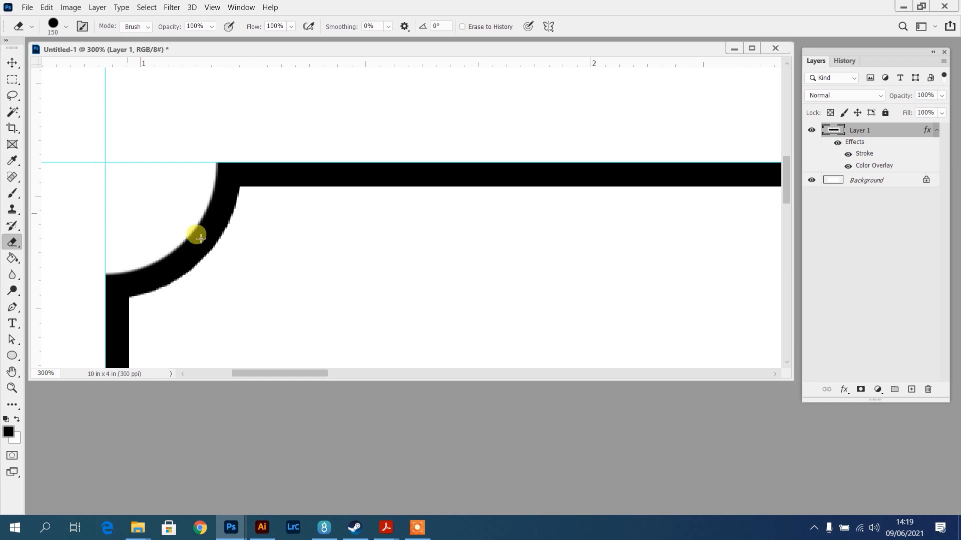
- Erase matching 150 px concave notches at the rectangle's bottom-left, top-right and bottom-right corners, centred on the guide intersections
{"action": "scroll", "coordinate": [233, 248], "scroll_direction": "down", "scroll_amount": 10}
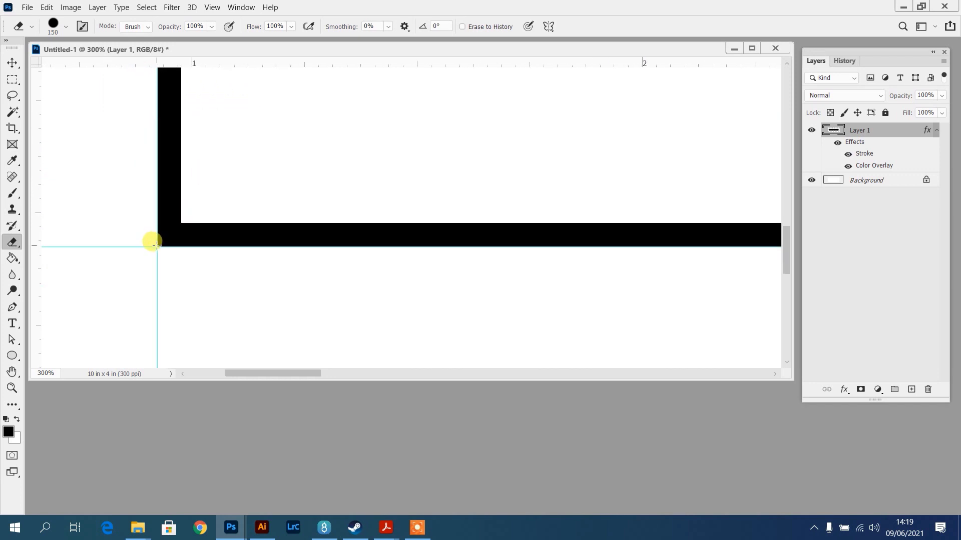
{"action": "left_click", "coordinate": [156, 246]}
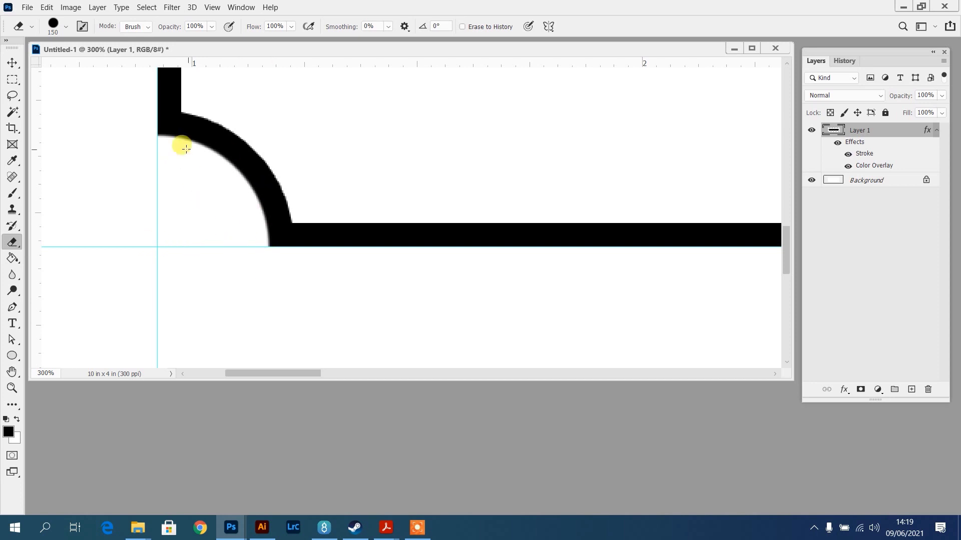
{"action": "key", "text": "ctrl+0"}
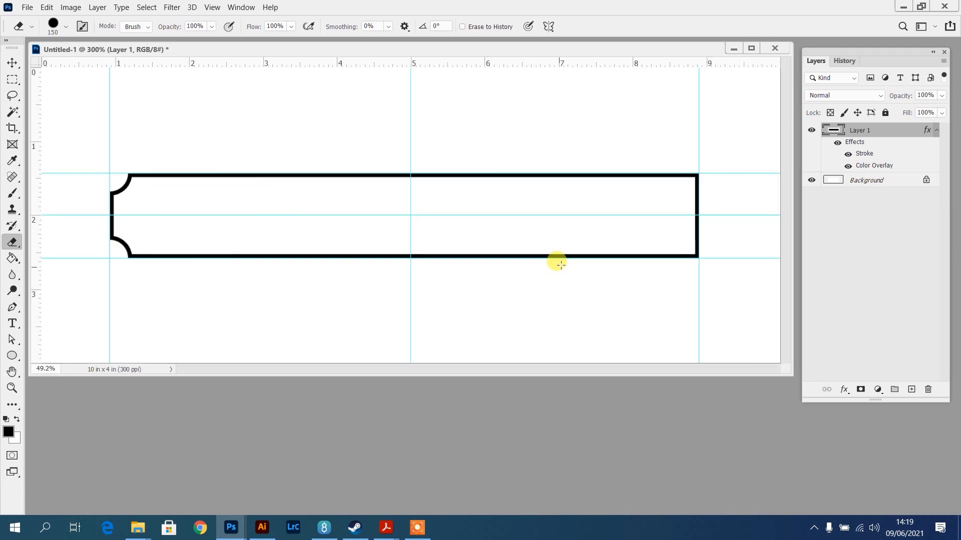
{"action": "left_click", "coordinate": [708, 182], "text": "ctrl"}
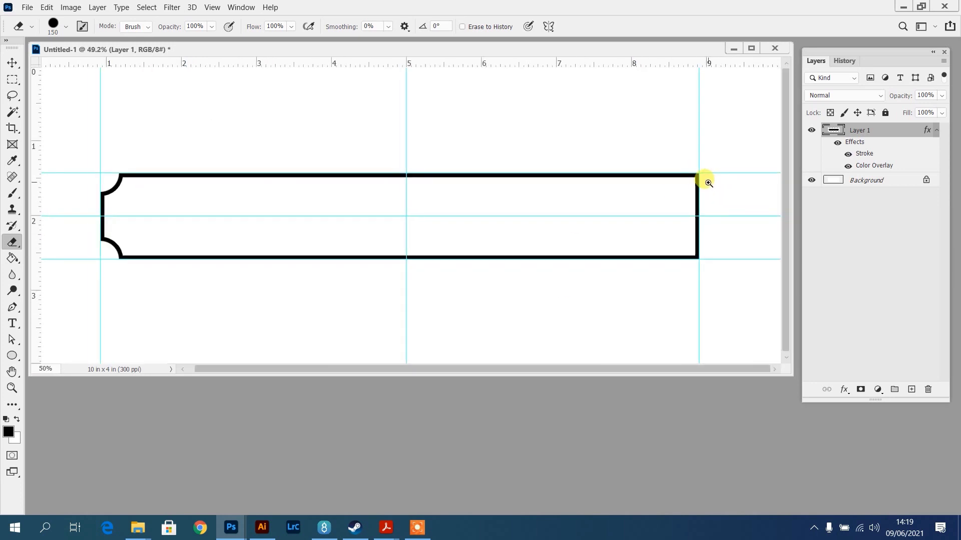
{"action": "left_click", "coordinate": [708, 182], "text": "ctrl"}
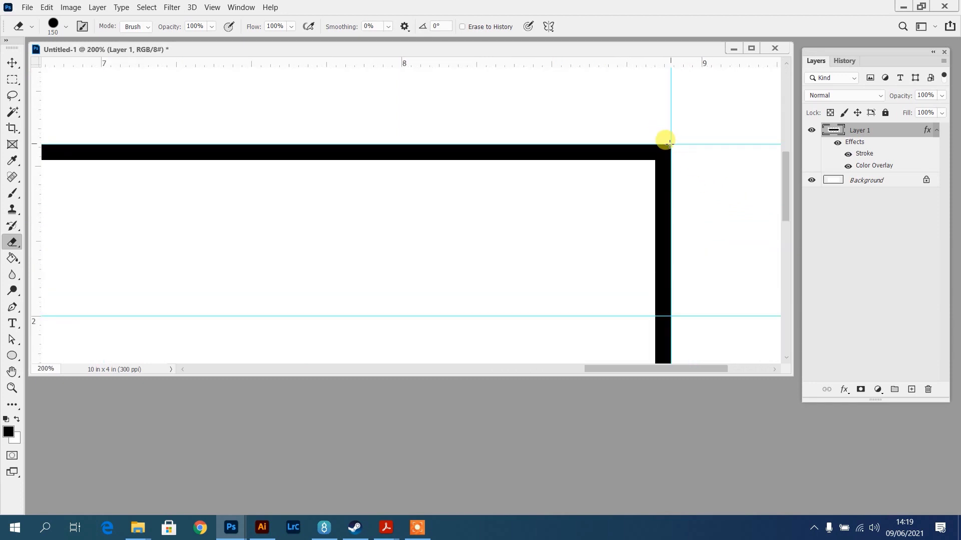
{"action": "left_click", "coordinate": [670, 144]}
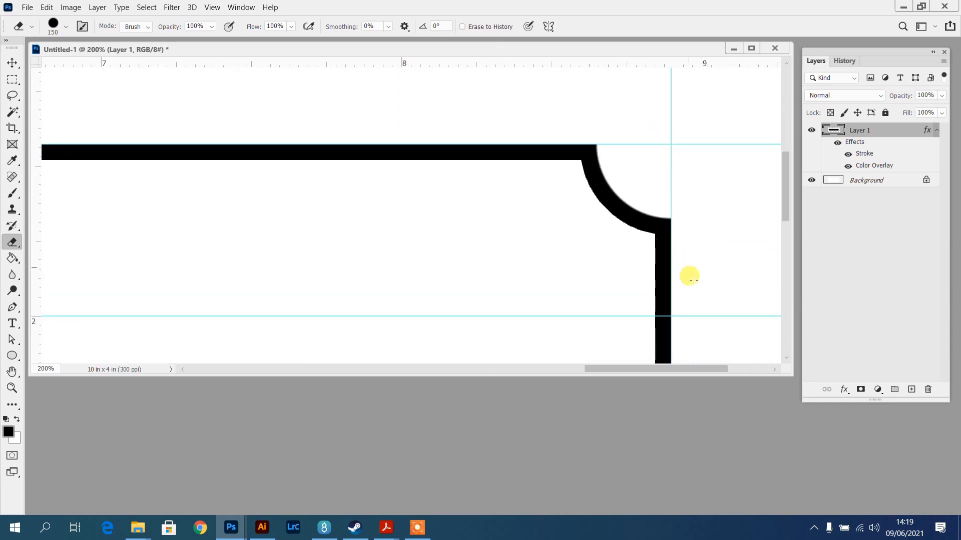
{"action": "scroll", "coordinate": [697, 218], "scroll_direction": "down", "scroll_amount": 5}
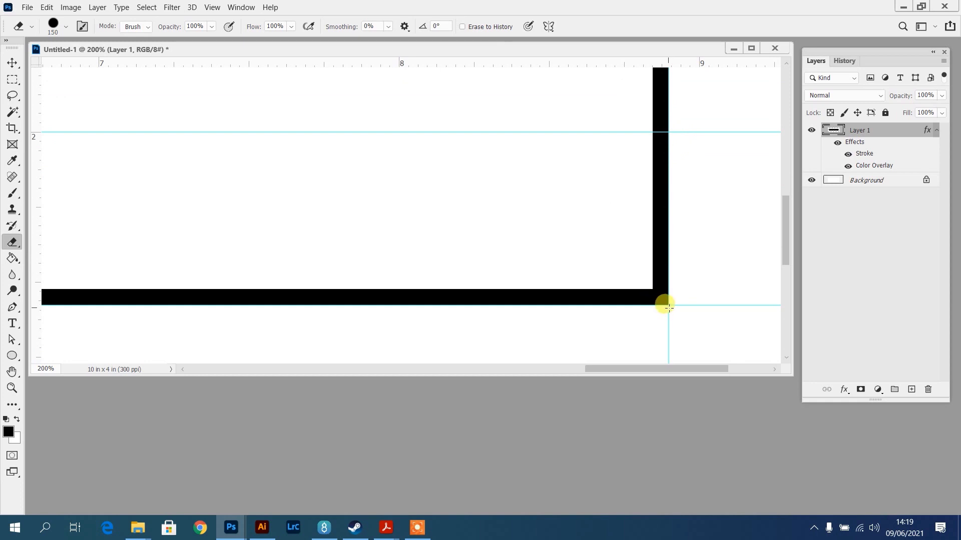
{"action": "left_click", "coordinate": [668, 302]}
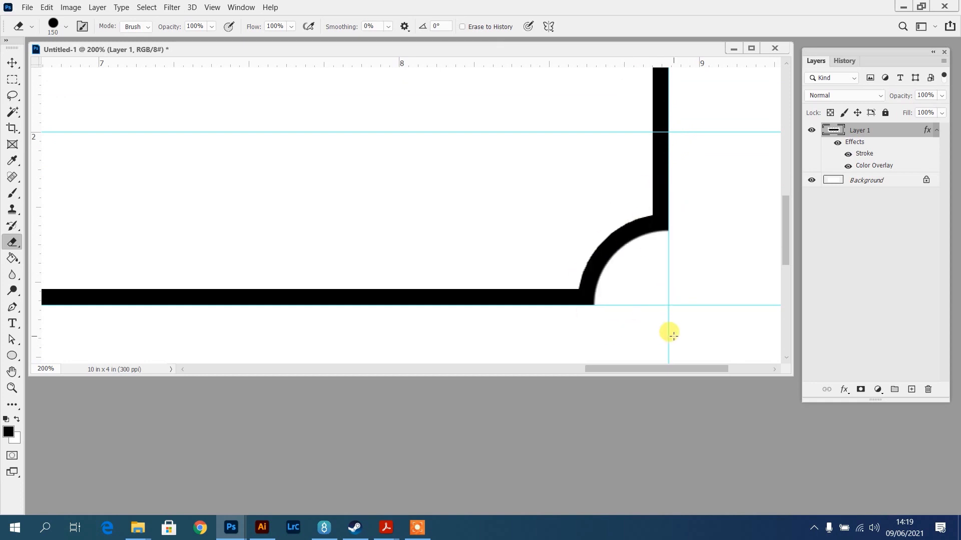
{"action": "key", "text": "ctrl+0"}
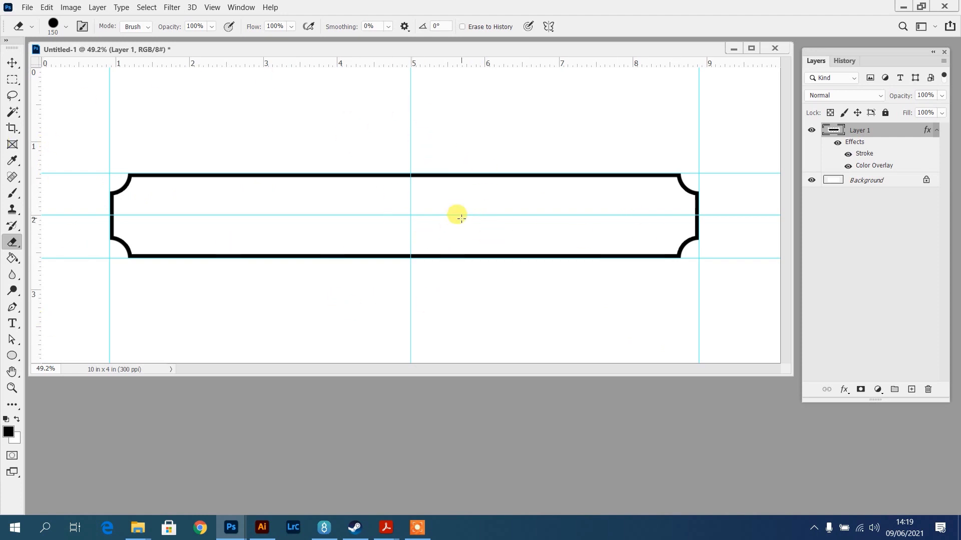
- Enlarge the Eraser to 800 px and cut a circular gap through the label, centred on the middle guide intersection
{"action": "key", "text": "Tab"}
{"action": "key", "text": "Tab"}
{"action": "key", "text": "bracketright"}
{"action": "key", "text": "bracketright"}
{"action": "key", "text": "bracketright"}
{"action": "key", "text": "bracketright"}
{"action": "key", "text": "bracketright"}
{"action": "key", "text": "bracketright"}
{"action": "key", "text": "bracketright"}
{"action": "key", "text": "bracketright"}
{"action": "key", "text": "bracketright"}
{"action": "key", "text": "bracketright"}
{"action": "key", "text": "bracketright"}
{"action": "key", "text": "bracketright"}
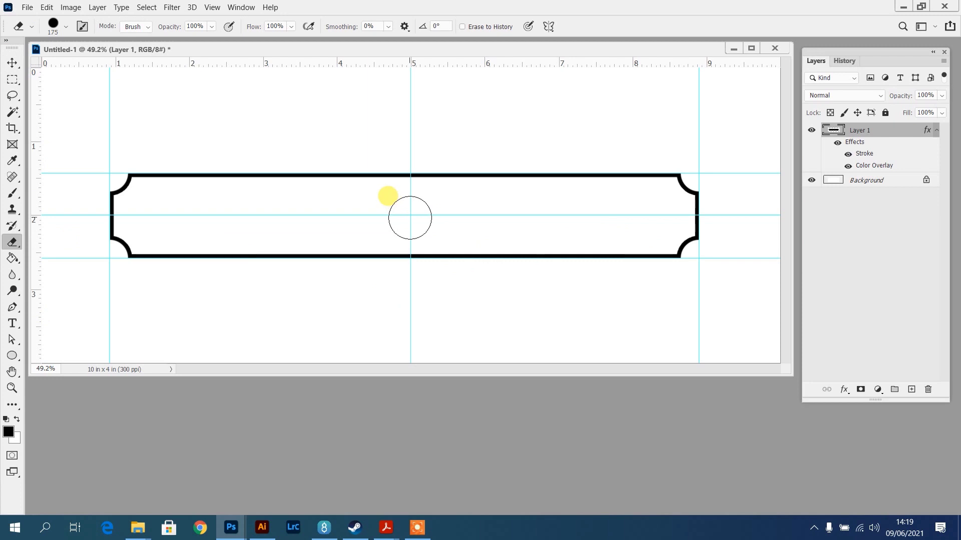
{"action": "key", "text": "bracketright"}
{"action": "key", "text": "bracketright"}
{"action": "key", "text": "bracketleft"}
{"action": "key", "text": "bracketleft"}
{"action": "key", "text": "bracketleft"}
{"action": "key", "text": "bracketleft"}
{"action": "key", "text": "bracketleft"}
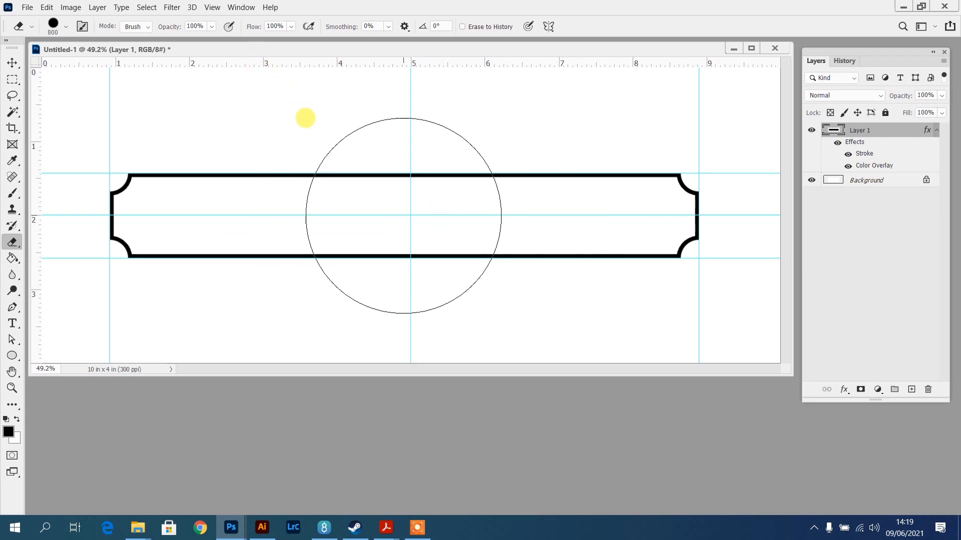
{"action": "left_click", "coordinate": [410, 214]}
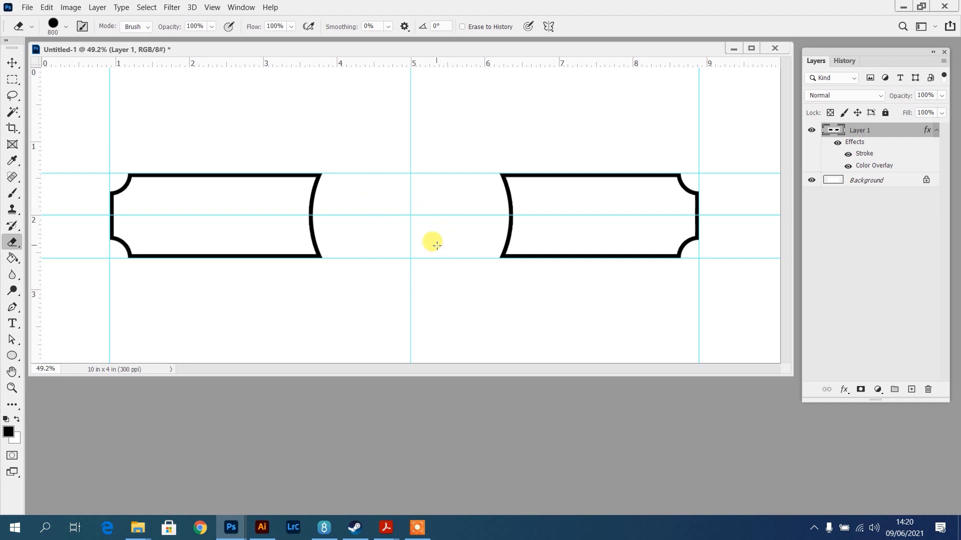
- Paint a 700 px brush circle on Layer 1, centred in the gap on the middle guide intersection
{"action": "key", "text": "b"}
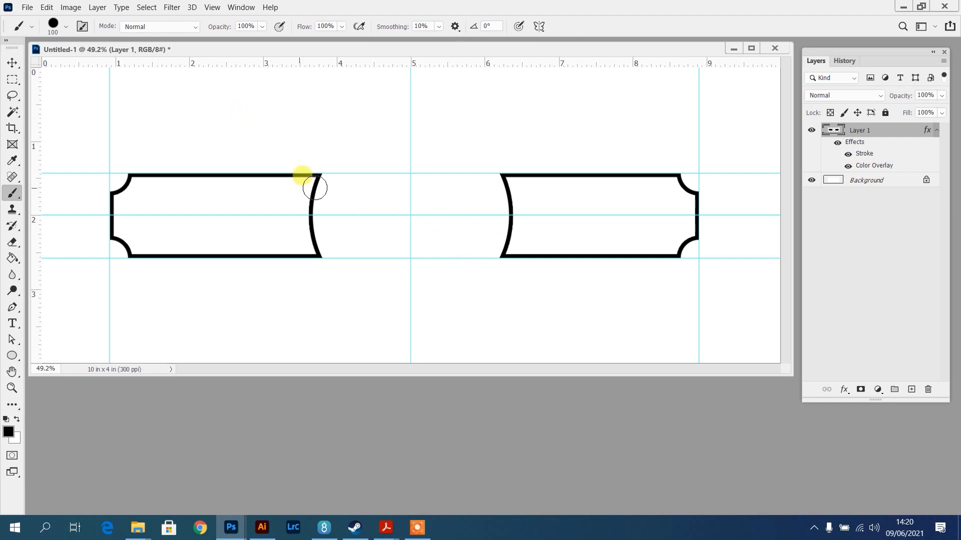
{"action": "mouse_move", "coordinate": [401, 210]}
{"action": "left_mouse_down"}
{"action": "mouse_move", "coordinate": [313, 113]}
{"action": "mouse_move", "coordinate": [324, 129]}
{"action": "left_mouse_up"}
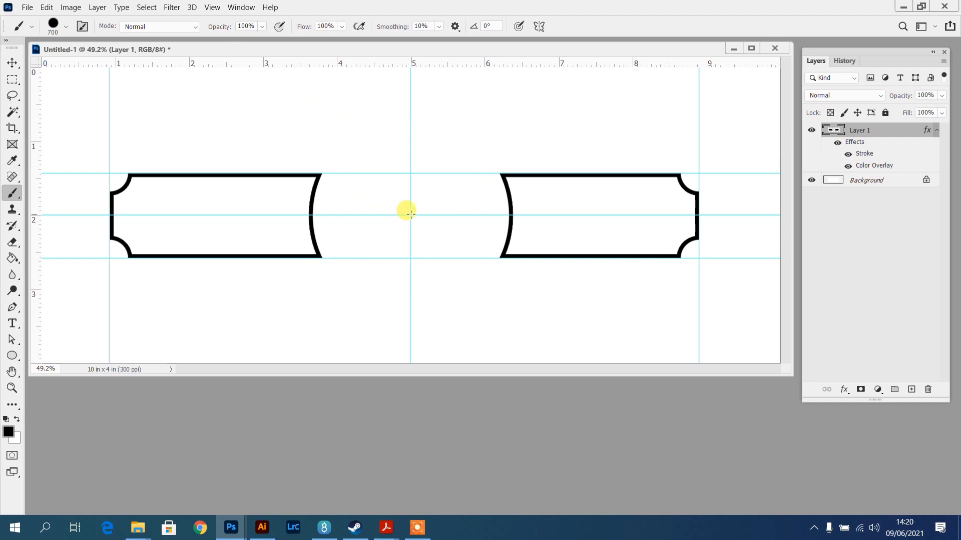
{"action": "left_click", "coordinate": [410, 214]}
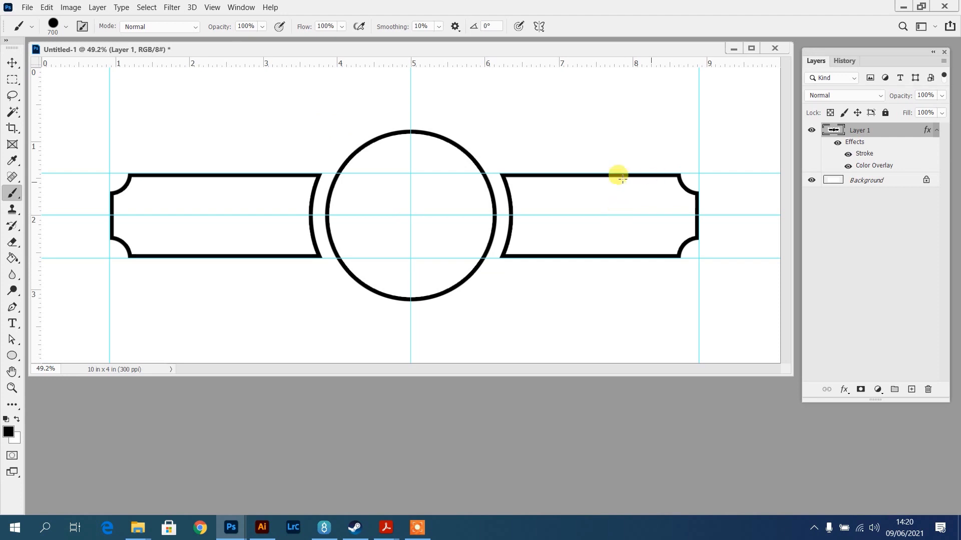
- Convert Layer 1's effects into separate layers and merge them with Layer 1 into a single layer
{"action": "right_click", "coordinate": [863, 141]}
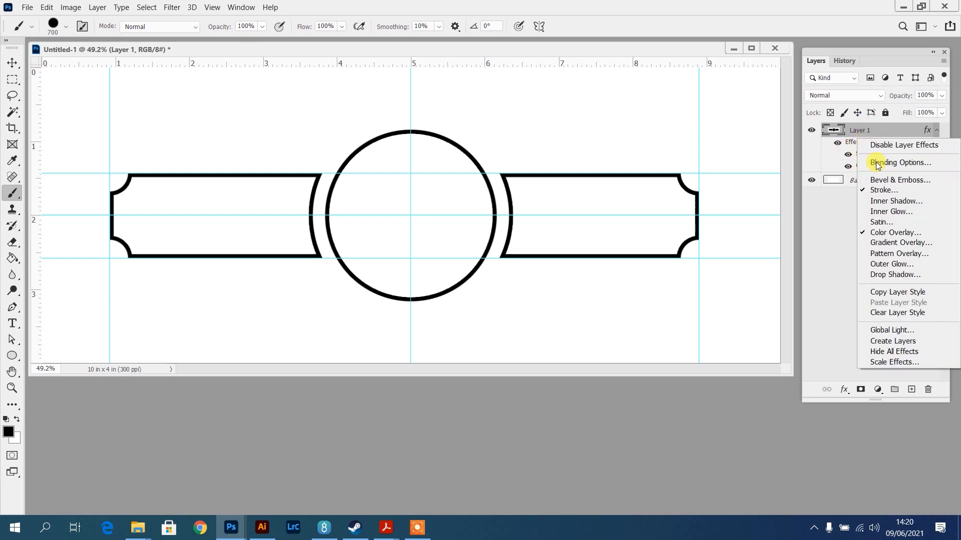
{"action": "left_click", "coordinate": [902, 339]}
{"action": "left_click", "coordinate": [898, 132], "text": "shift"}
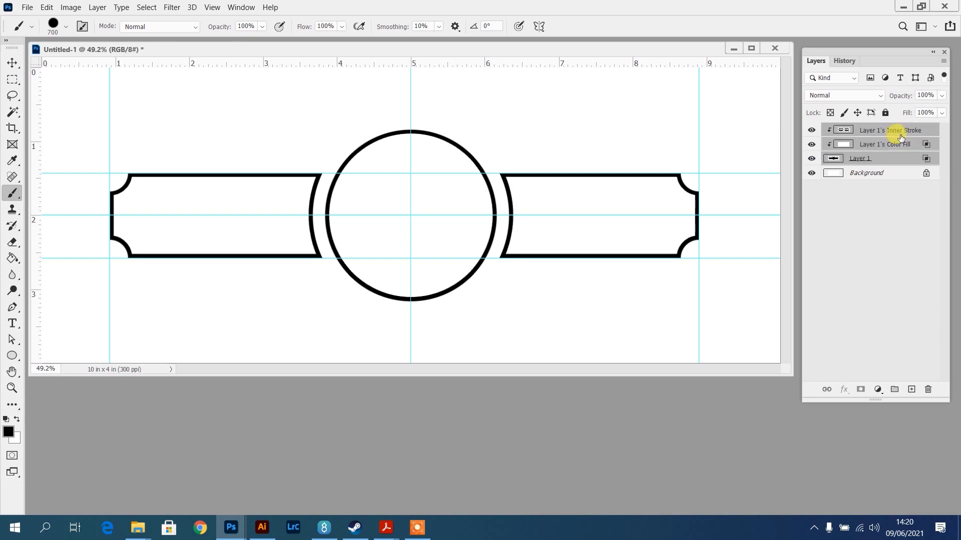
{"action": "key", "text": "ctrl+e"}
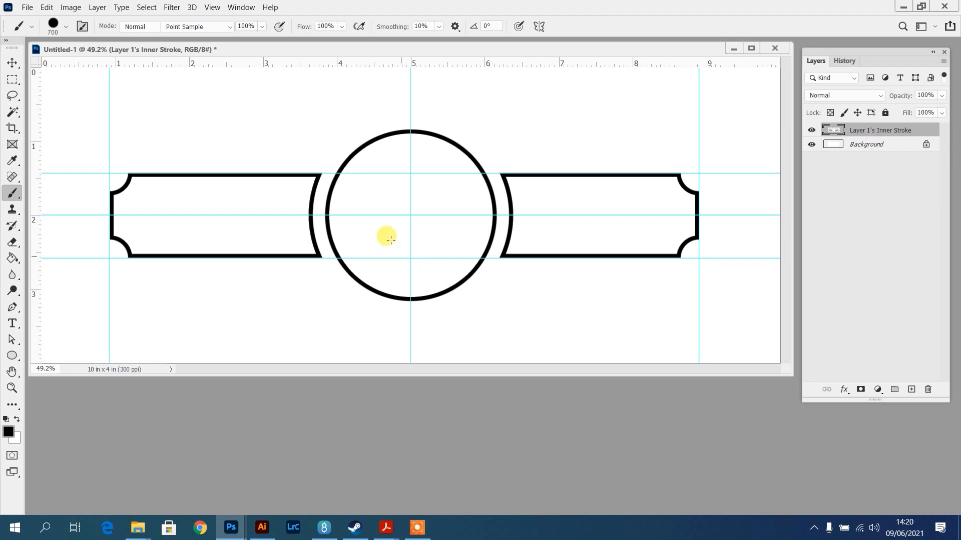
- Select the white interiors of the circle and both side panels with the Magic Wand, and contract the selection by 15 pixels
{"action": "key", "text": "w"}
{"action": "left_click", "coordinate": [440, 189]}
{"action": "left_click", "coordinate": [263, 193], "text": "shift"}
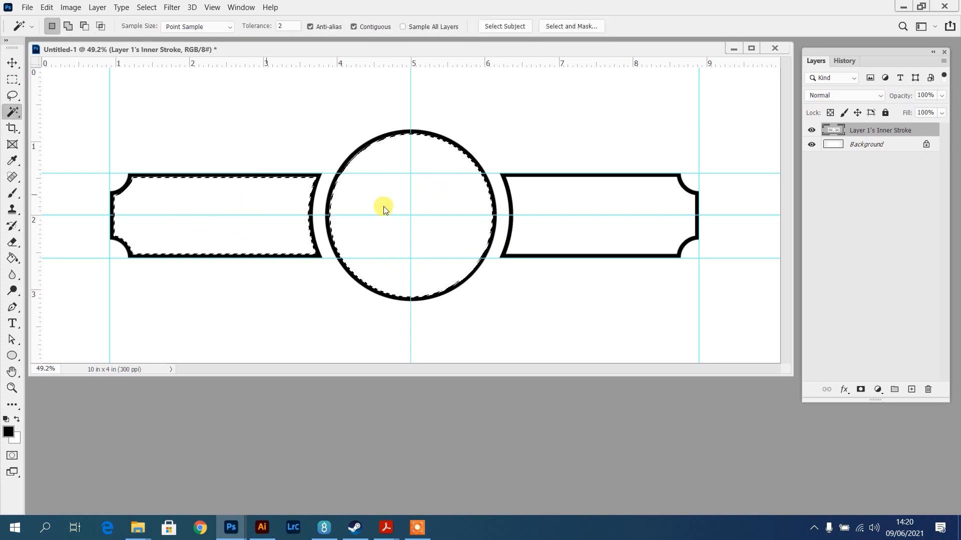
{"action": "left_click", "coordinate": [596, 201], "text": "shift"}
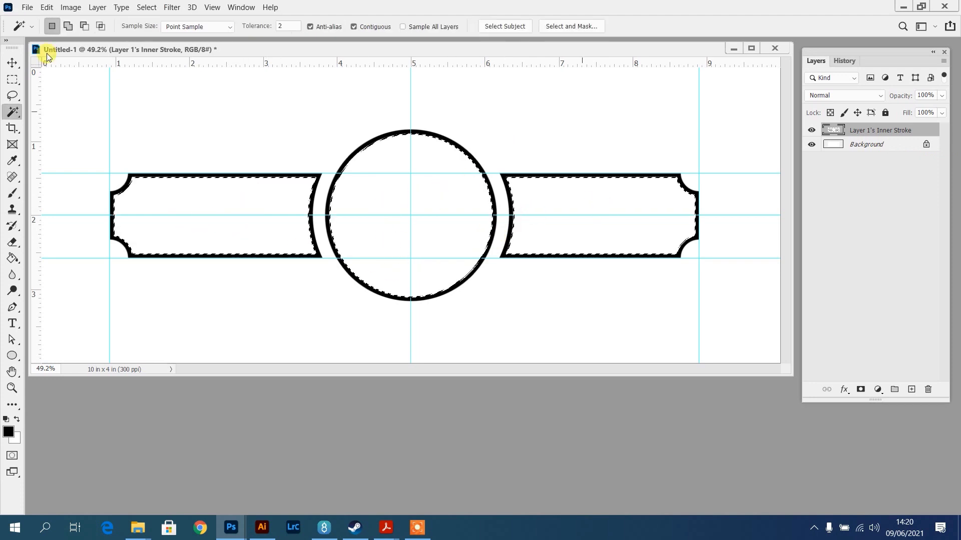
{"action": "left_click", "coordinate": [148, 8]}
{"action": "mouse_move", "coordinate": [222, 174]}
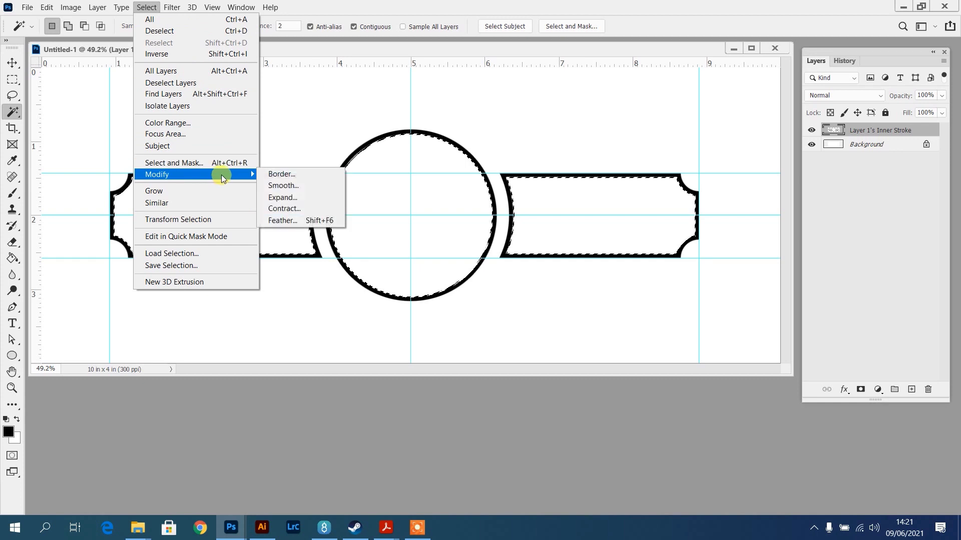
{"action": "left_click", "coordinate": [286, 208]}
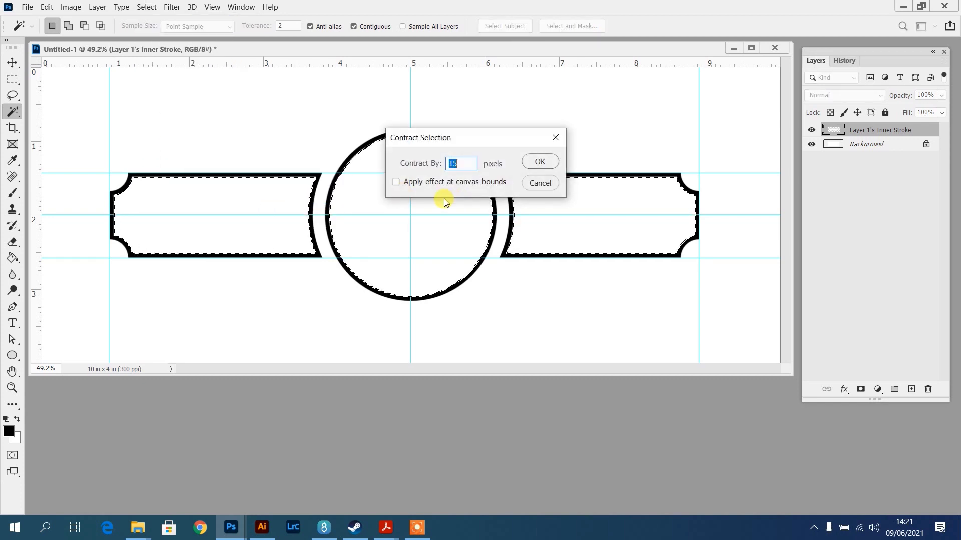
{"action": "key", "text": "Return"}
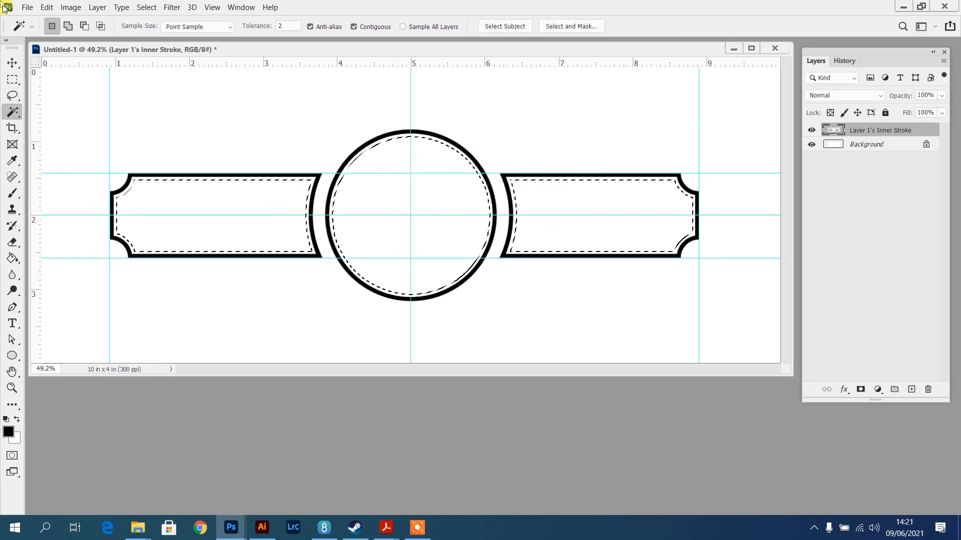
- Stroke the contracted selection with a 7 px black line positioned inside at 100% opacity, deselect, and hide the guides
{"action": "left_click", "coordinate": [47, 7]}
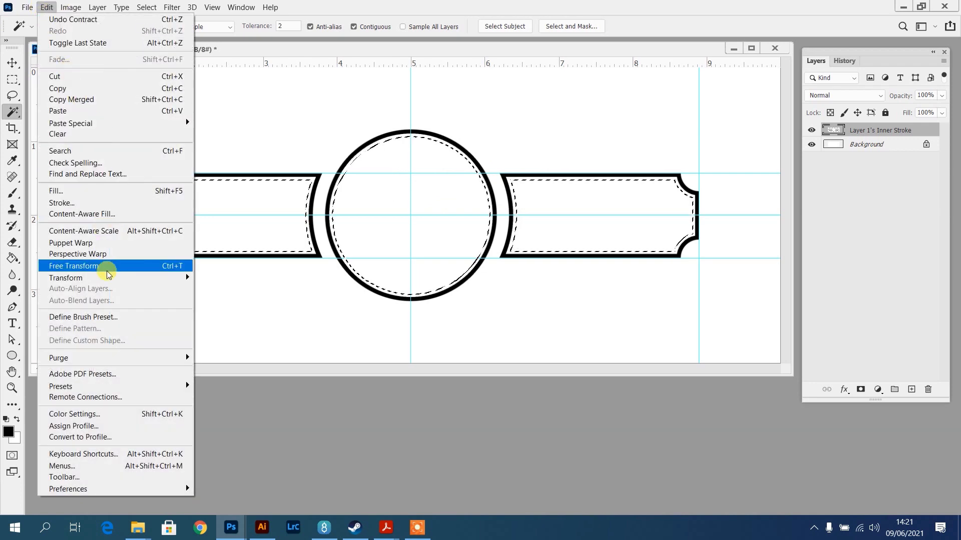
{"action": "left_click", "coordinate": [98, 204]}
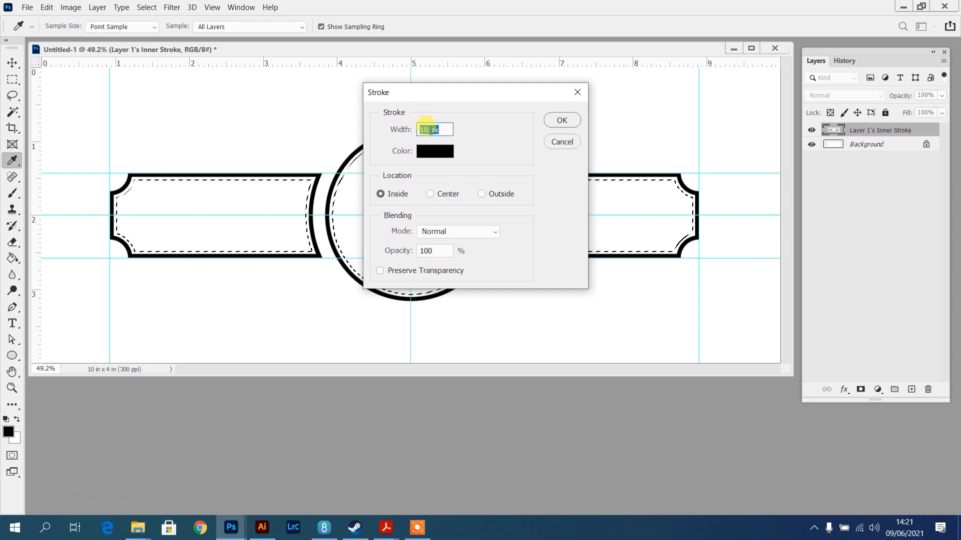
{"action": "left_click_drag", "start_coordinate": [428, 130], "coordinate": [416, 131]}
{"action": "type", "text": "7"}
{"action": "left_click", "coordinate": [560, 119]}
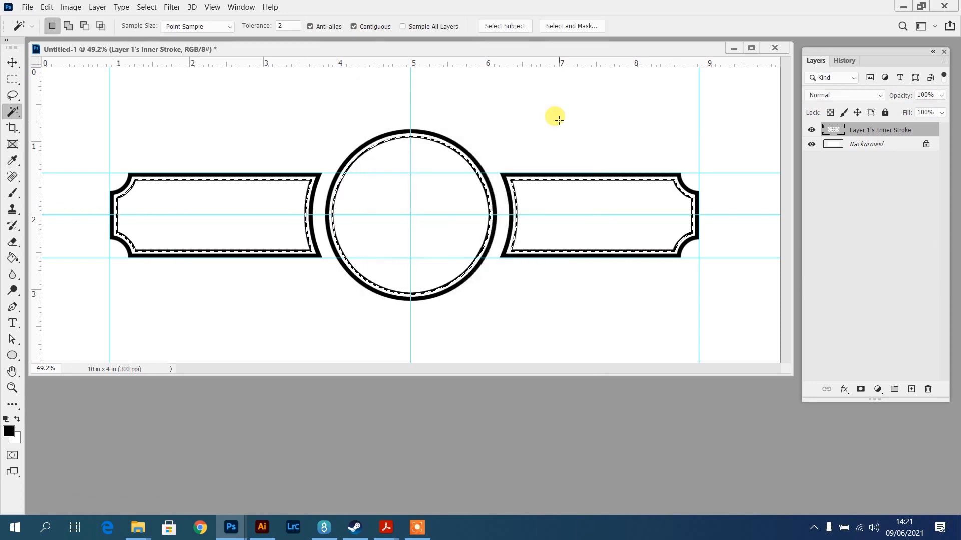
{"action": "key", "text": "ctrl+d"}
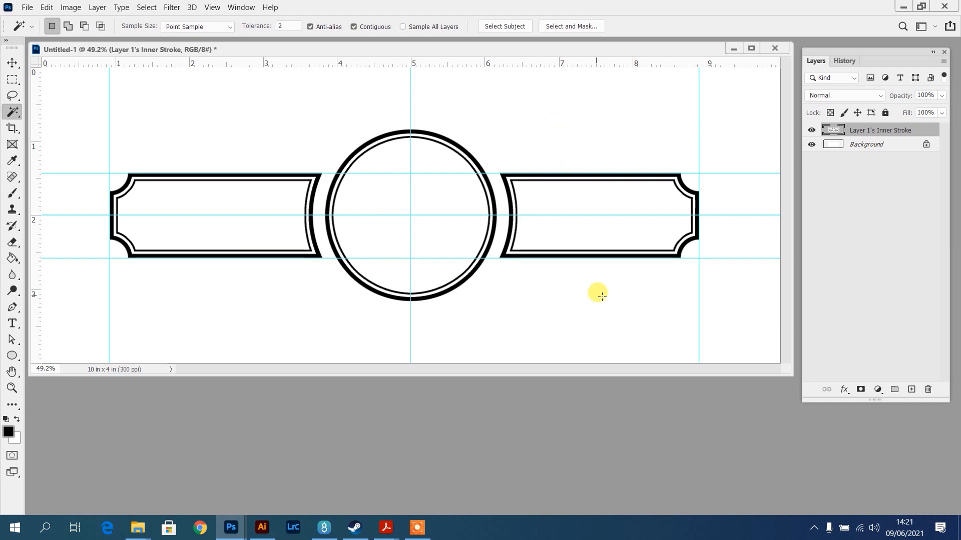
{"action": "key", "text": "ctrl+semicolon"}
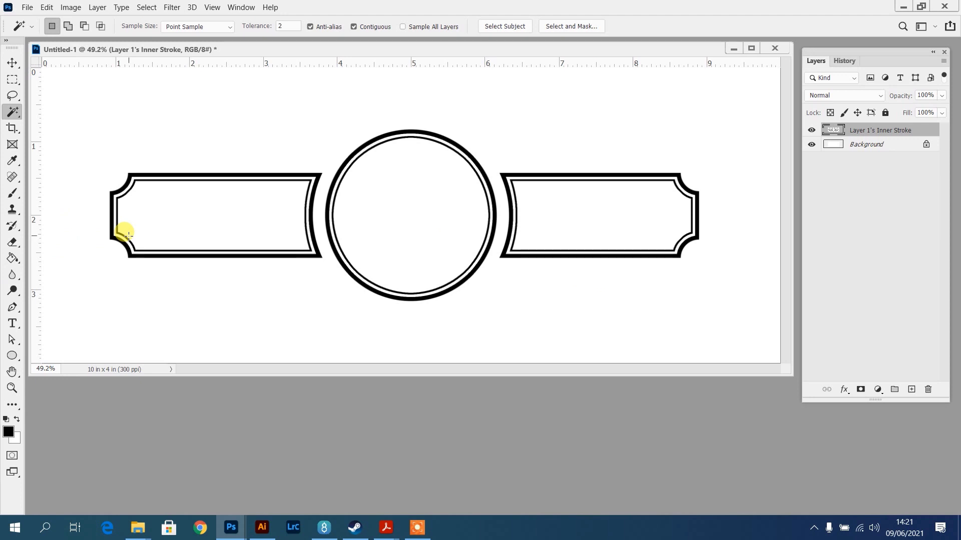
- Show the guides again and add vertical guides near 1.25 in and 8.55 in, just inside the outer ends of the side panels
{"action": "key", "text": "ctrl+semicolon"}
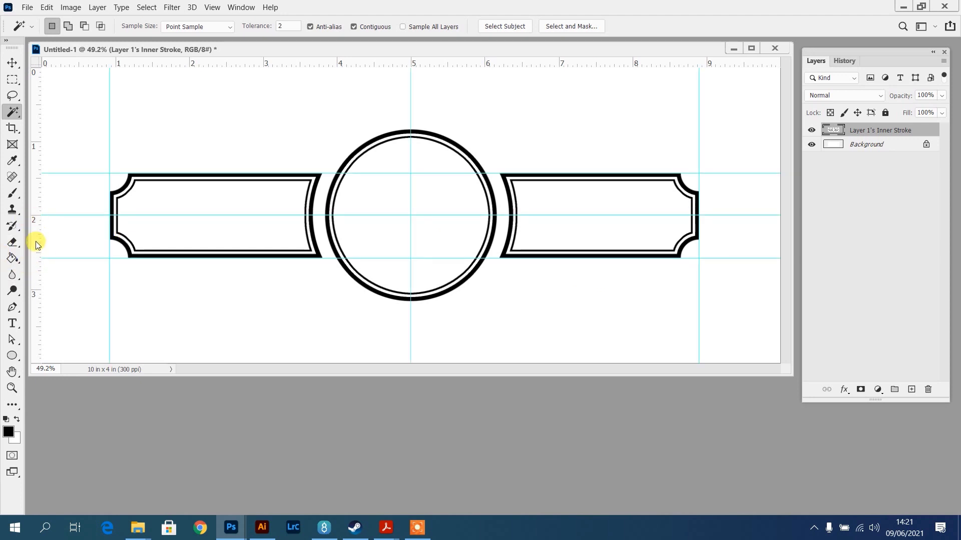
{"action": "left_click_drag", "start_coordinate": [35, 241], "coordinate": [134, 250]}
{"action": "left_click_drag", "start_coordinate": [36, 241], "coordinate": [674, 252]}
- Paint a 40 px black dot at each new guide's intersection with the horizontal centre guide, and hide the guides
{"action": "key", "text": "b"}
{"action": "scroll", "coordinate": [674, 253], "scroll_direction": "up", "scroll_amount": 5}
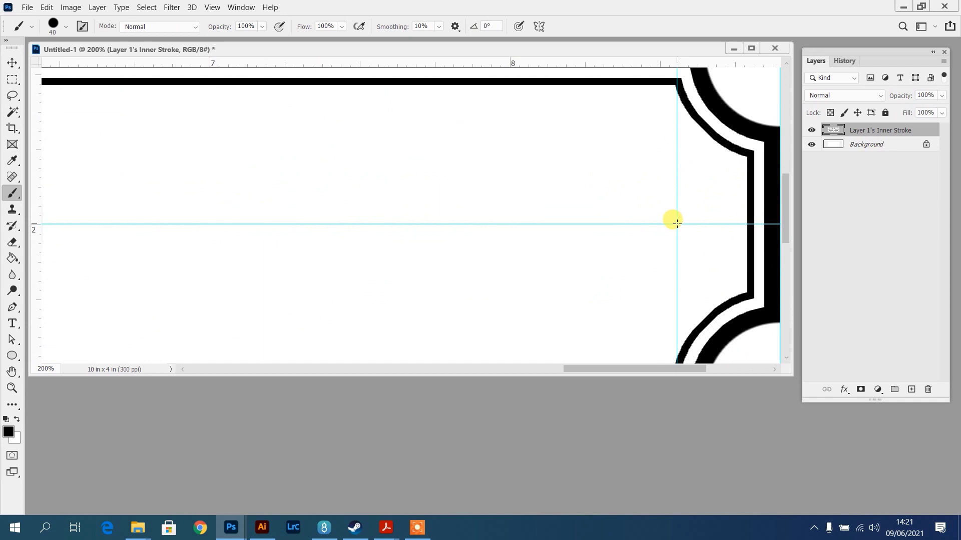
{"action": "left_click", "coordinate": [675, 222]}
{"action": "left_click_drag", "start_coordinate": [197, 258], "coordinate": [782, 240]}
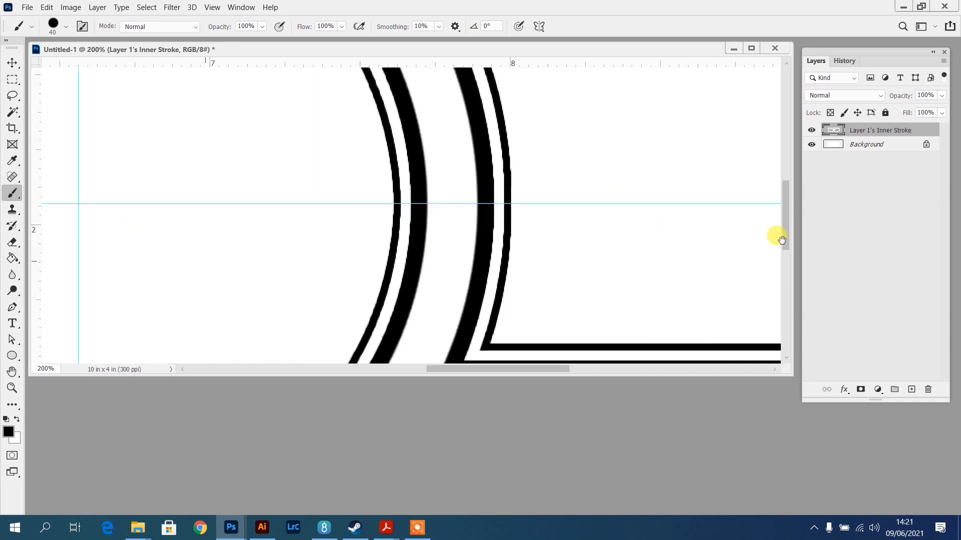
{"action": "left_click_drag", "start_coordinate": [352, 229], "coordinate": [647, 245]}
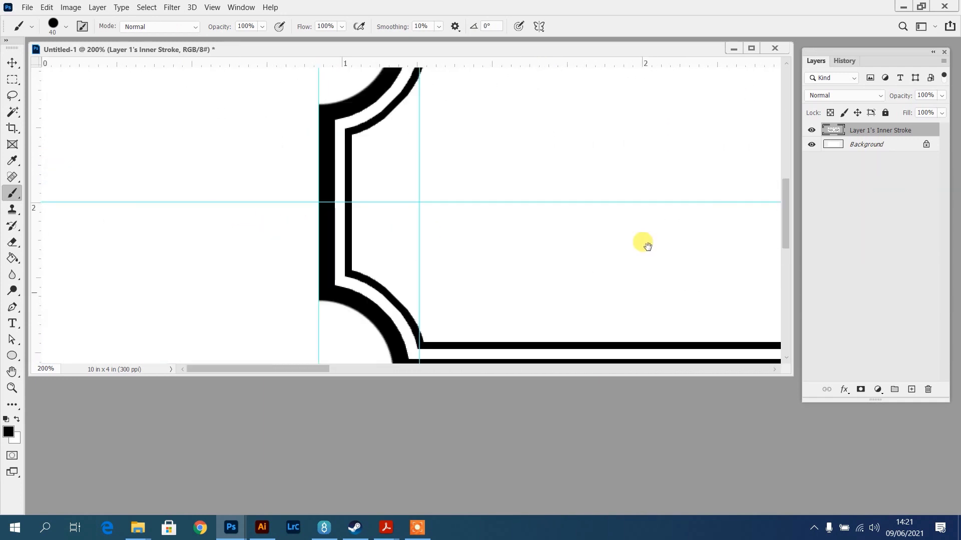
{"action": "left_click", "coordinate": [419, 202]}
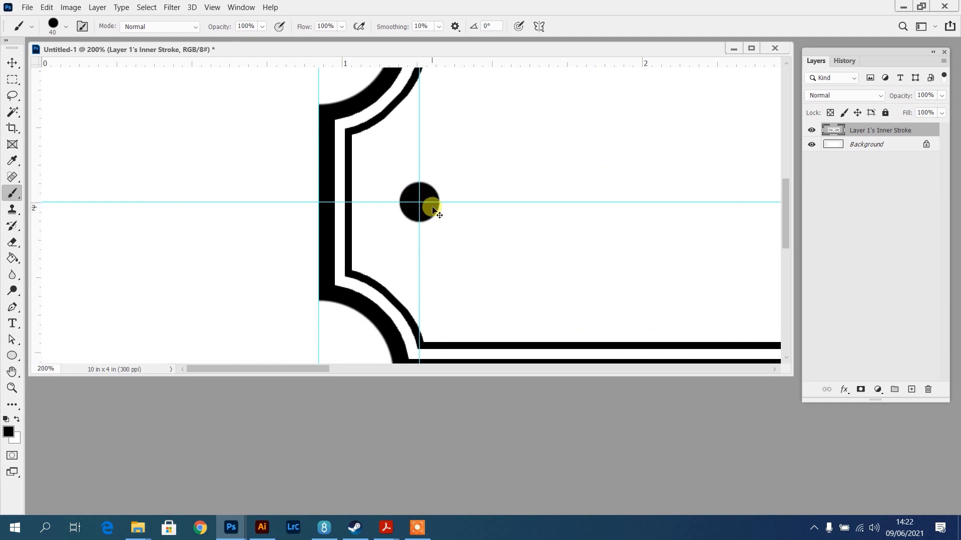
{"action": "key", "text": "ctrl+0"}
{"action": "key", "text": "ctrl+semicolon"}
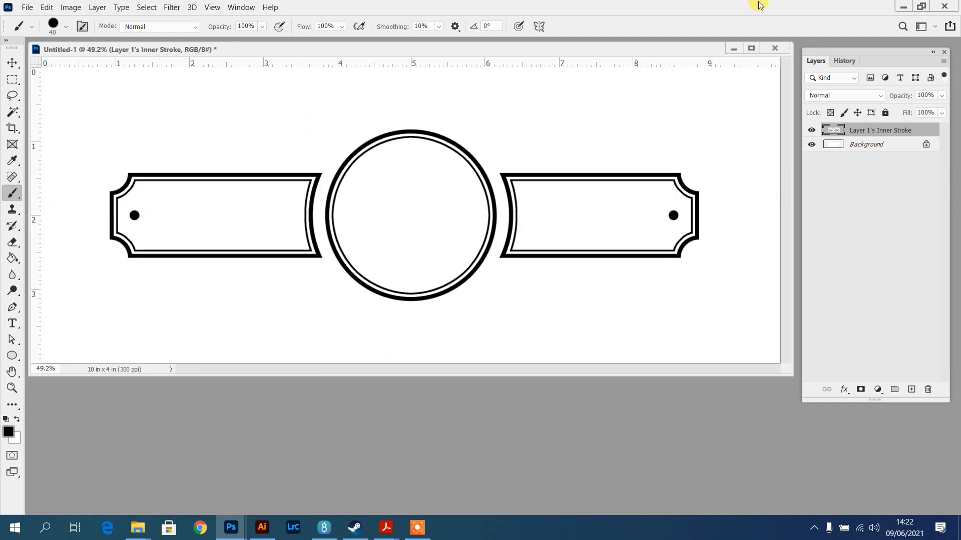